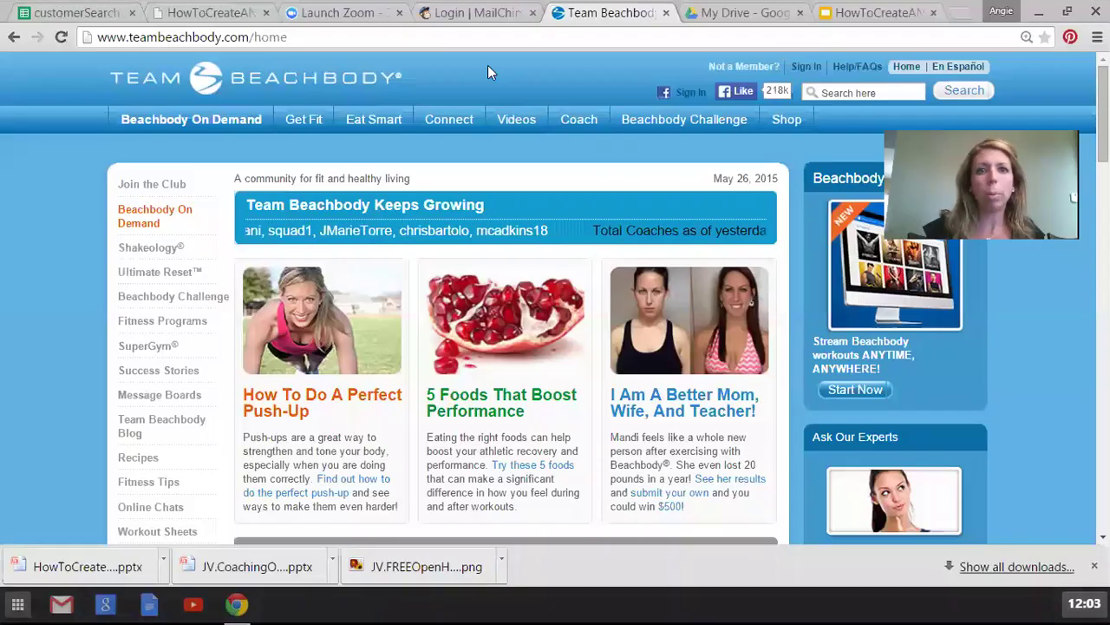
- Sign in to the Team Beachbody coach site by entering the account password with the prefilled e-mail
mouse_move(576, 126)
click(586, 197)
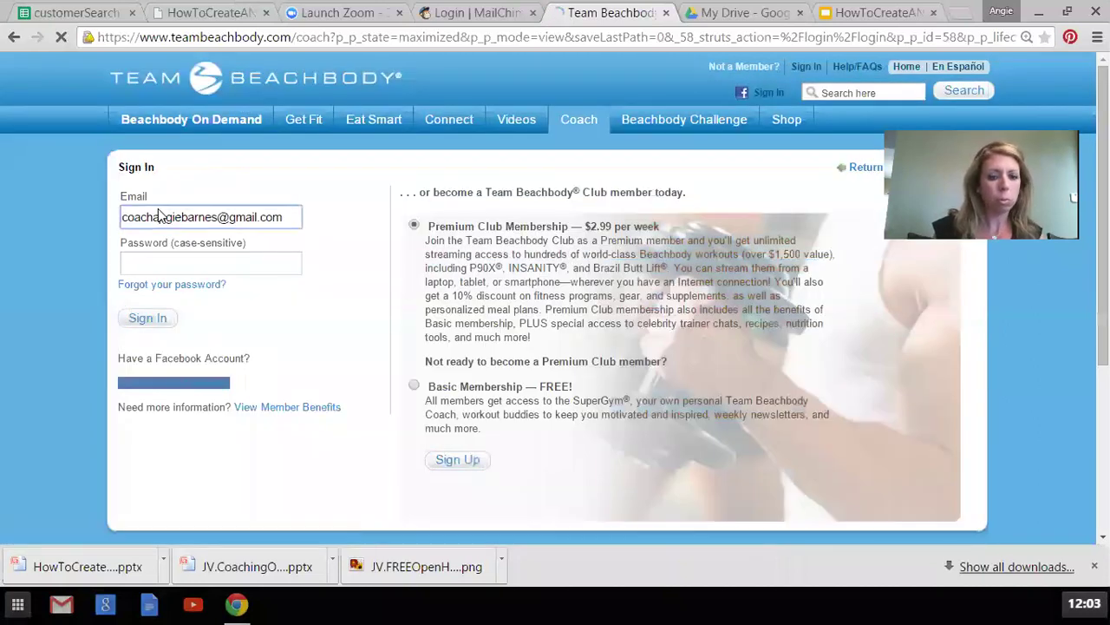
click(157, 264)
text(••••••••)
key(Return)
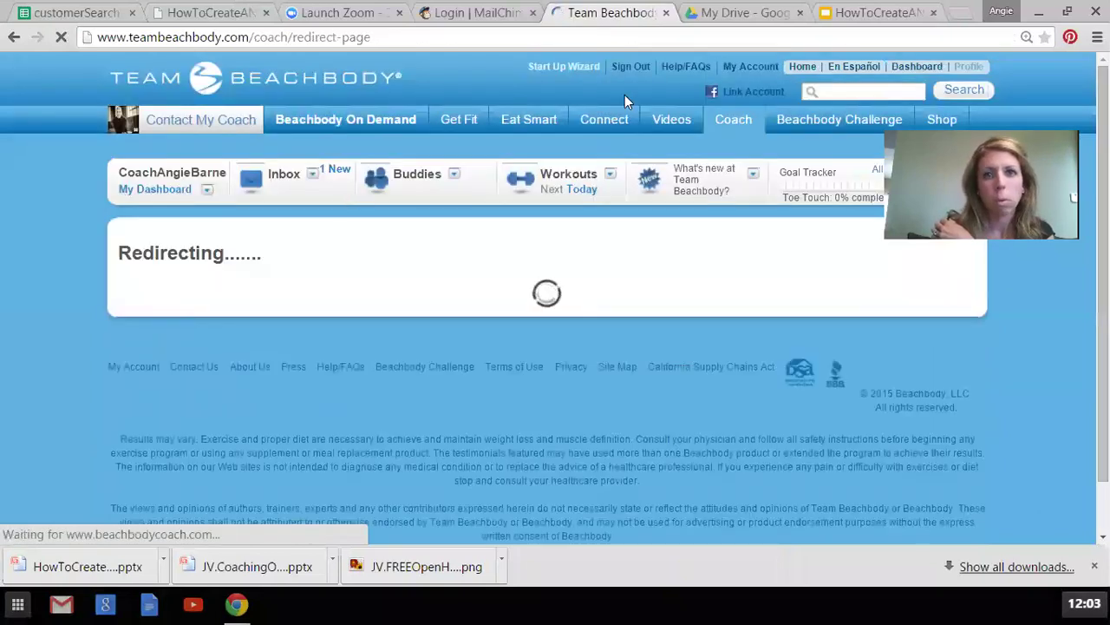
- Run the Customer Search report for My Customers and export it in Excel format
mouse_move(735, 132)
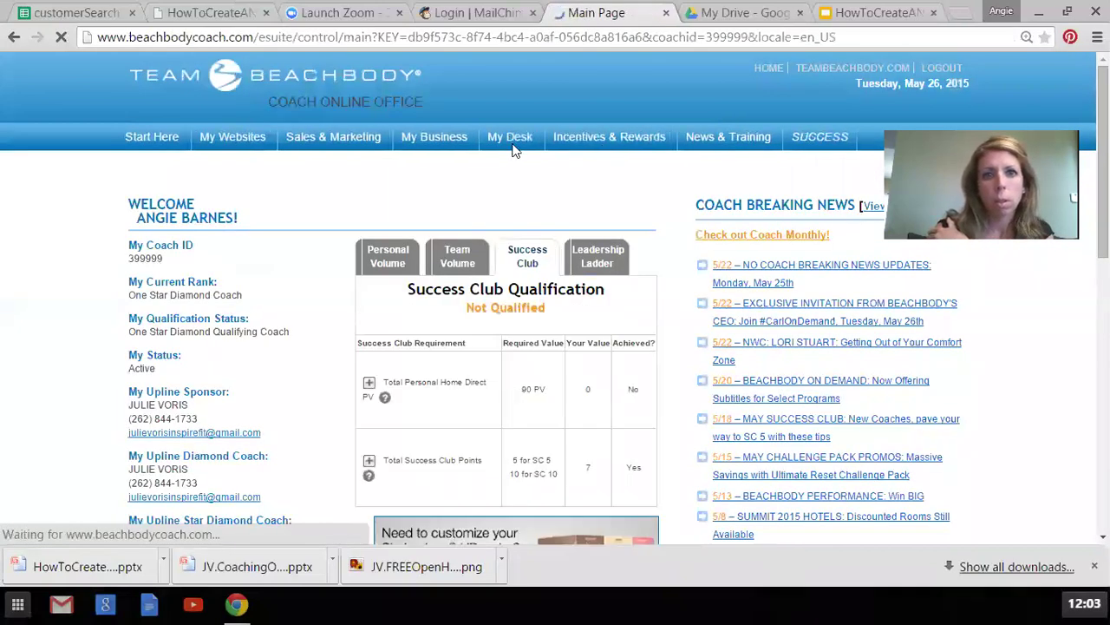
mouse_move(433, 143)
mouse_move(428, 227)
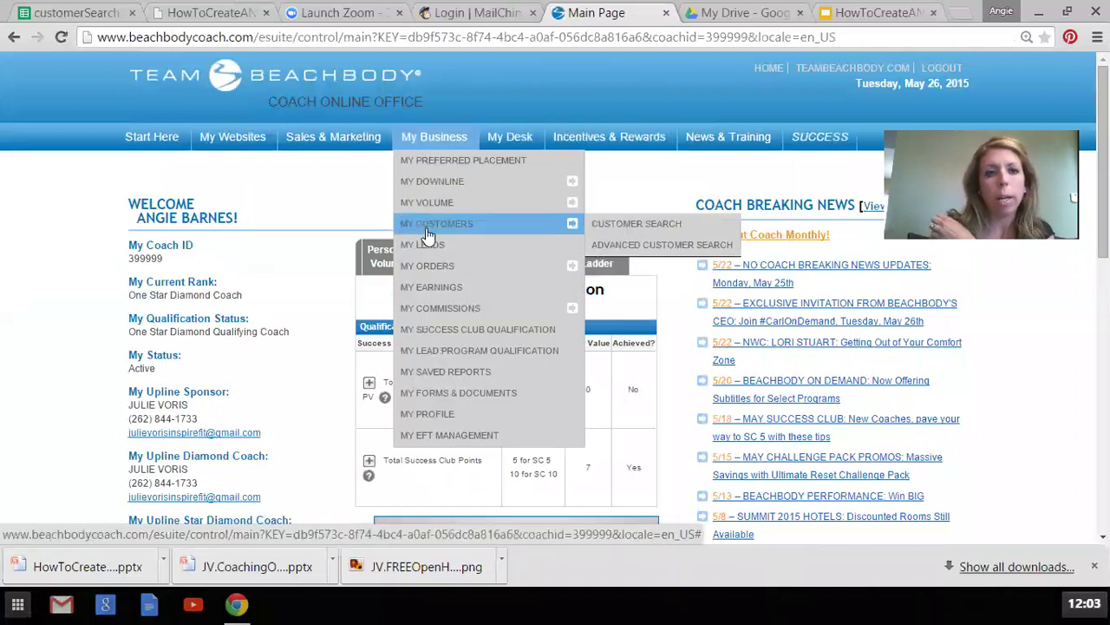
click(605, 227)
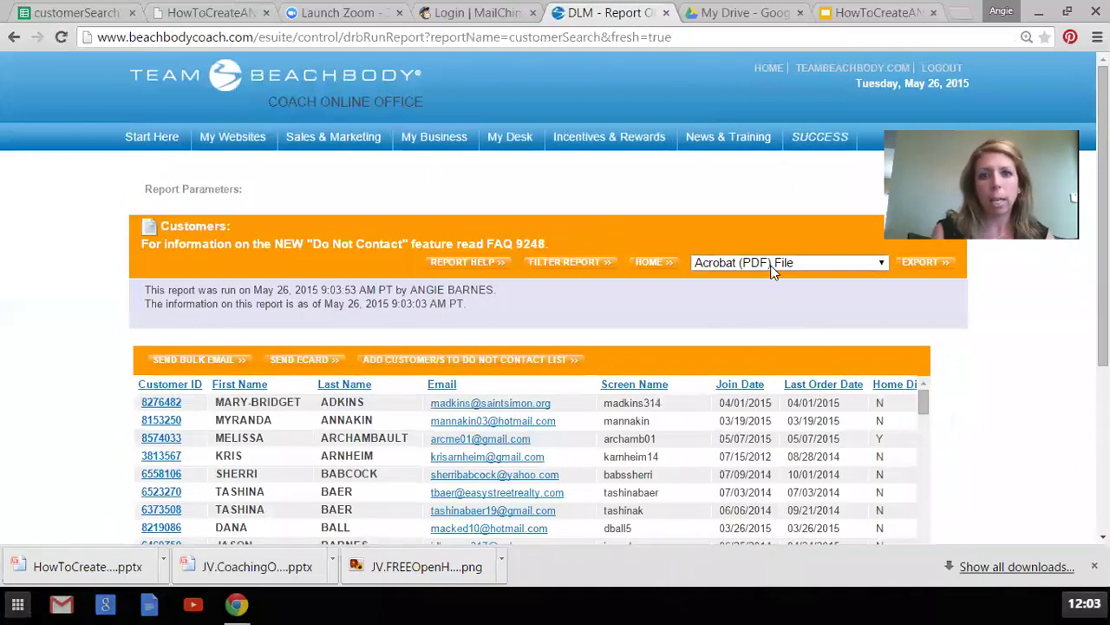
click(772, 262)
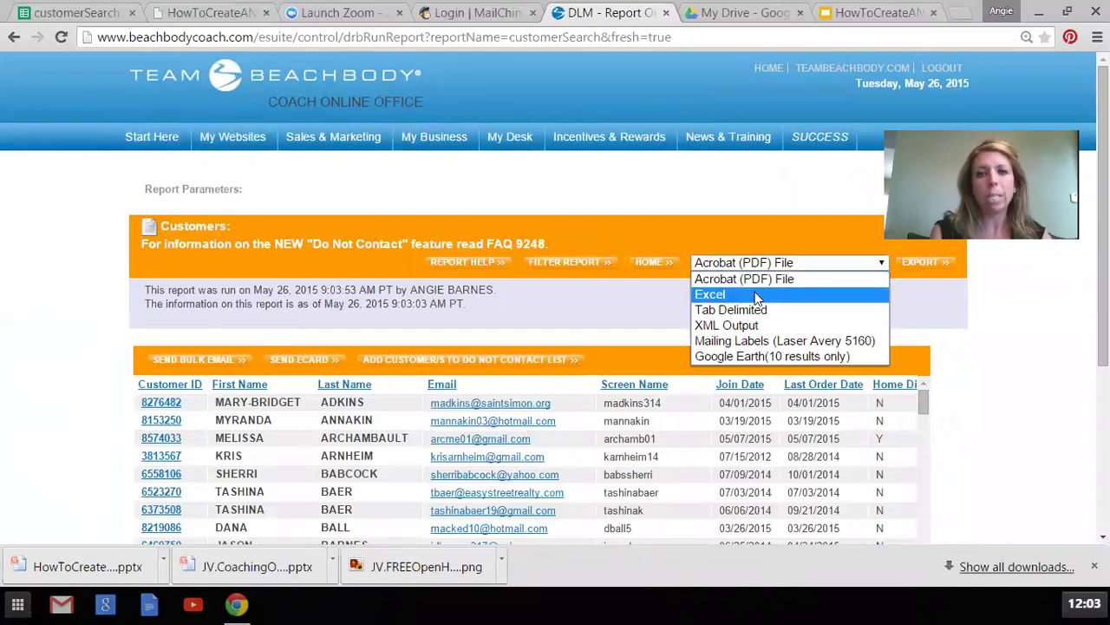
click(757, 295)
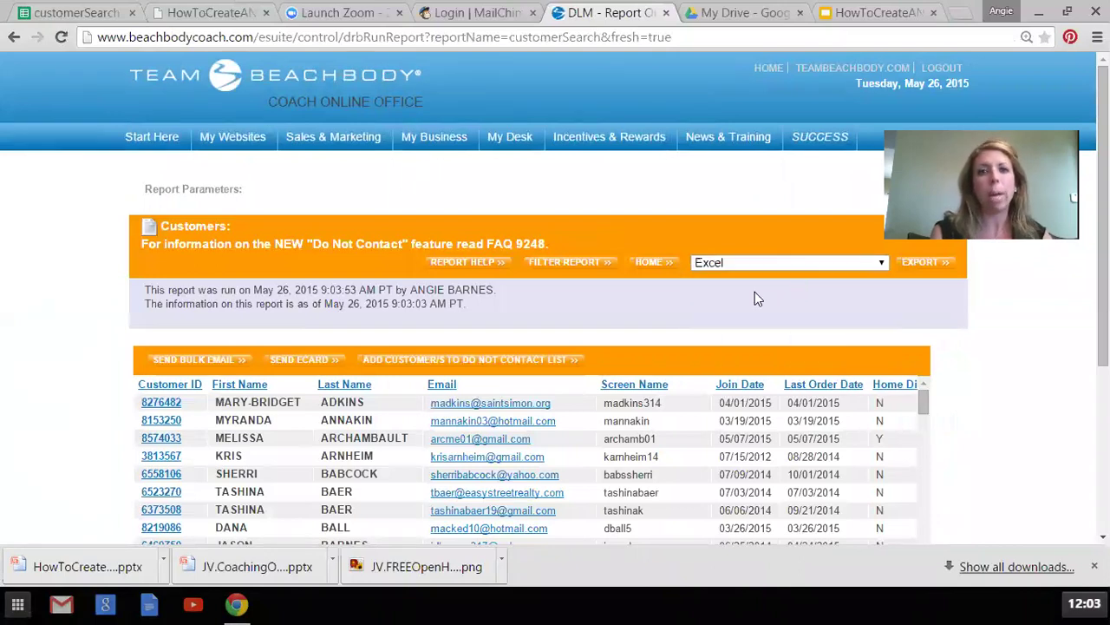
click(925, 263)
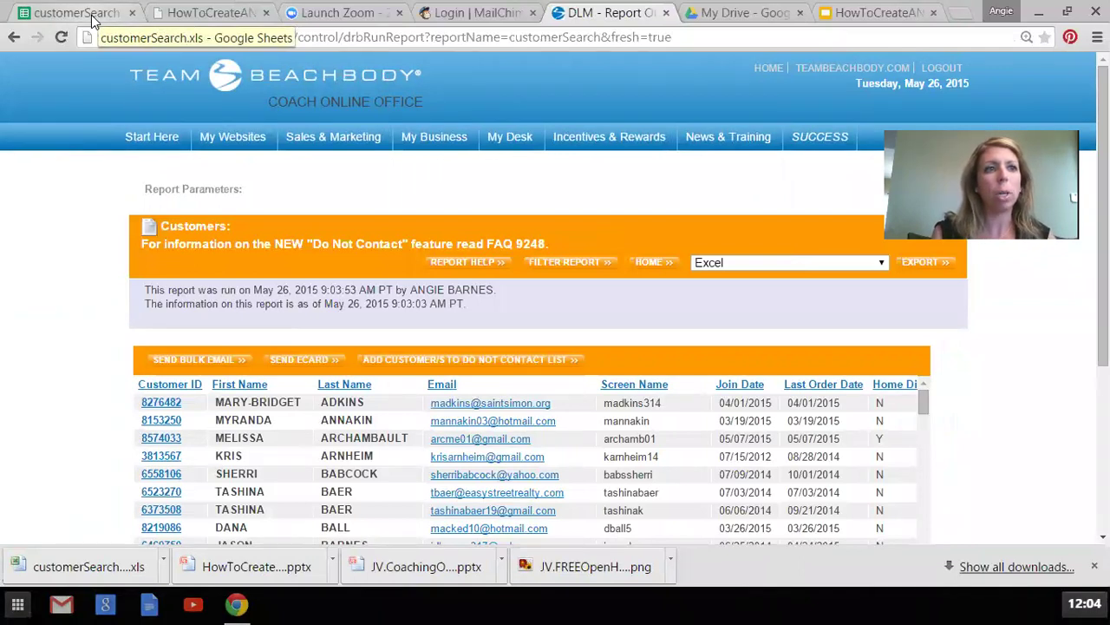
- Review the newsletter guide PDF's slides on exporting the customer list and creating a list in MailChimp
click(211, 13)
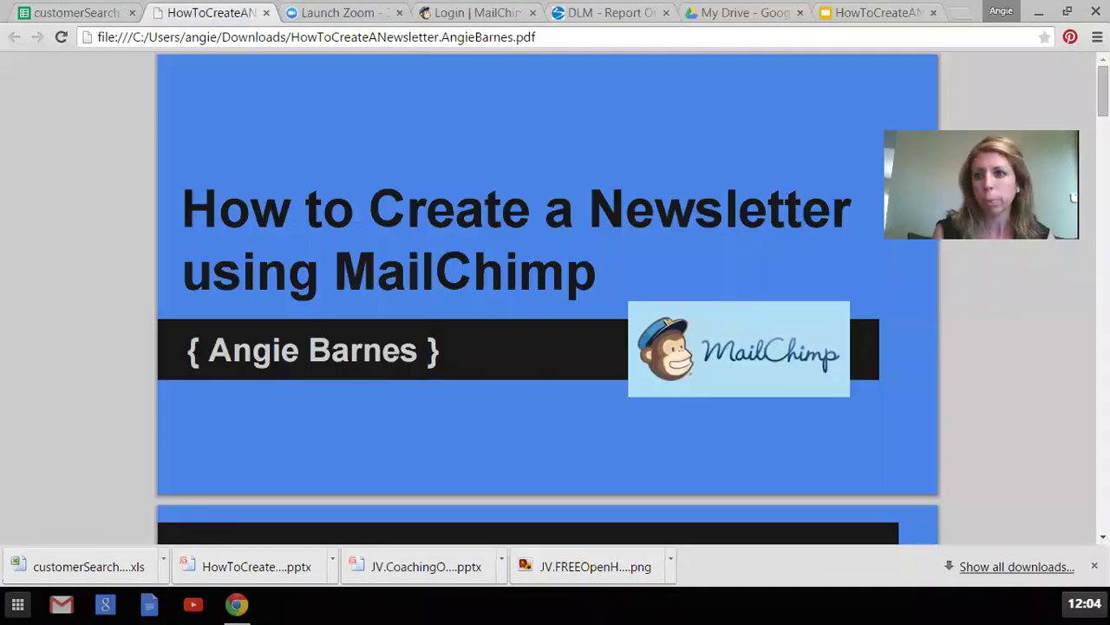
scroll(1073, 198, down, 7)
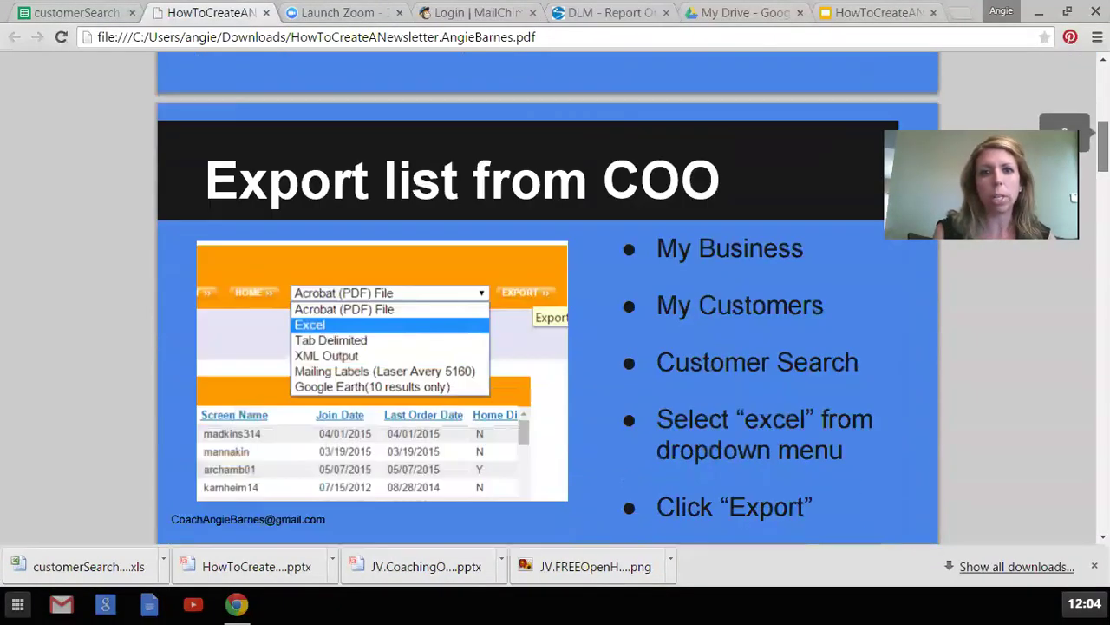
scroll(637, 67, down, 3)
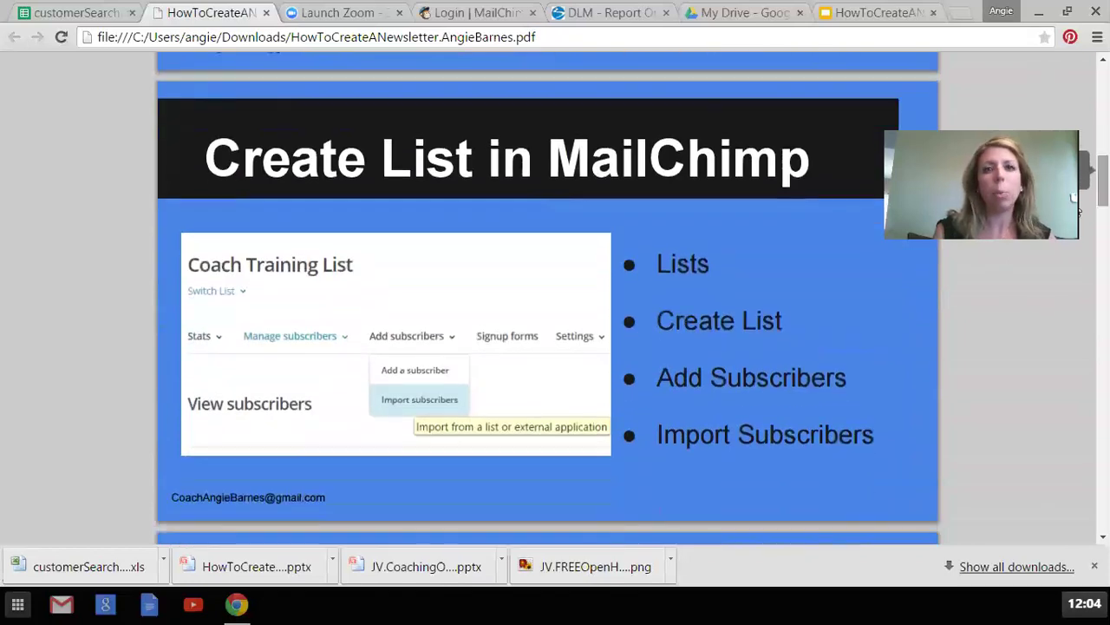
- Switch to MailChimp and log in with the account username and password
click(476, 17)
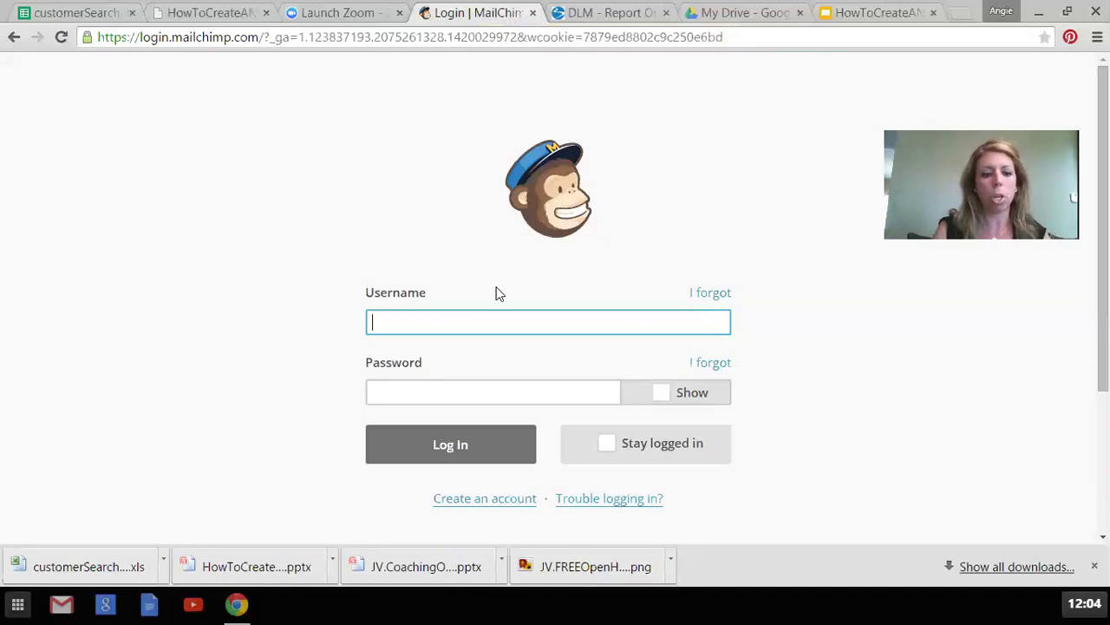
text(c)
key(Down)
key(Tab)
text(•)
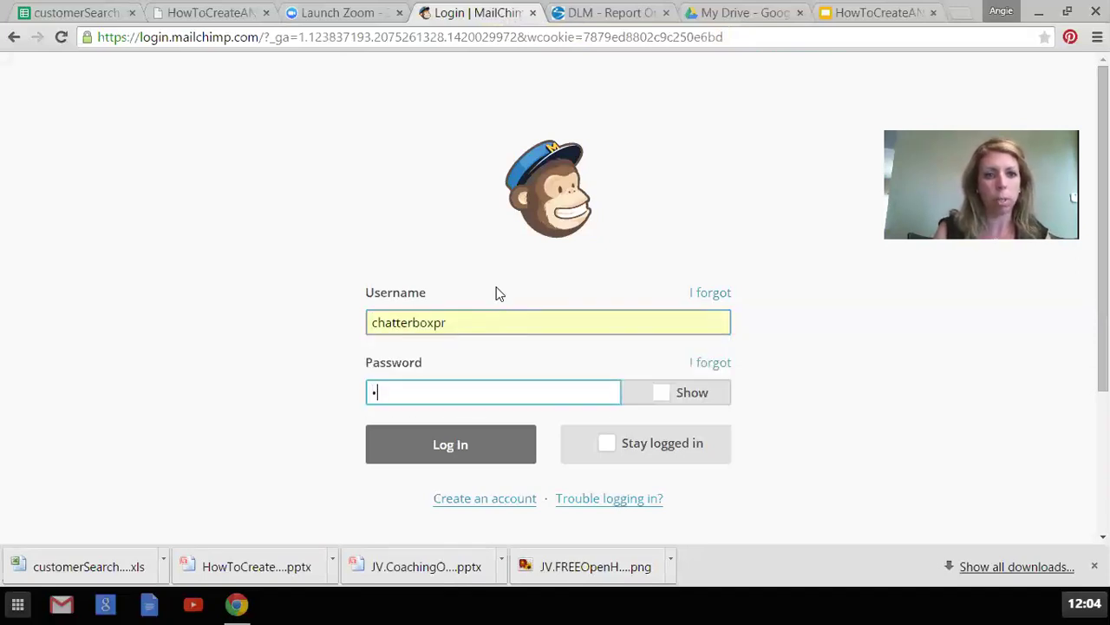
key(Return)
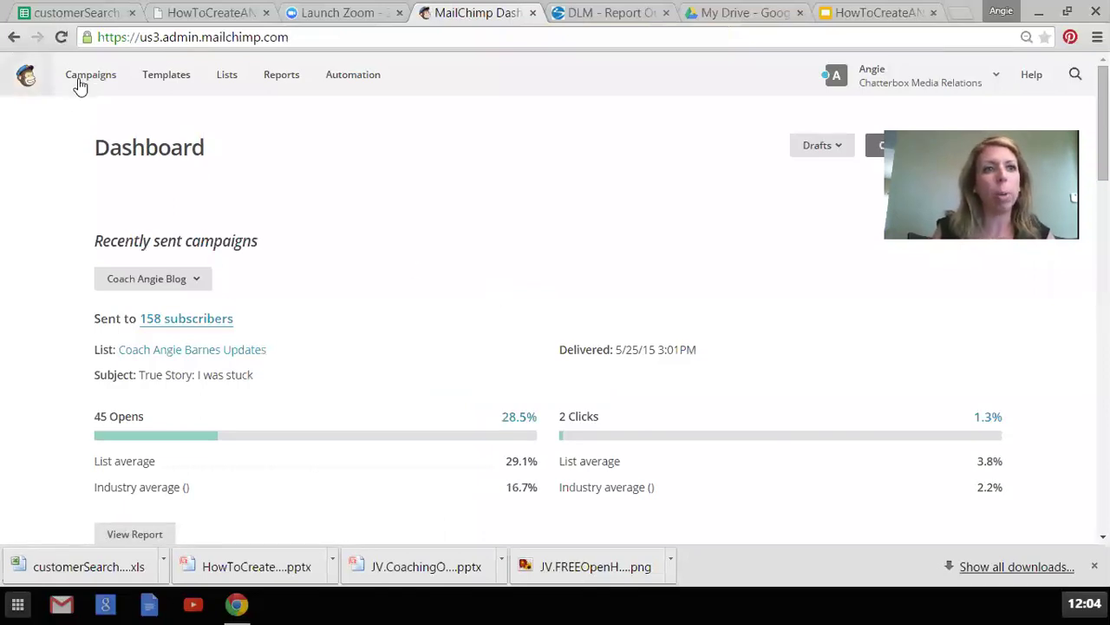
- Start creating a new list from the MailChimp Lists page, confirming a new list rather than groups
click(225, 77)
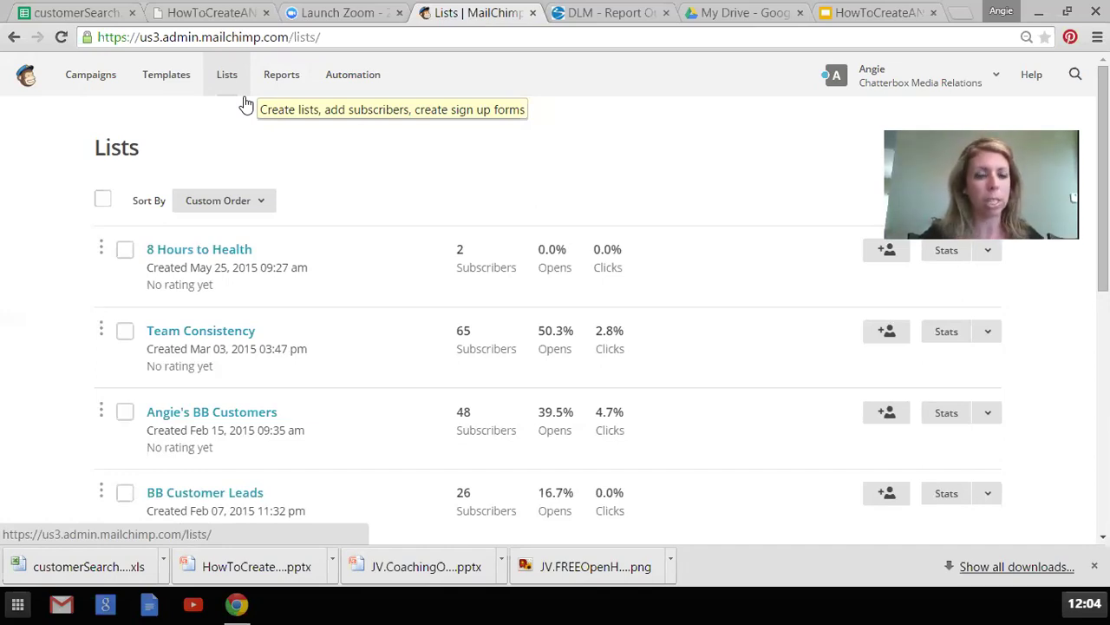
click(18, 89)
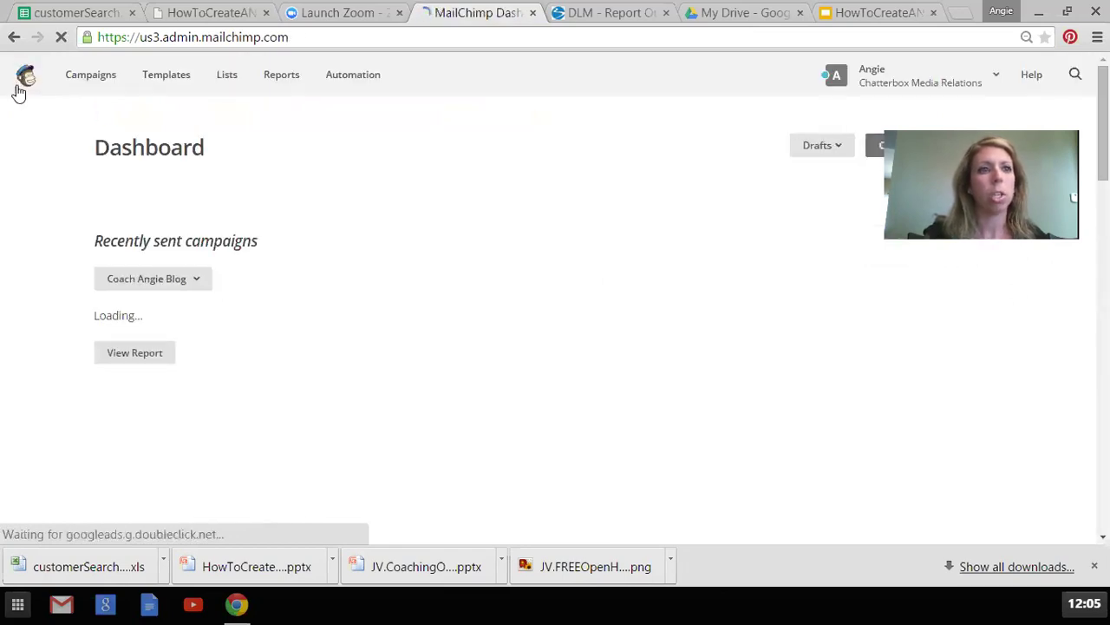
click(227, 78)
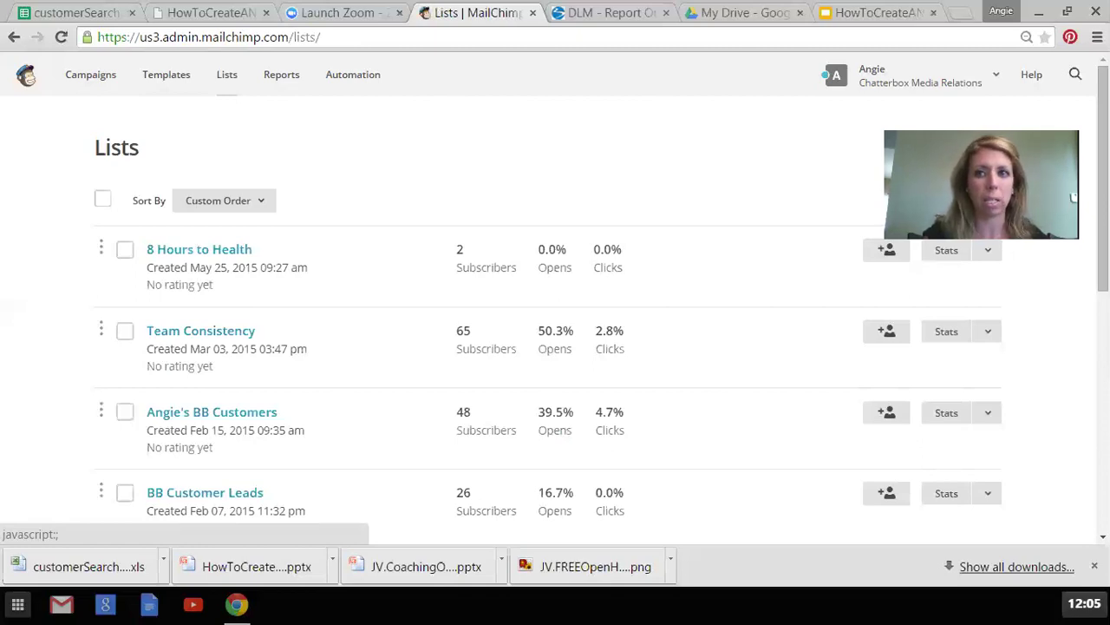
click(960, 149)
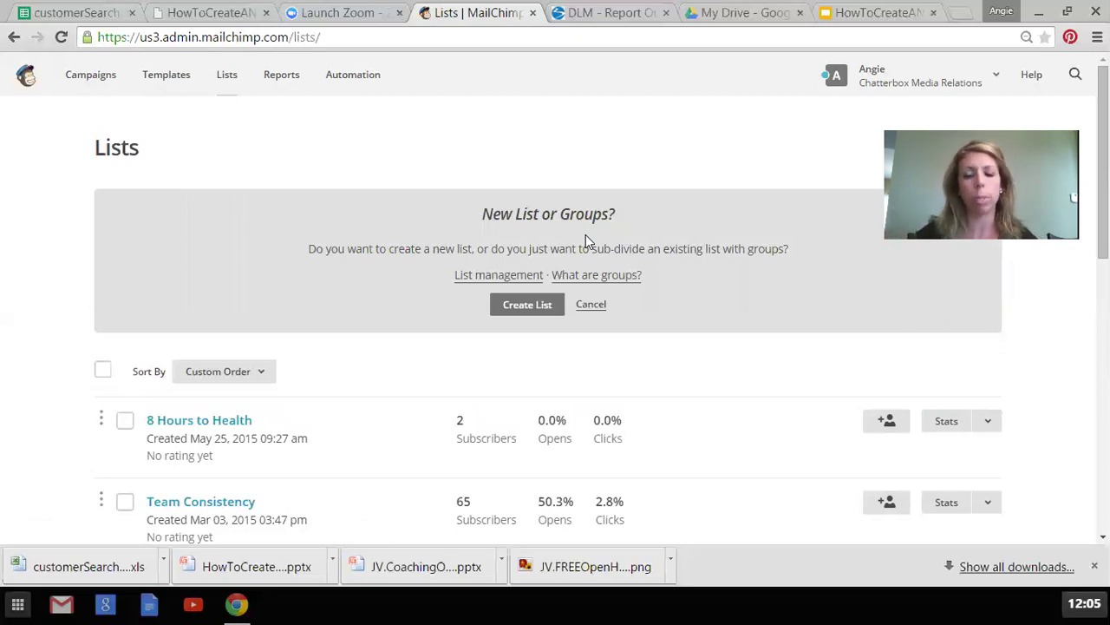
click(524, 311)
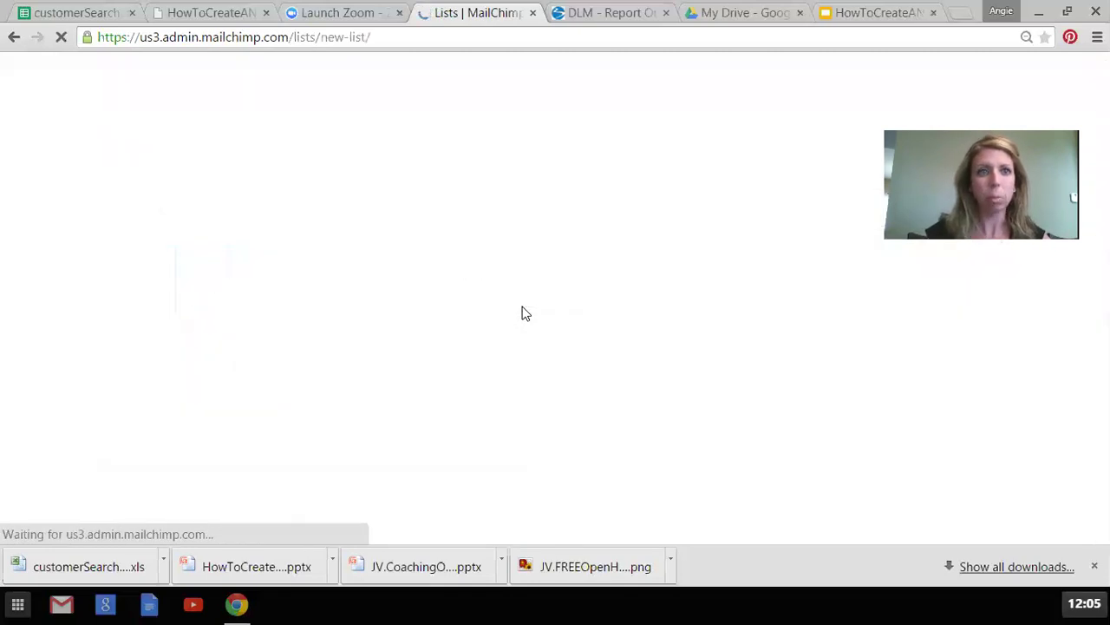
- Name the new list "Team Training List 1"
click(361, 252)
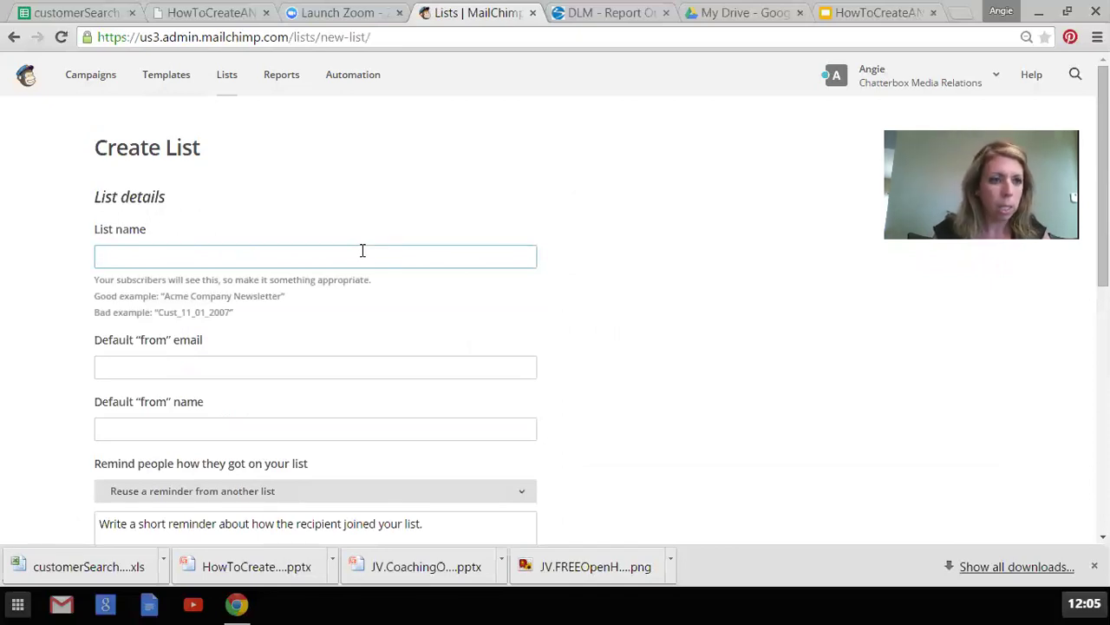
text(Team )
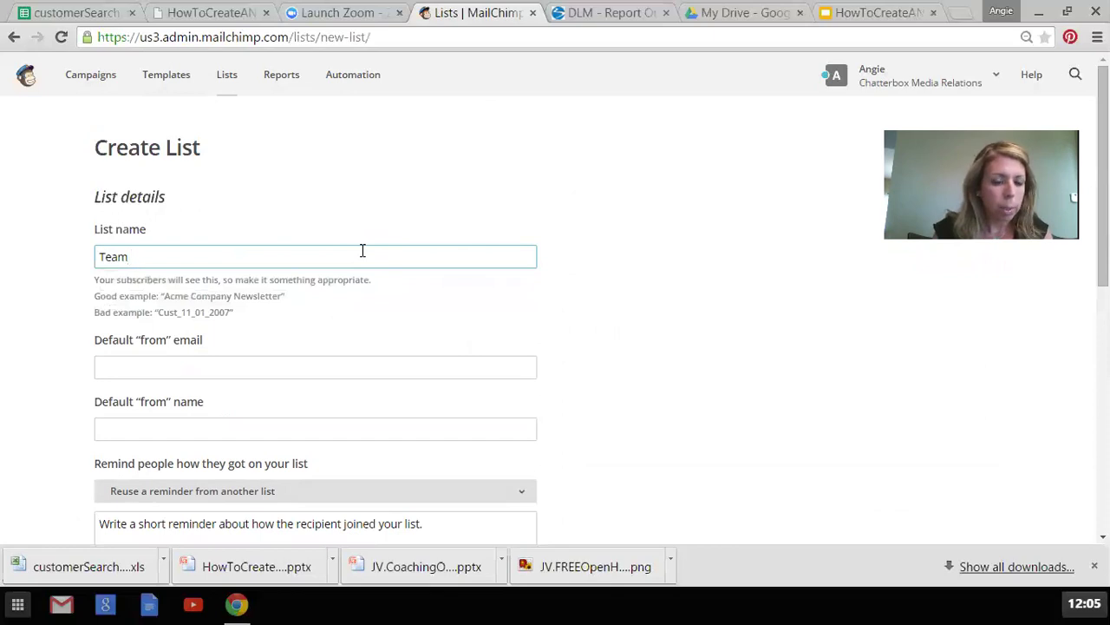
text(Stra)
key(BackSpace)
key(BackSpace)
key(BackSpace)
key(BackSpace)
text(Training List 1)
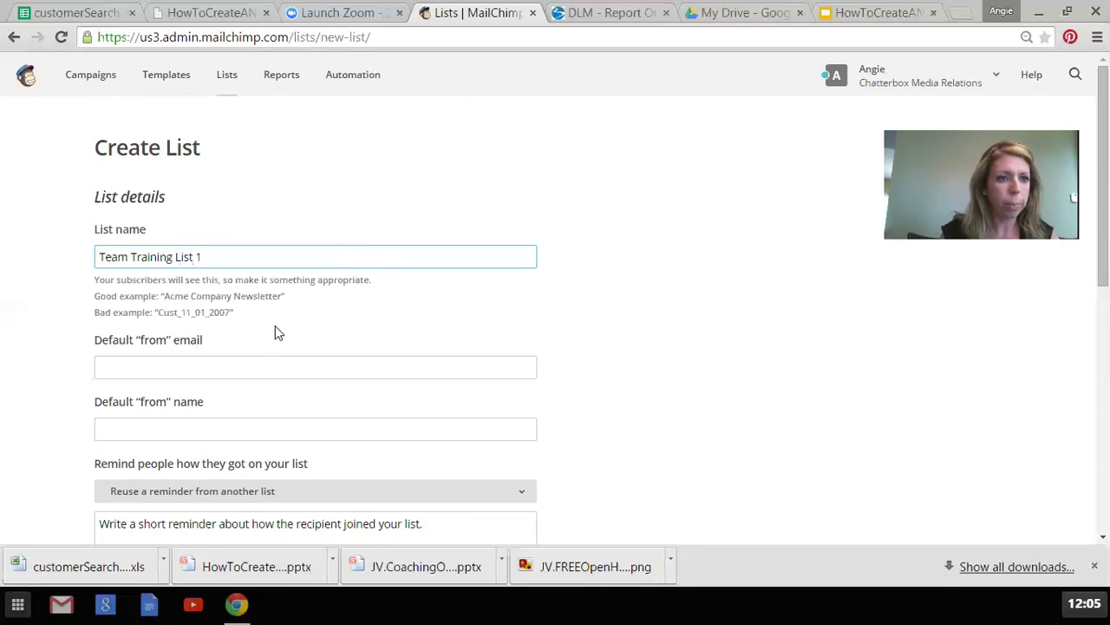
- Fill in the list's default "from" email and default "from" name with the sender's e-mail address and full name
click(243, 367)
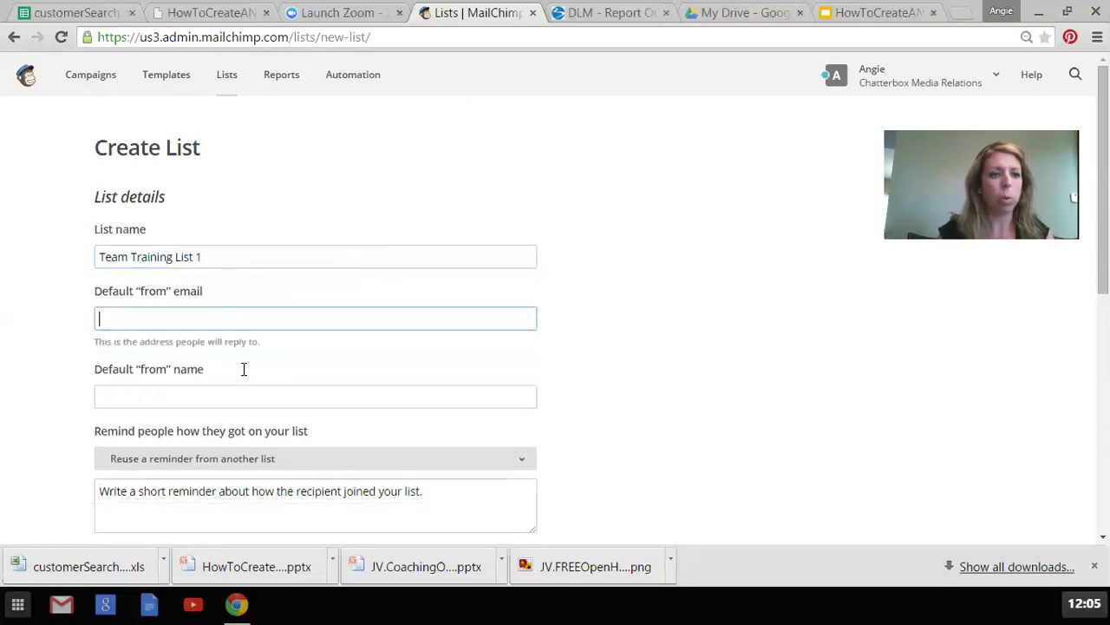
text(C)
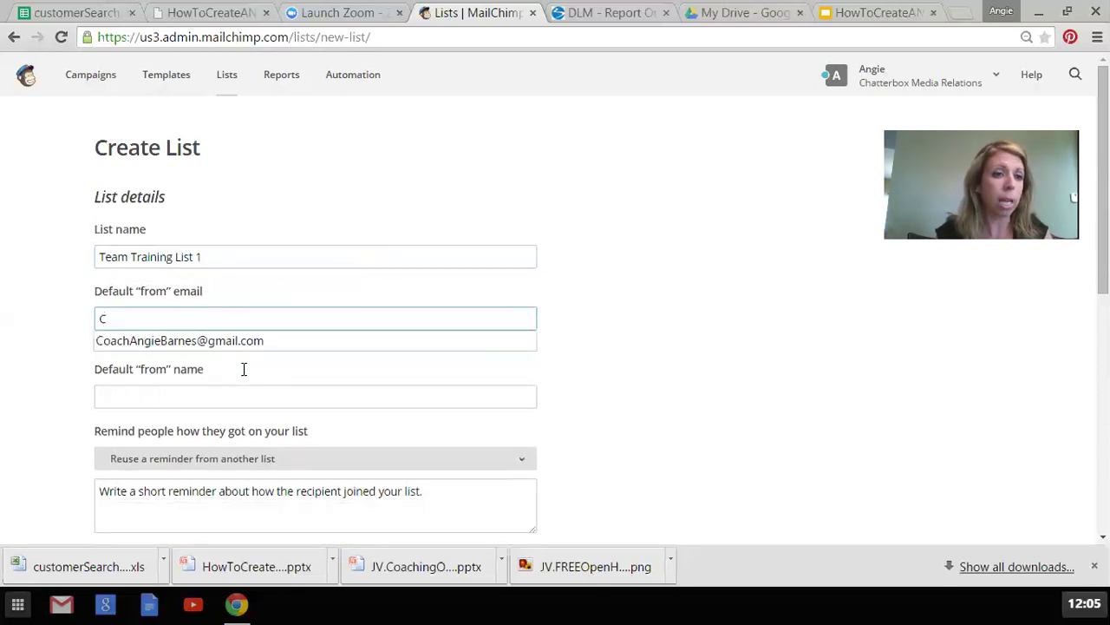
key(Down)
key(Tab)
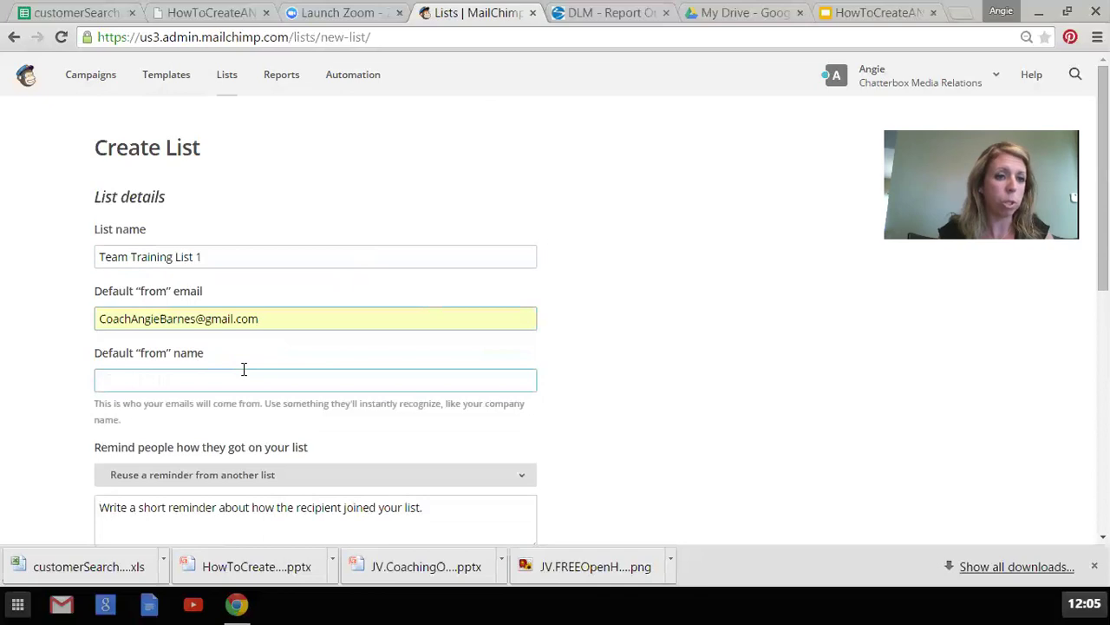
text(Angie Barnes)
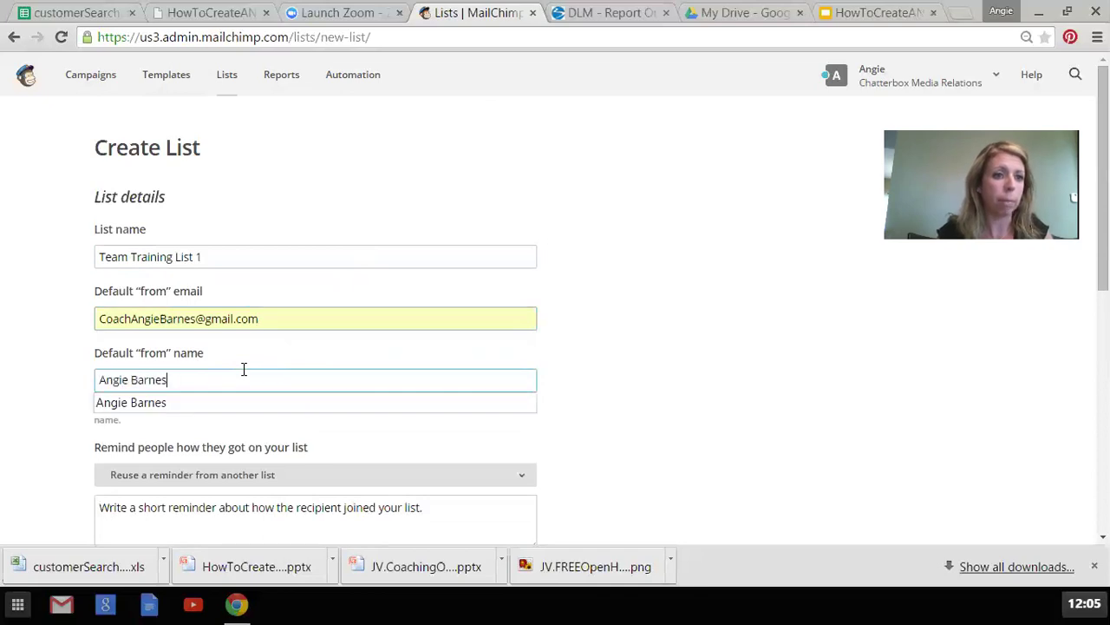
key(Tab)
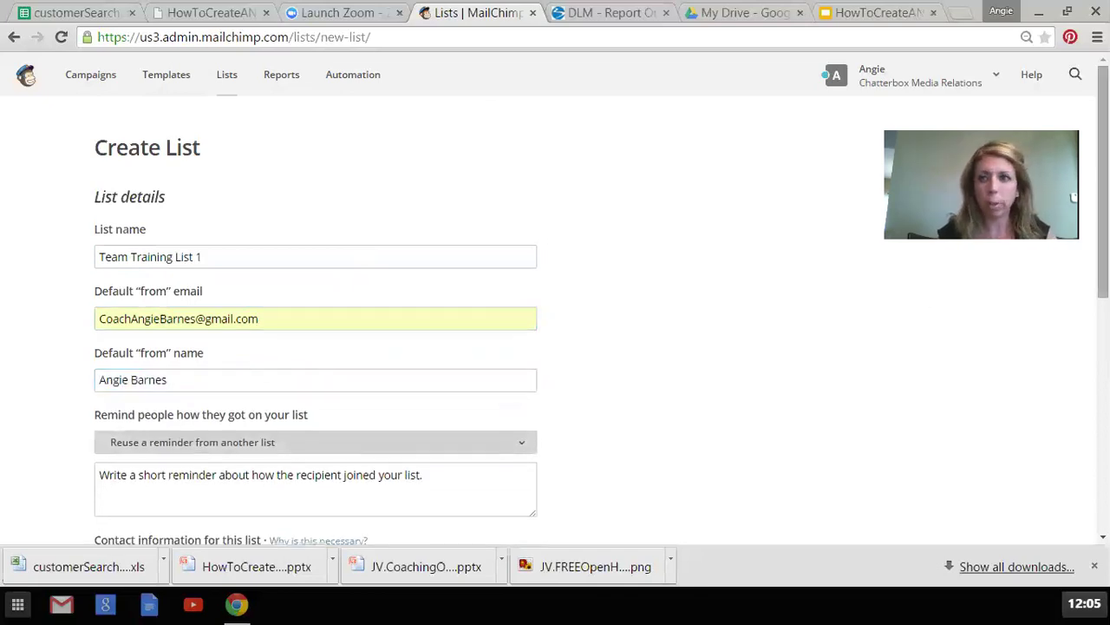
- Write the list reminder as "Thanks for joining our challenge group. xo ," signed with the sender's first name
scroll(389, 354, down, 2)
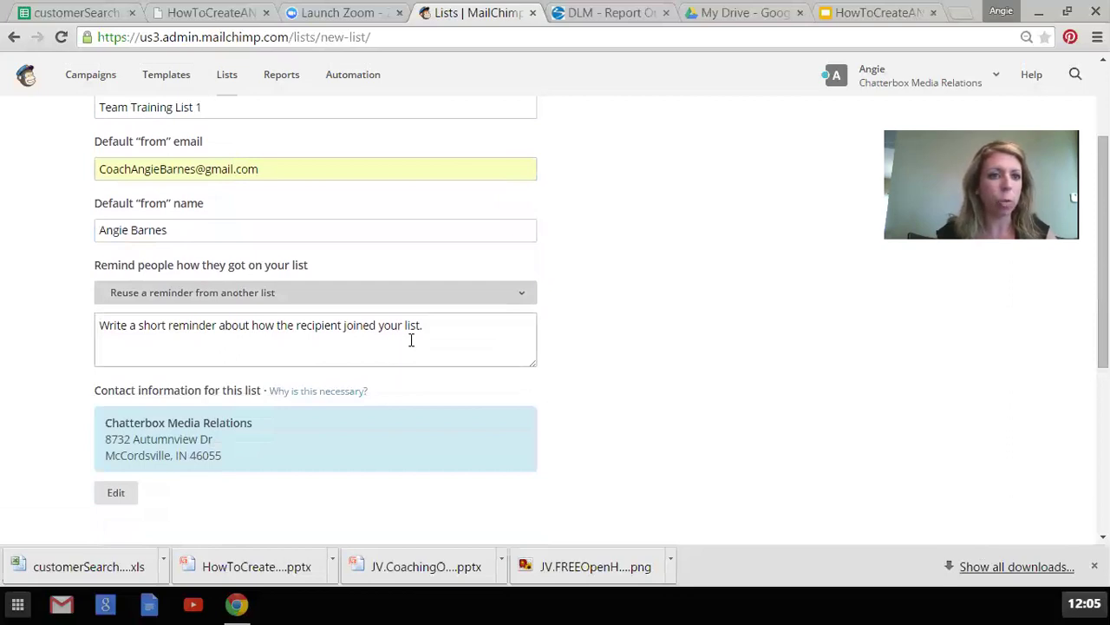
click(412, 339)
text(Thanks)
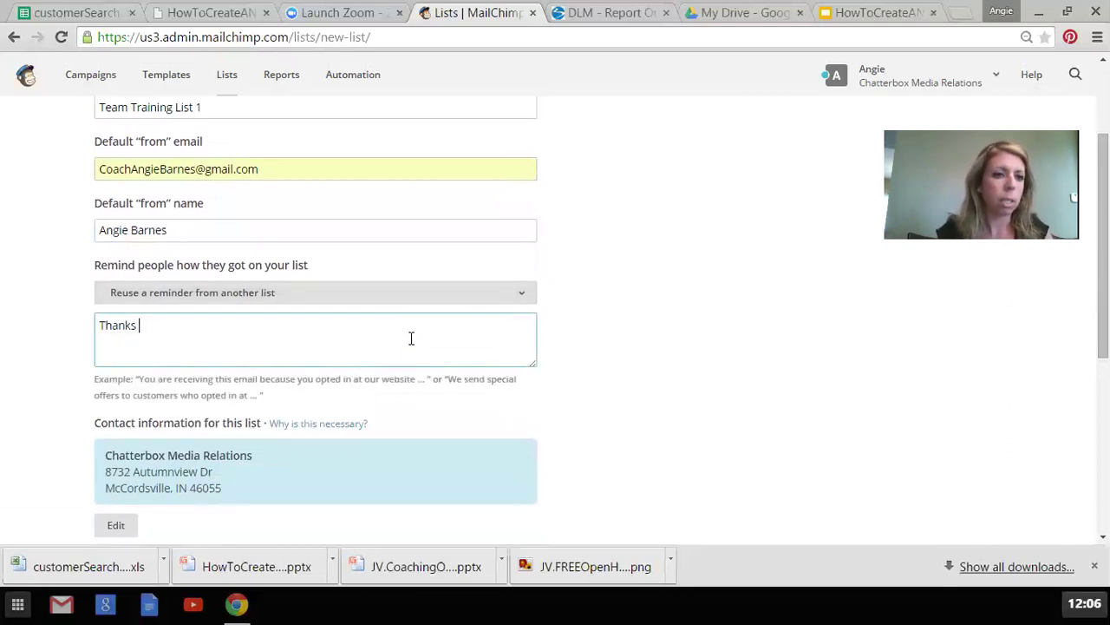
text( for joining o)
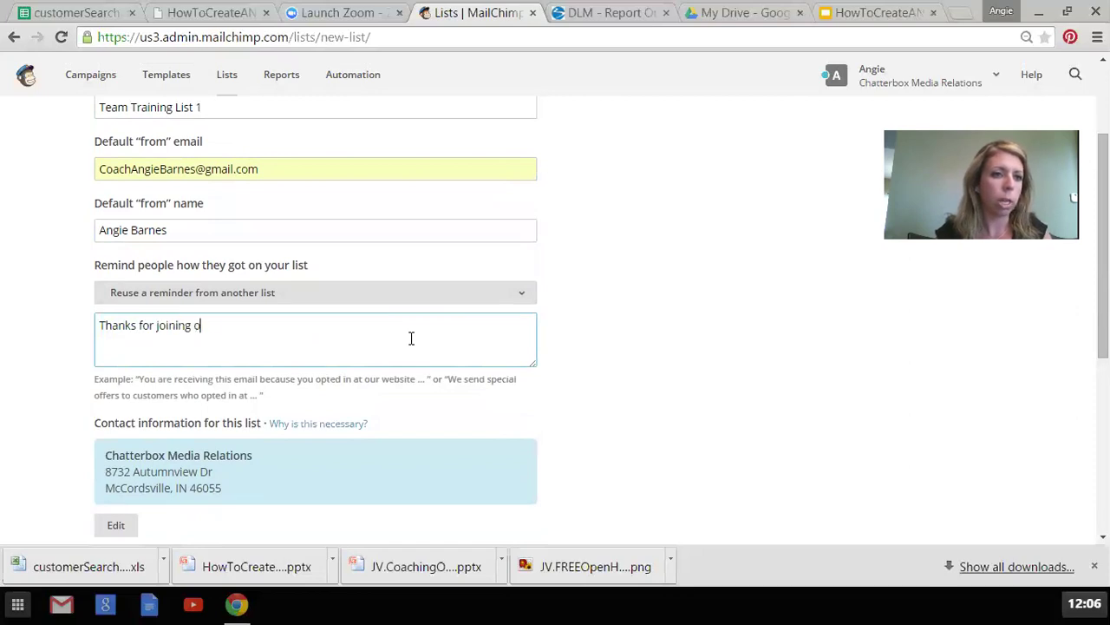
text(ur challenge group. xo , Angie)
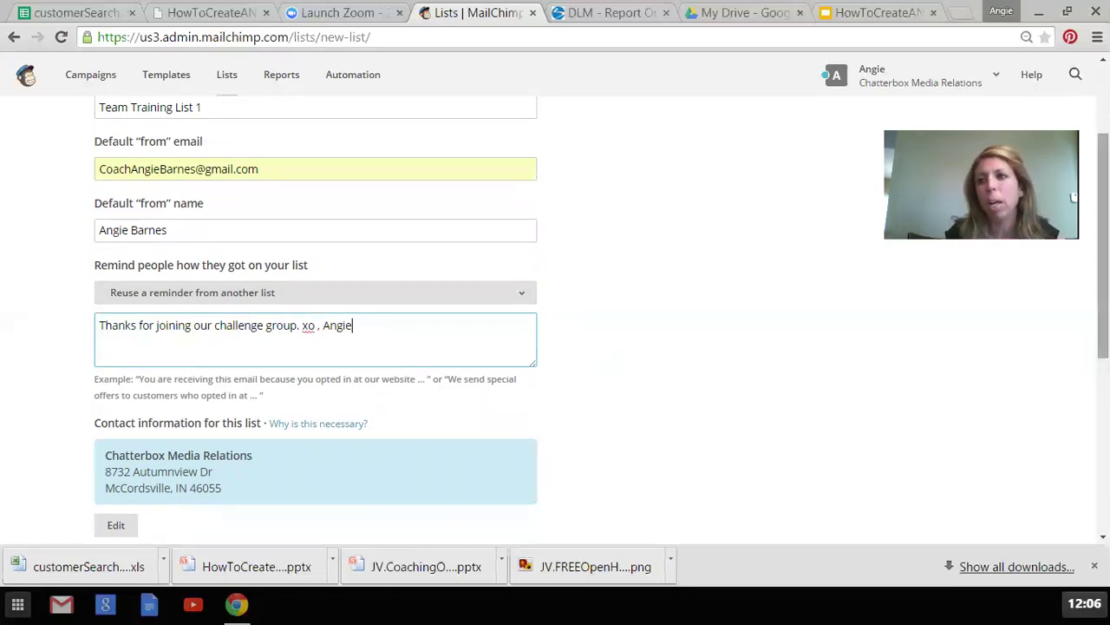
- Edit the list's contact information, setting the company/organization to the sender's full name followed by "- Independent Beachbody Coach"
scroll(493, 270, down, 2)
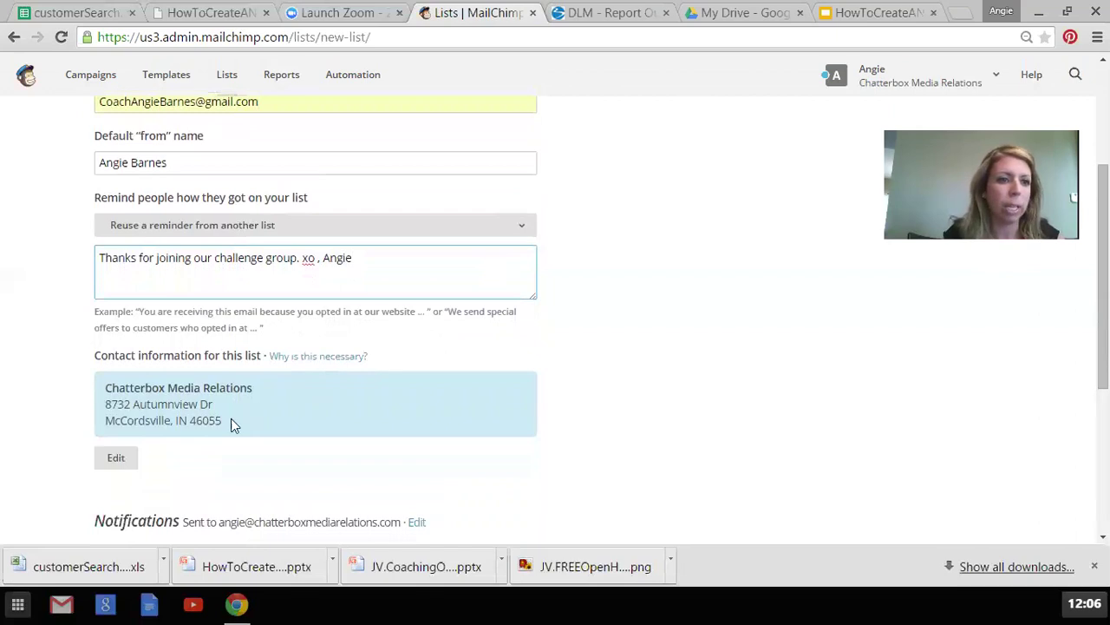
click(118, 463)
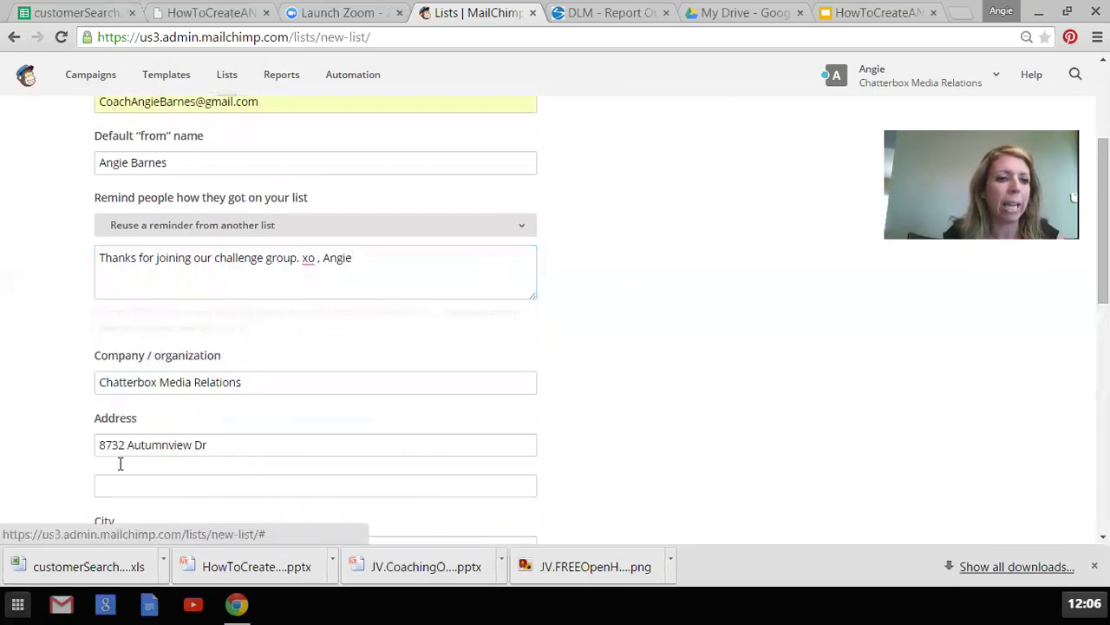
drag(270, 350, 107, 376)
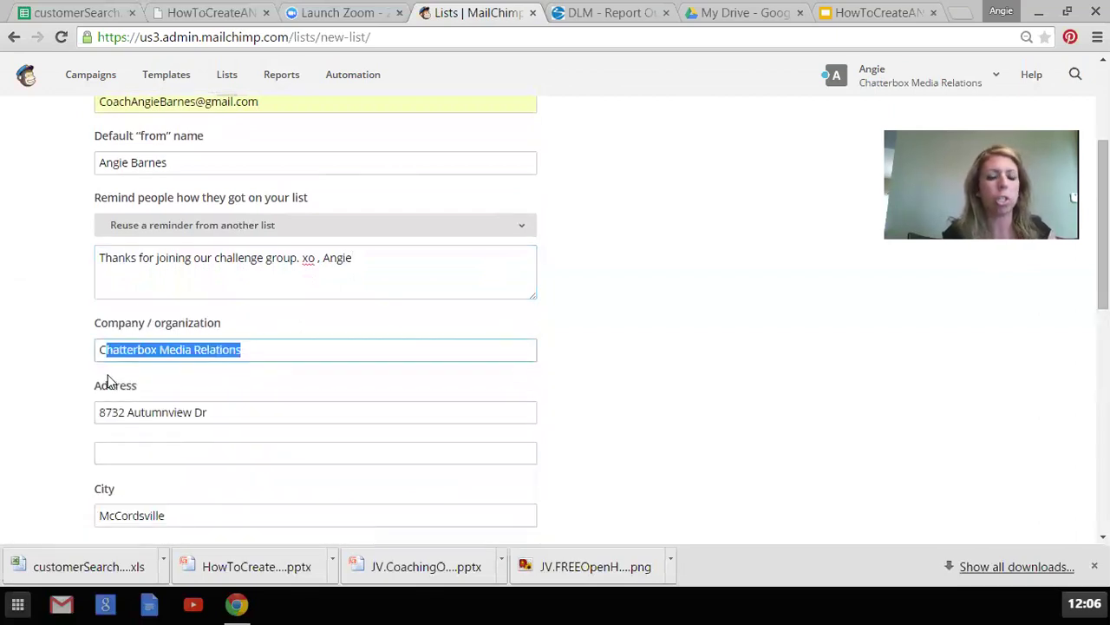
key(BackSpace)
key(BackSpace)
text(Angie Bar)
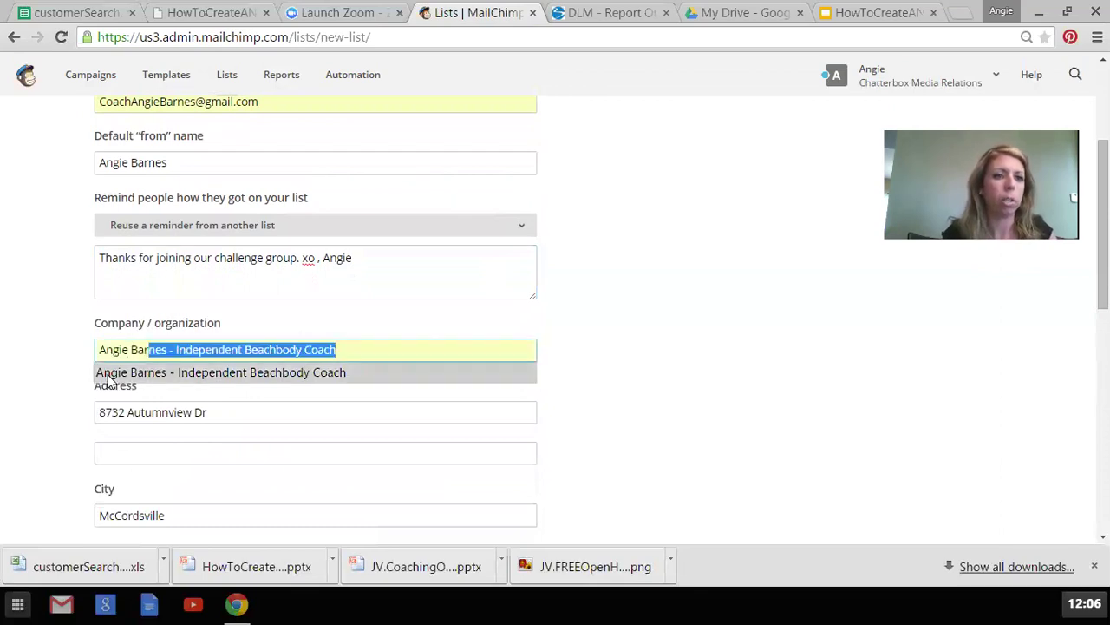
click(107, 373)
key(Tab)
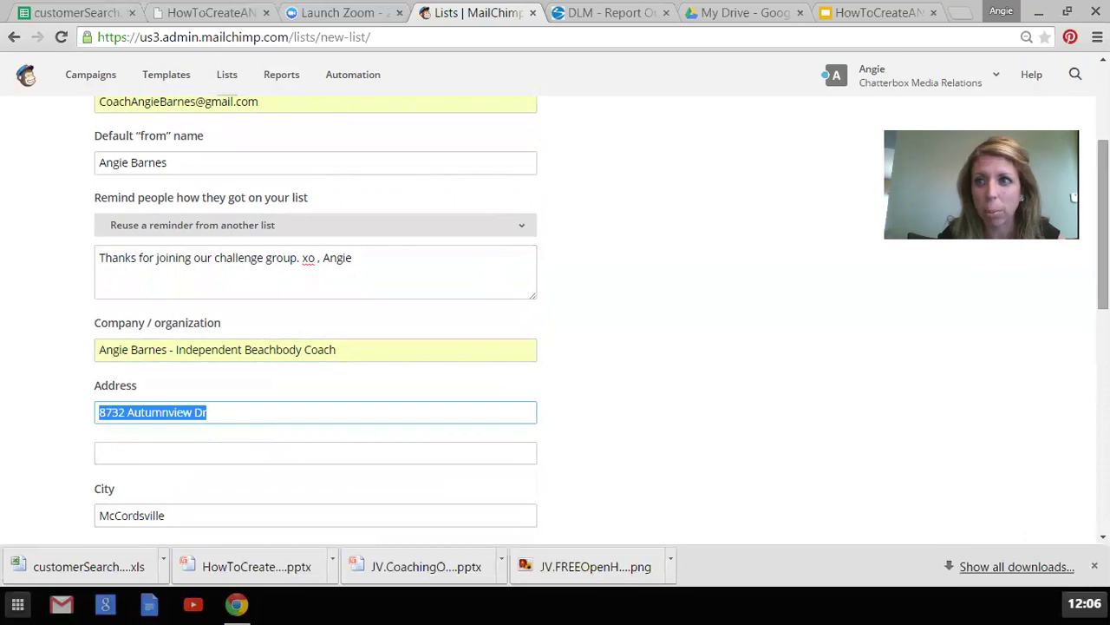
- Keep the remaining address and notification settings as they are and save the new list
drag(1103, 277, 1103, 344)
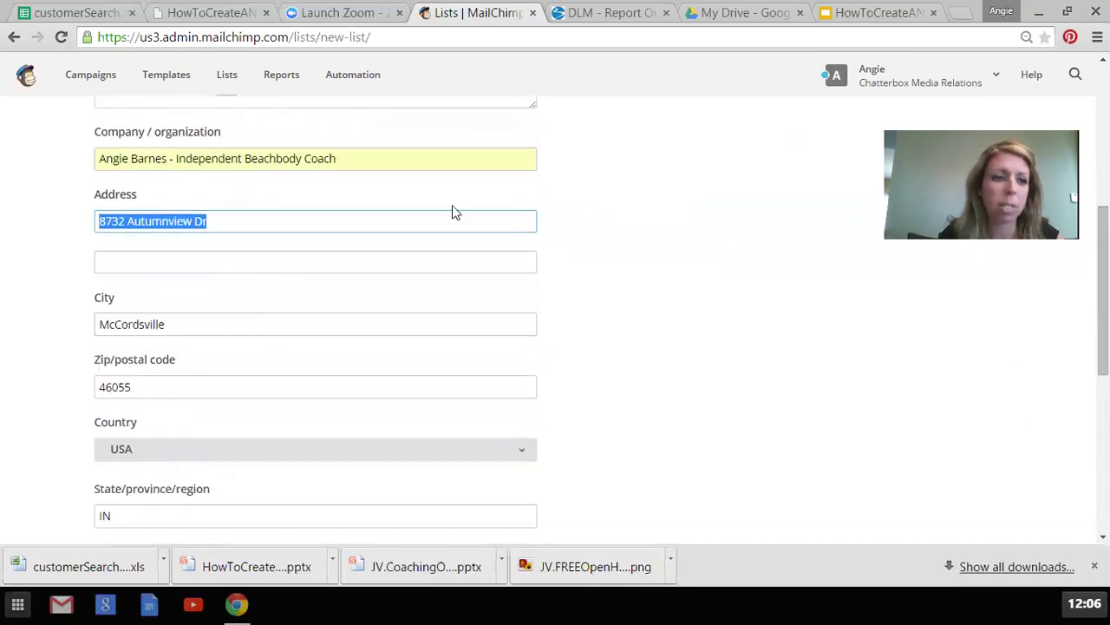
drag(1103, 304, 1104, 460)
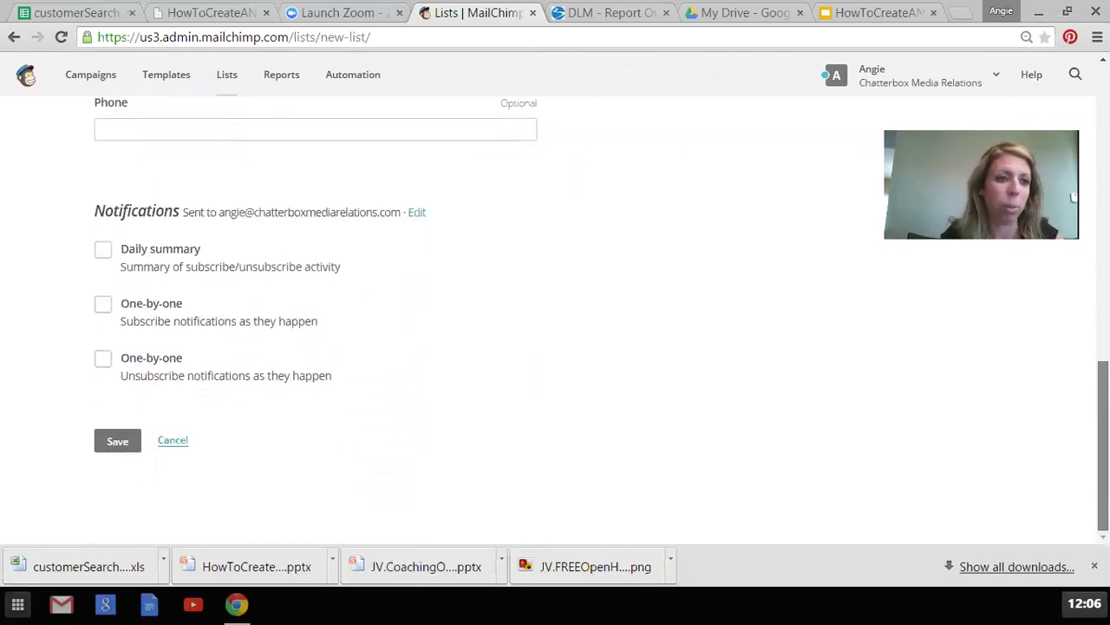
click(110, 442)
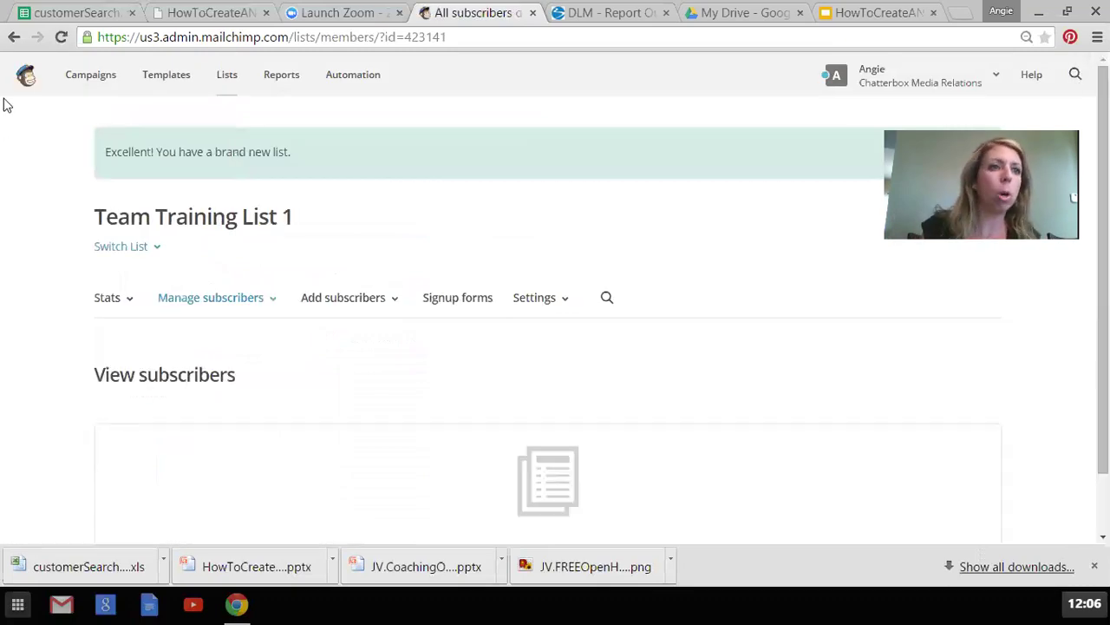
- Return to the list creation form and try to save it with the Daily summary notification enabled
click(13, 40)
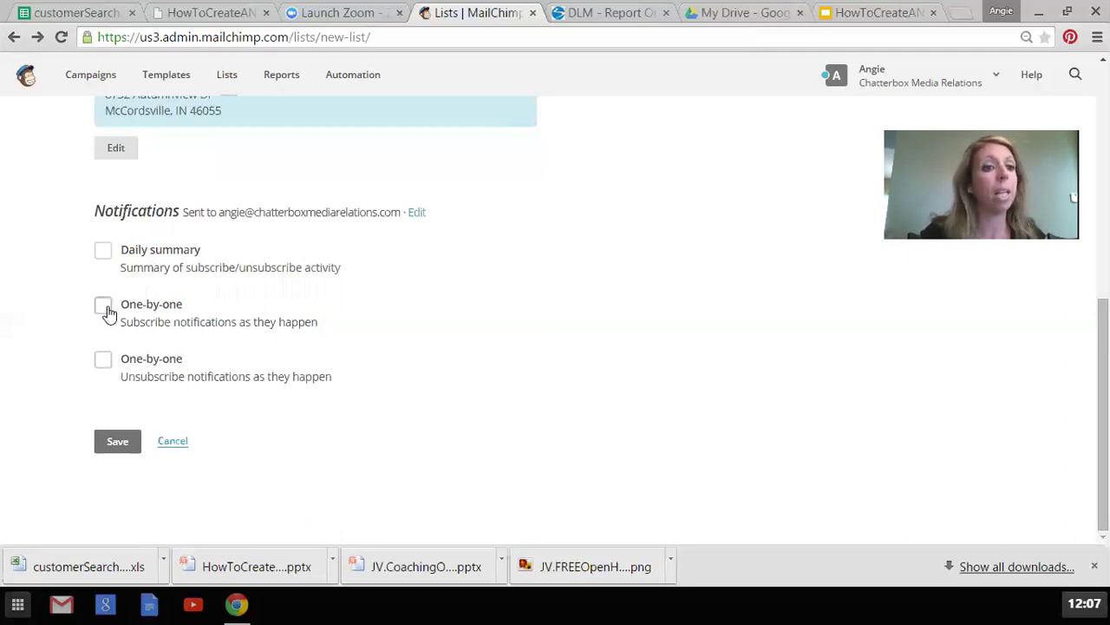
click(102, 249)
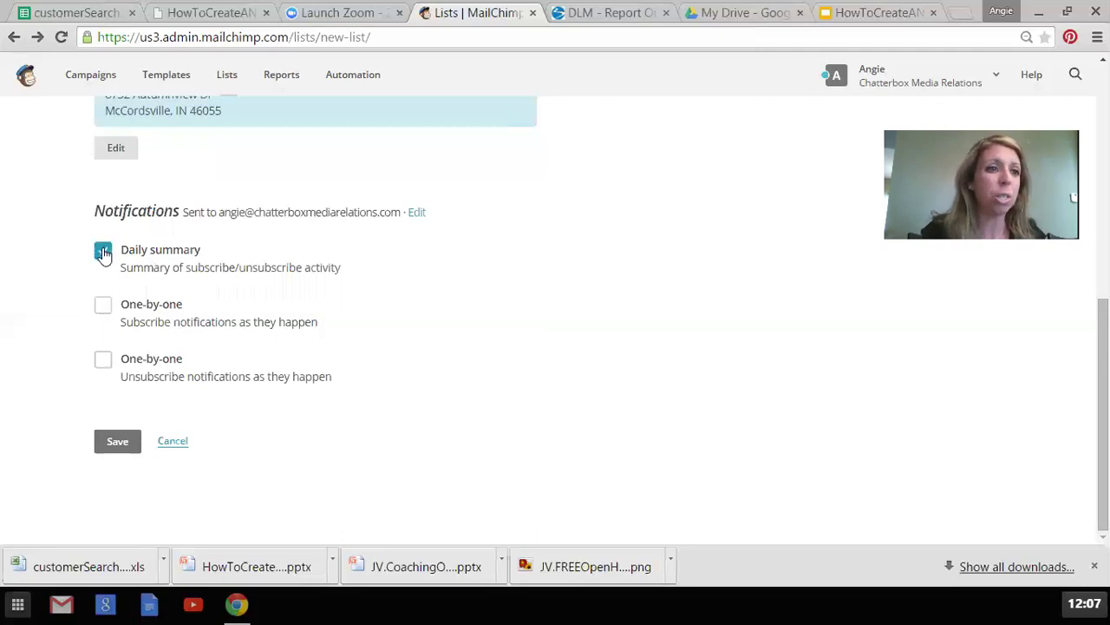
click(121, 441)
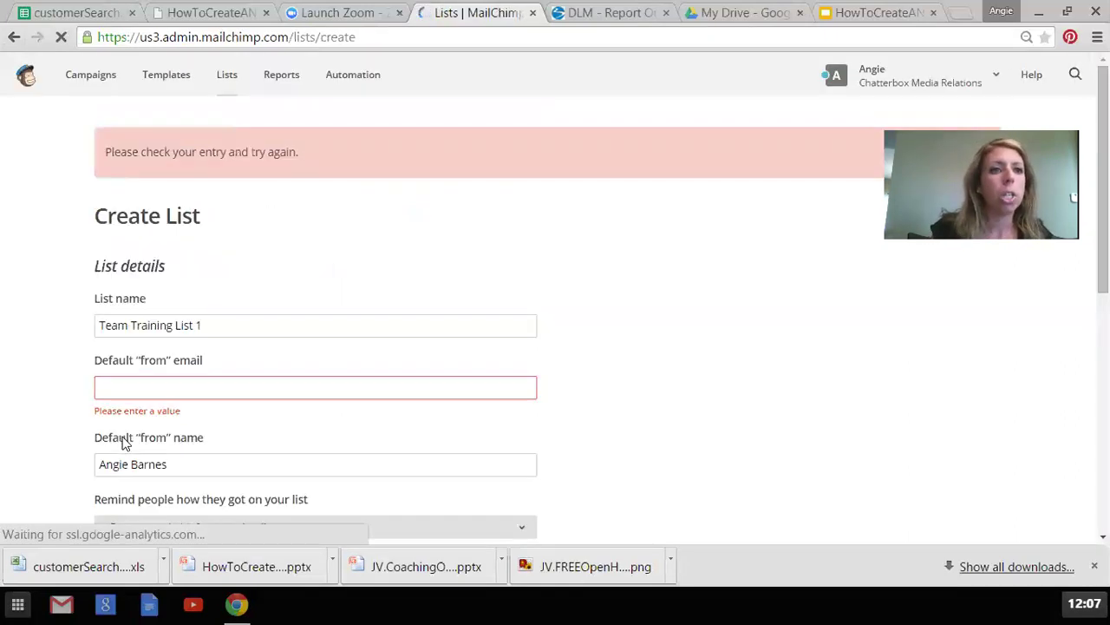
click(157, 391)
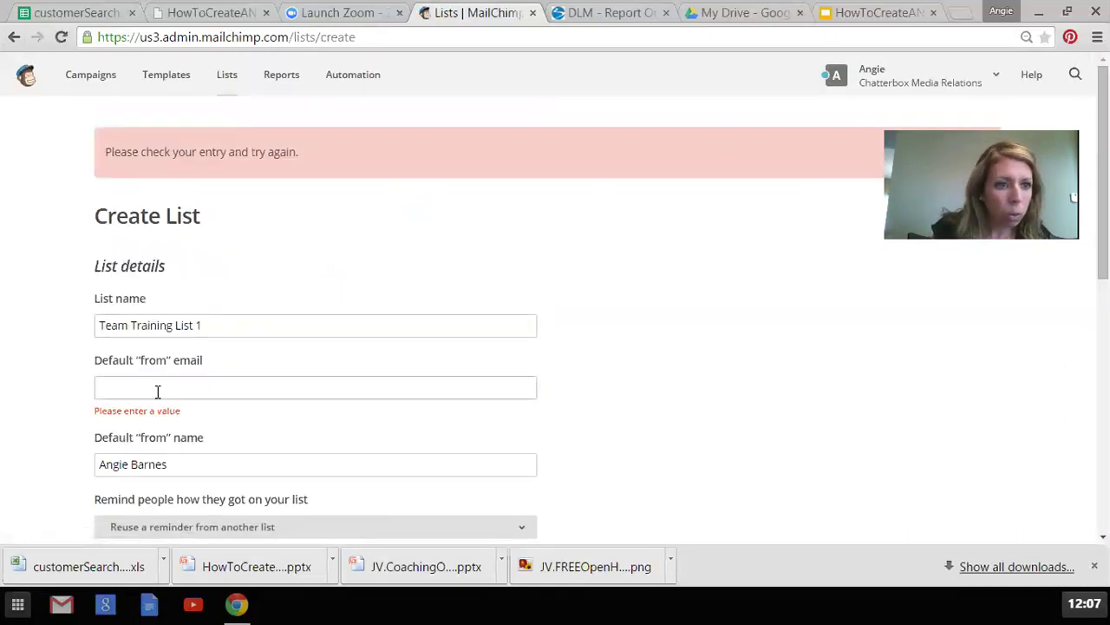
click(157, 391)
text(A)
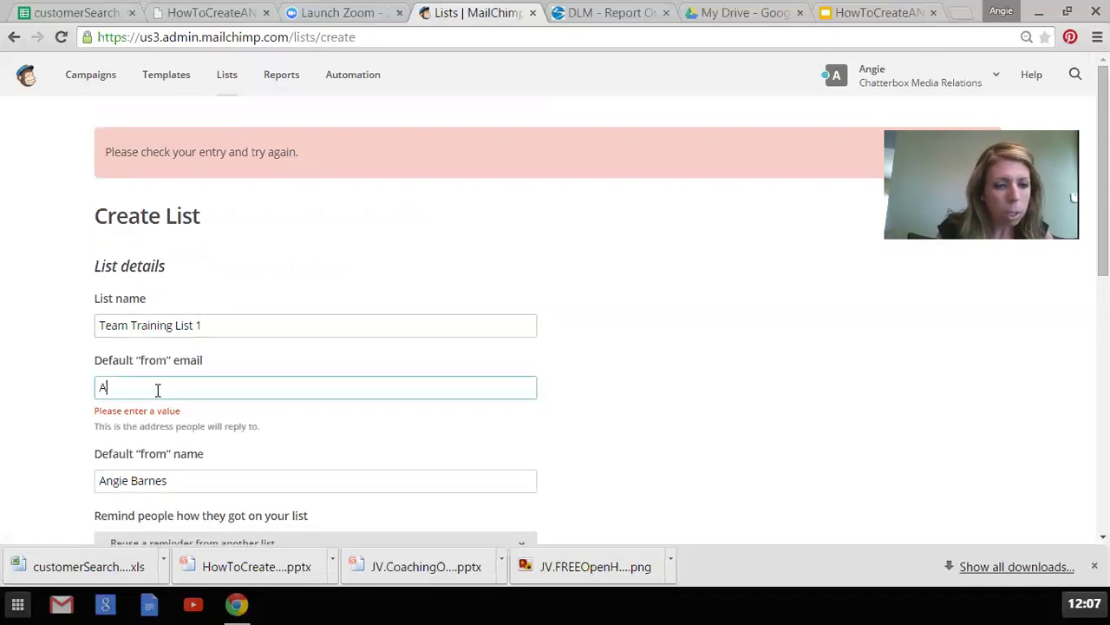
text(ngie Barnes)
key(Tab)
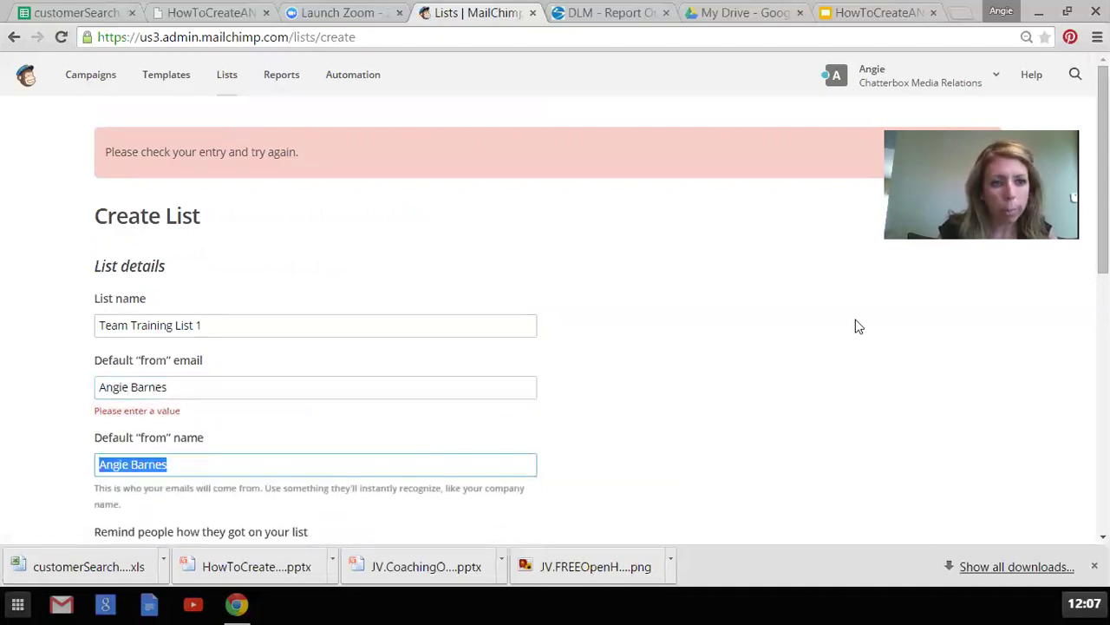
- Replace the mistaken entry in the default "from" email field with the sender's e-mail address
click(212, 390)
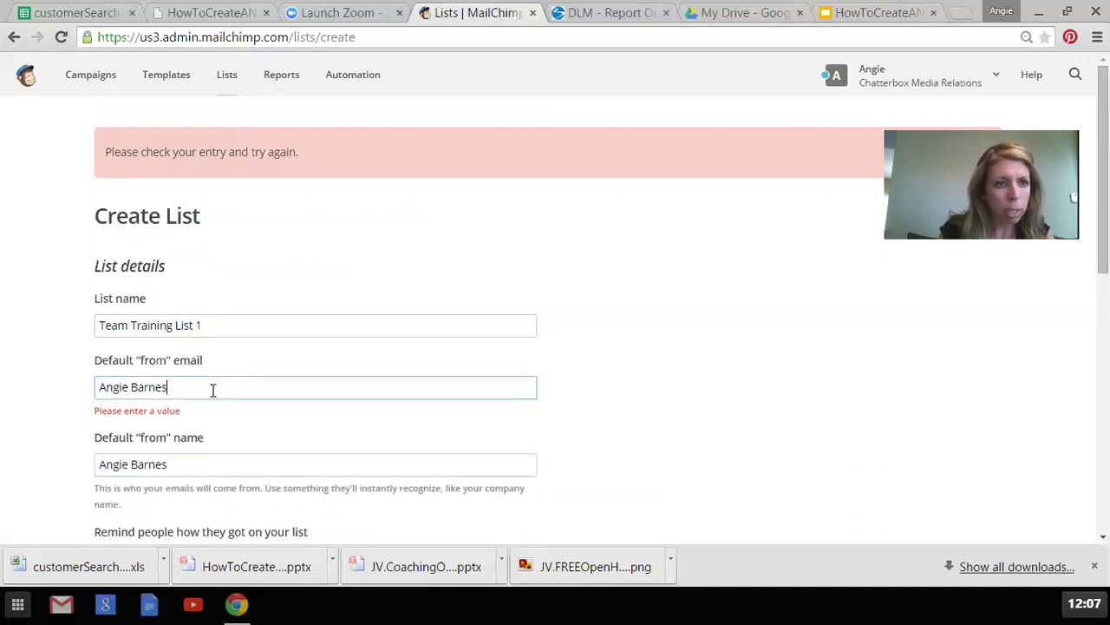
key(BackSpace)
key(BackSpace)
key(BackSpace)
key(BackSpace)
key(BackSpace)
key(BackSpace)
key(BackSpace)
key(BackSpace)
key(BackSpace)
key(BackSpace)
key(BackSpace)
key(BackSpace)
text(coa)
key(Down)
key(Tab)
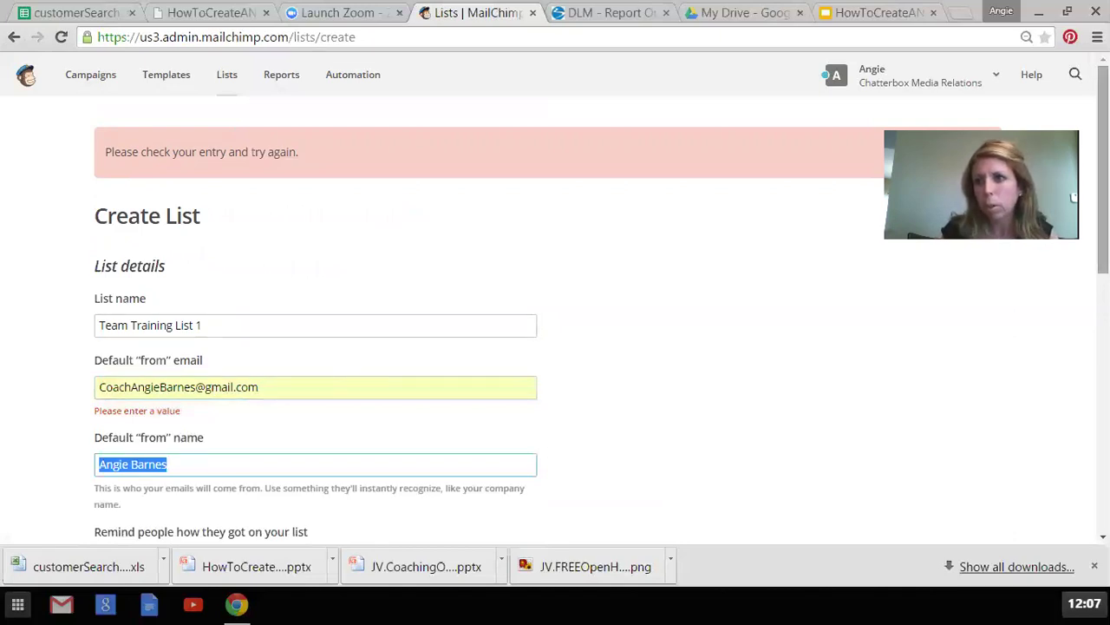
- Enable the Daily summary notification and save the list
scroll(1103, 261, down, 7)
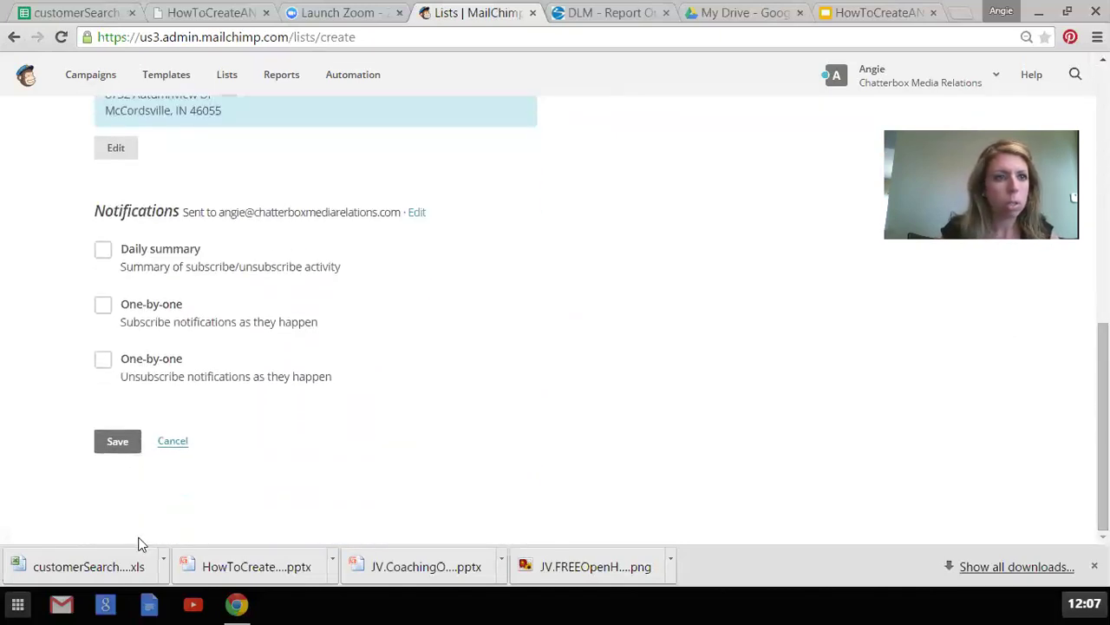
click(102, 252)
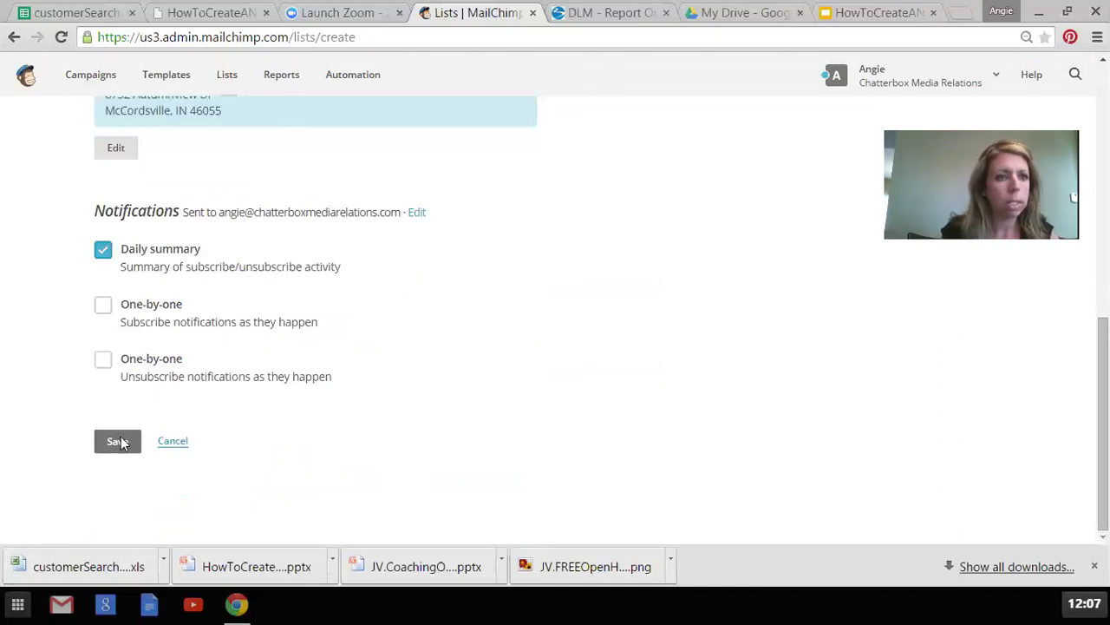
click(120, 442)
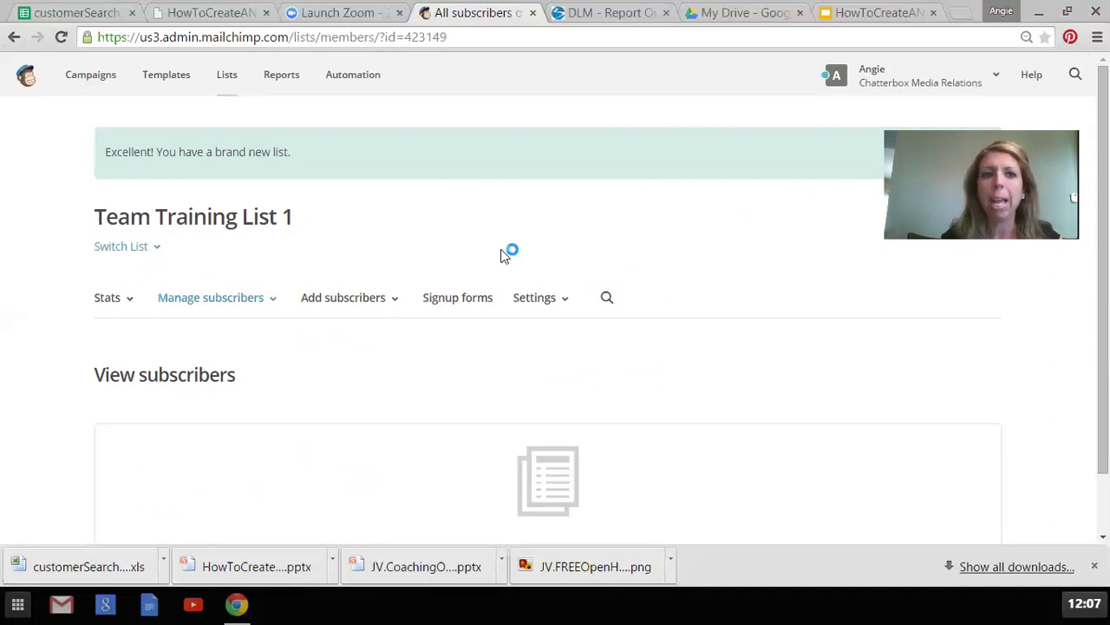
- Start importing subscribers into Team Training List 1, choosing Copy/Paste from Excel as the import source
click(384, 303)
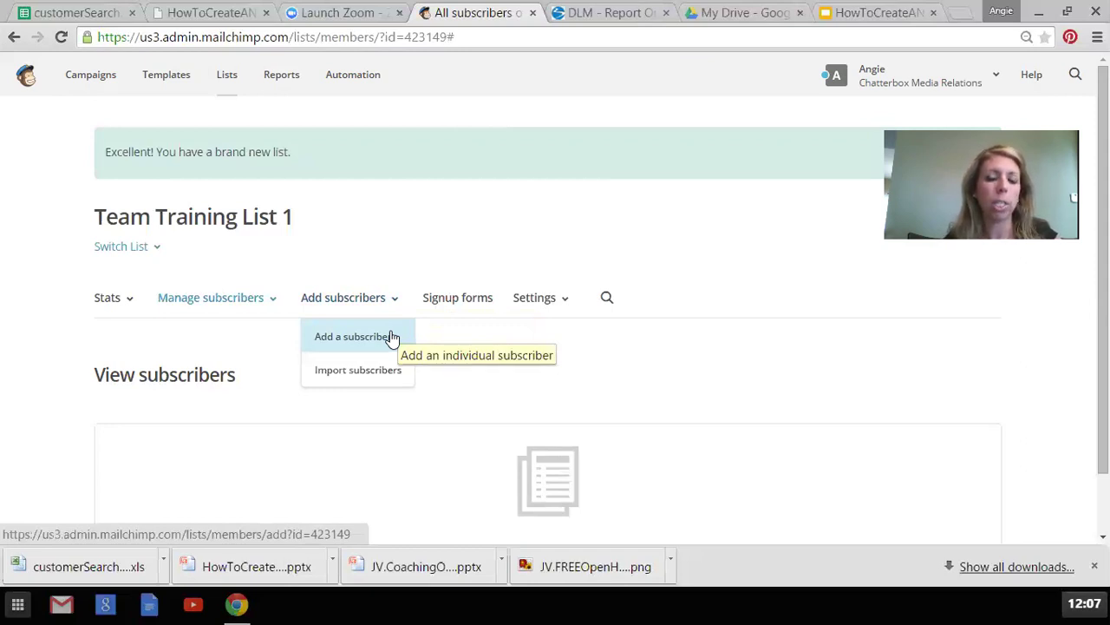
click(333, 373)
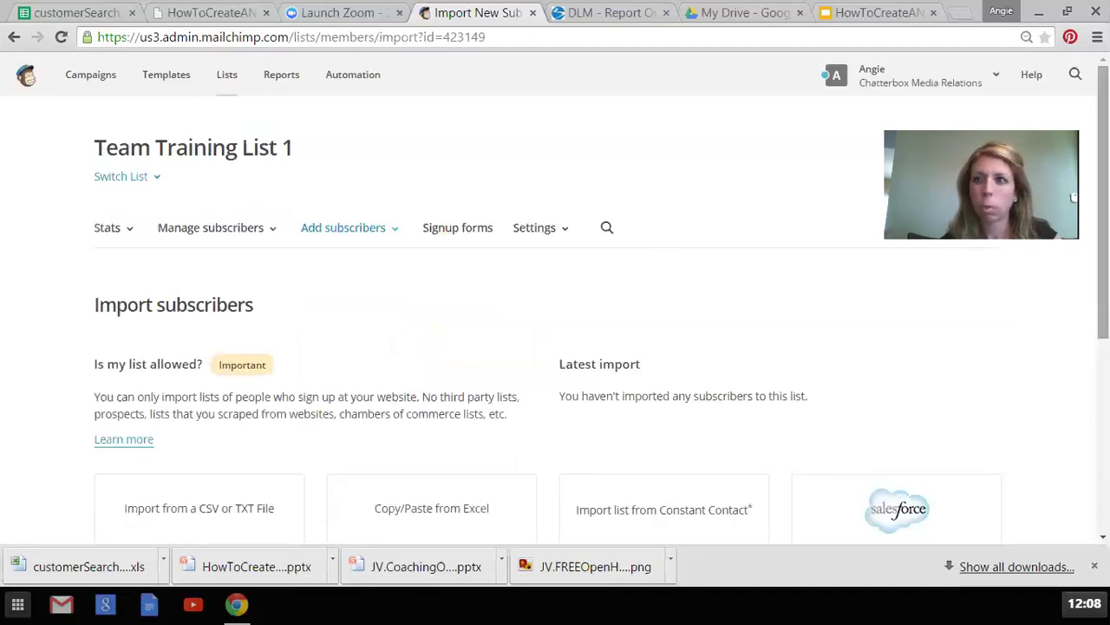
scroll(555, 330, down, 3)
scroll(555, 329, down, 2)
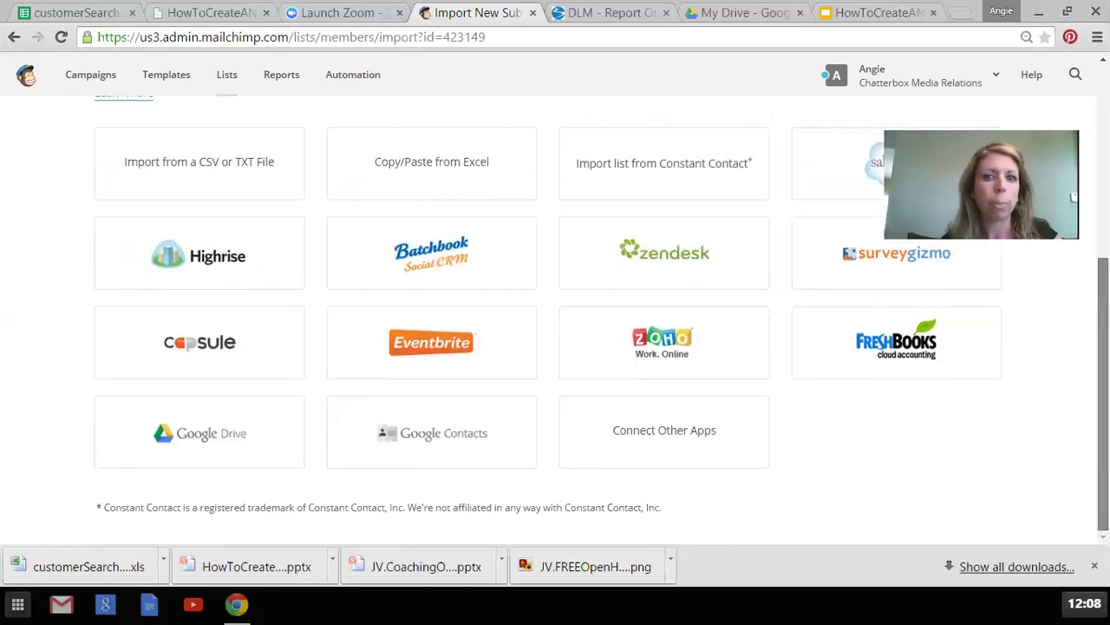
scroll(555, 330, up, 1)
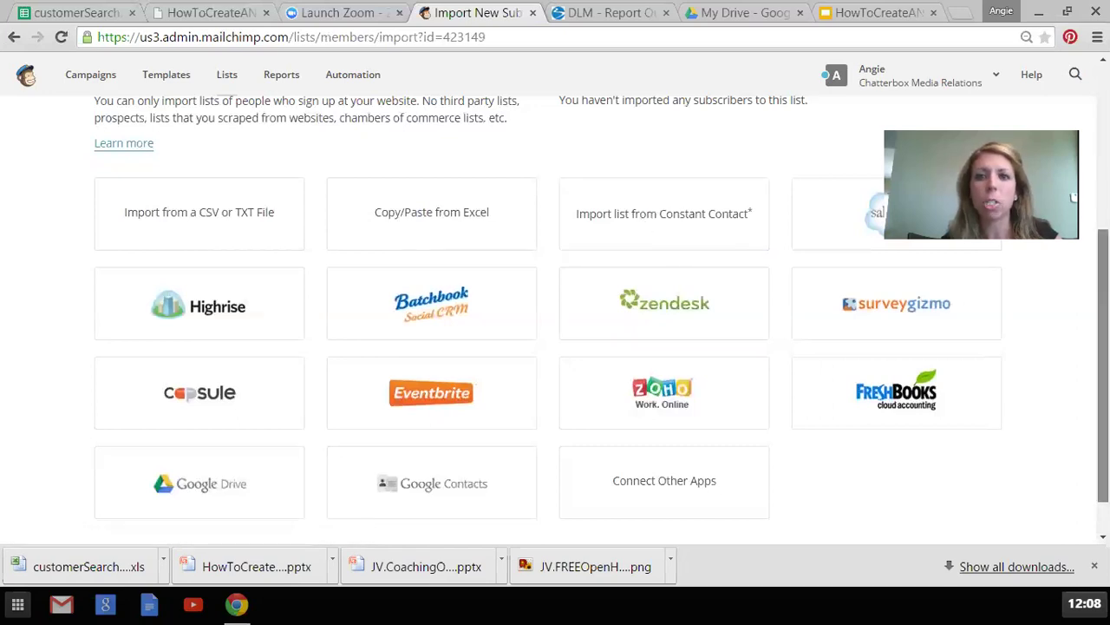
scroll(1104, 347, up, 1)
scroll(1074, 197, up, 1)
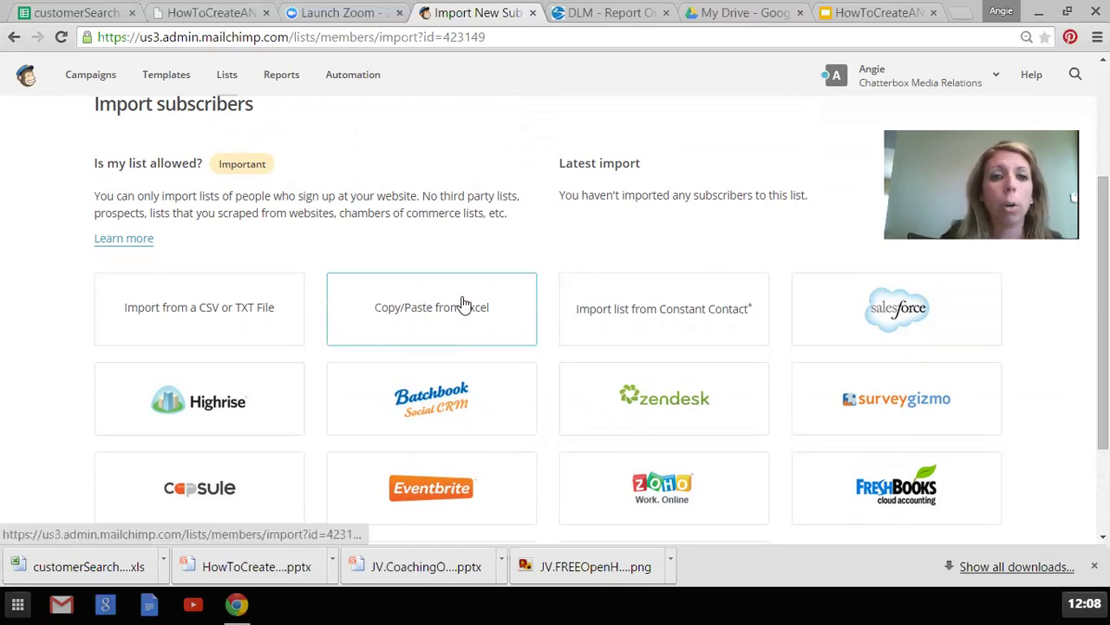
click(409, 320)
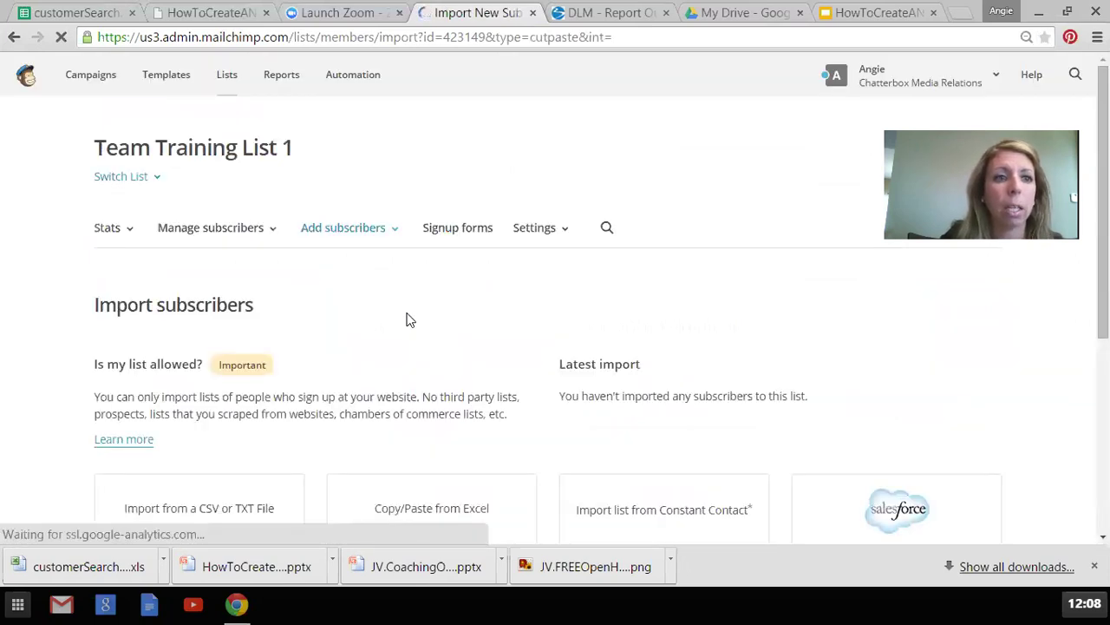
scroll(409, 320, down, 2)
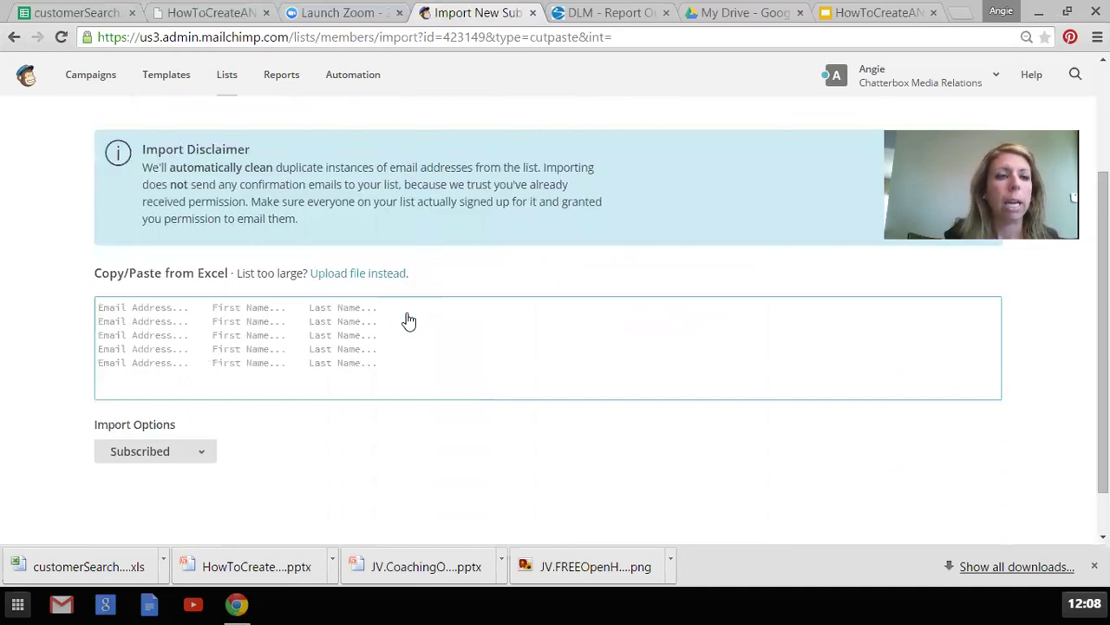
- Switch to the customerSearch.xls spreadsheet in Google Sheets and open Sheet1
click(73, 14)
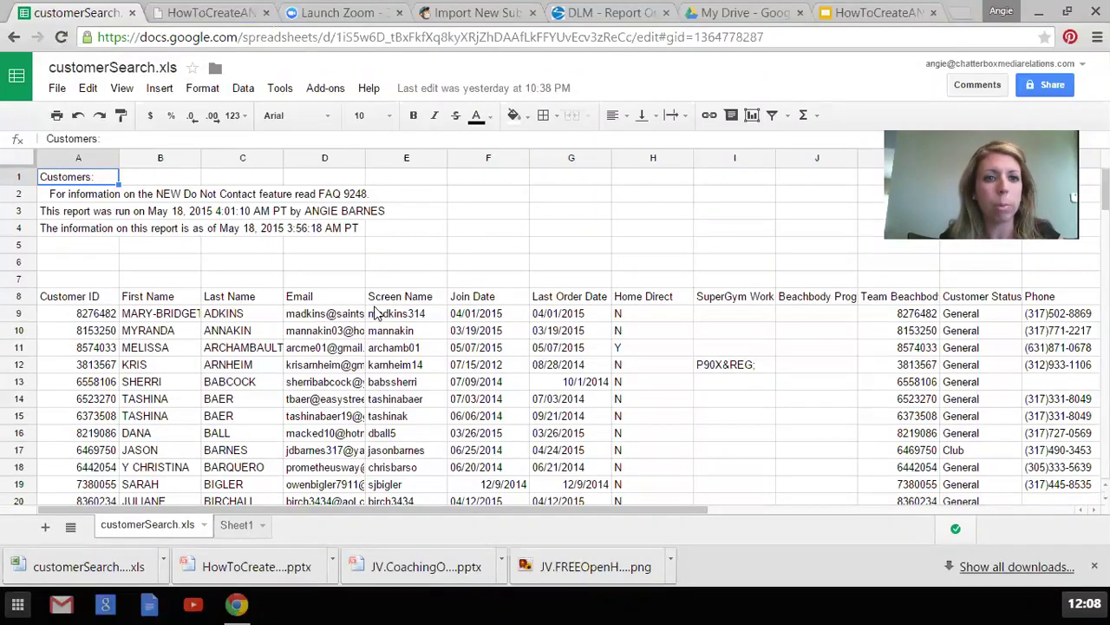
drag(183, 318, 516, 401)
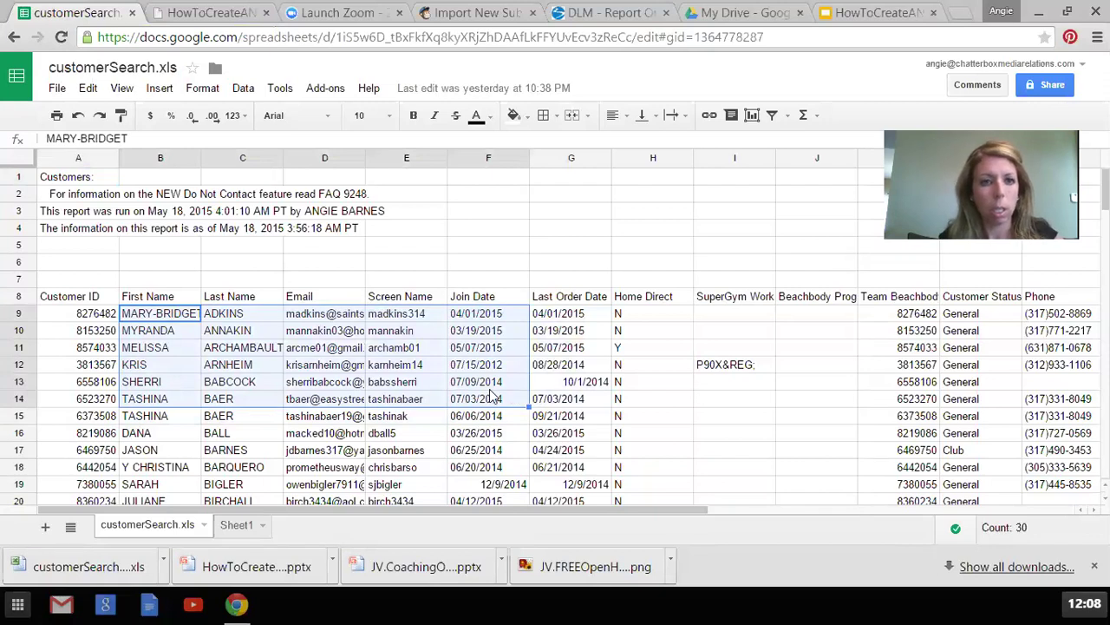
click(352, 370)
click(227, 529)
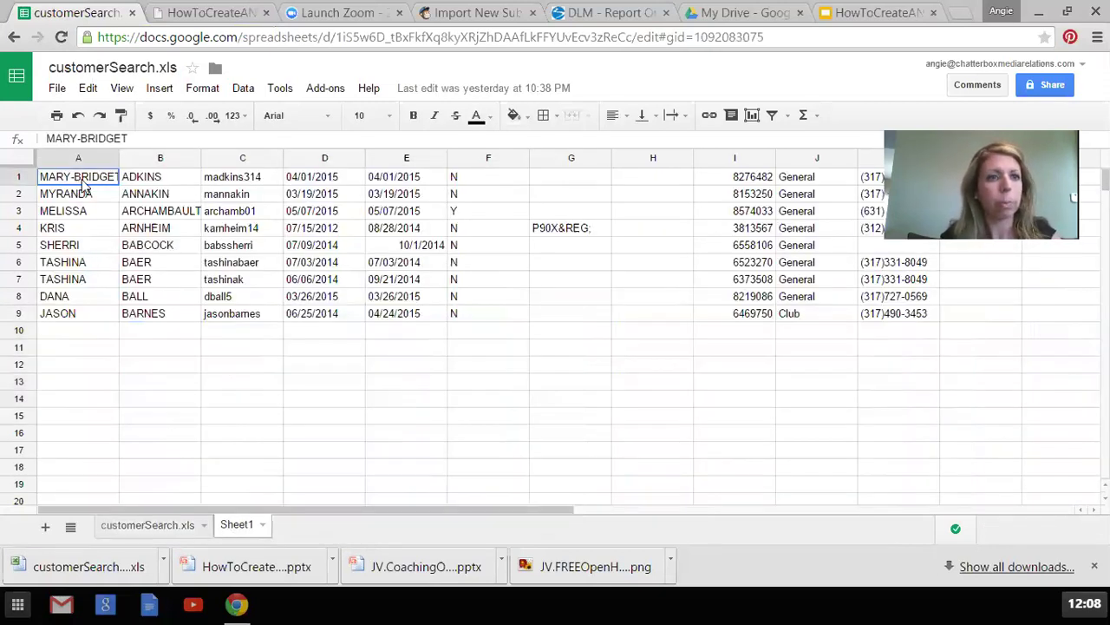
- Select and copy the customer data in range B1:E9 of Sheet1
click(84, 185)
key(Up)
key(Right)
key(shift+Down)
key(shift+Down)
key(shift+Down)
key(shift+Down)
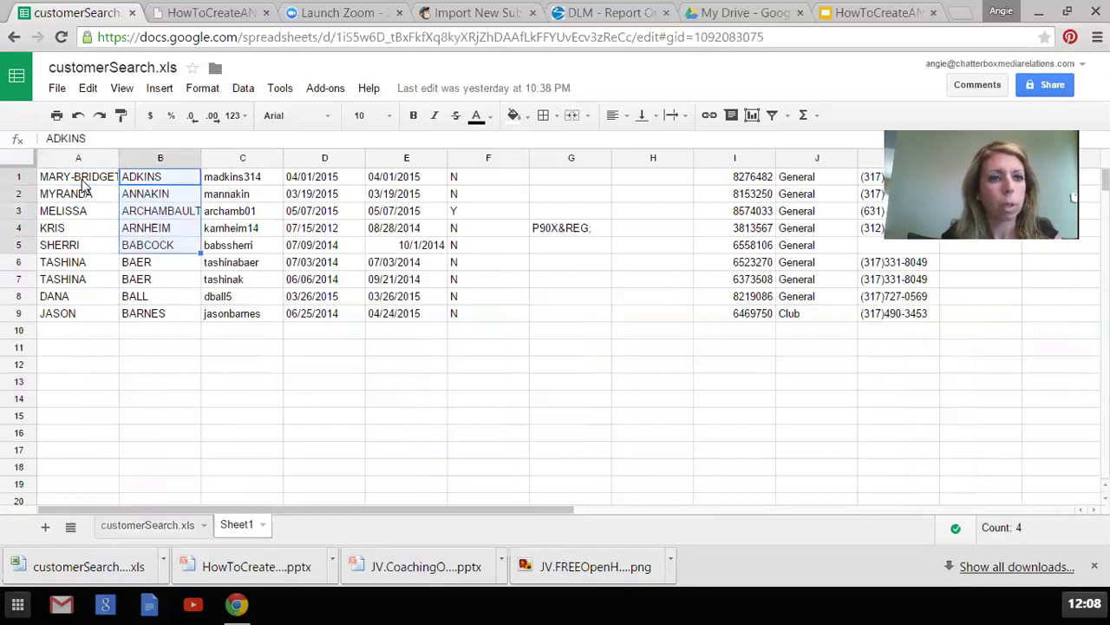
key(shift+Down)
key(shift+Down)
key(shift+Down)
key(shift+Down)
key(shift+Right)
key(shift+Right)
key(shift+Right)
key(shift+Right)
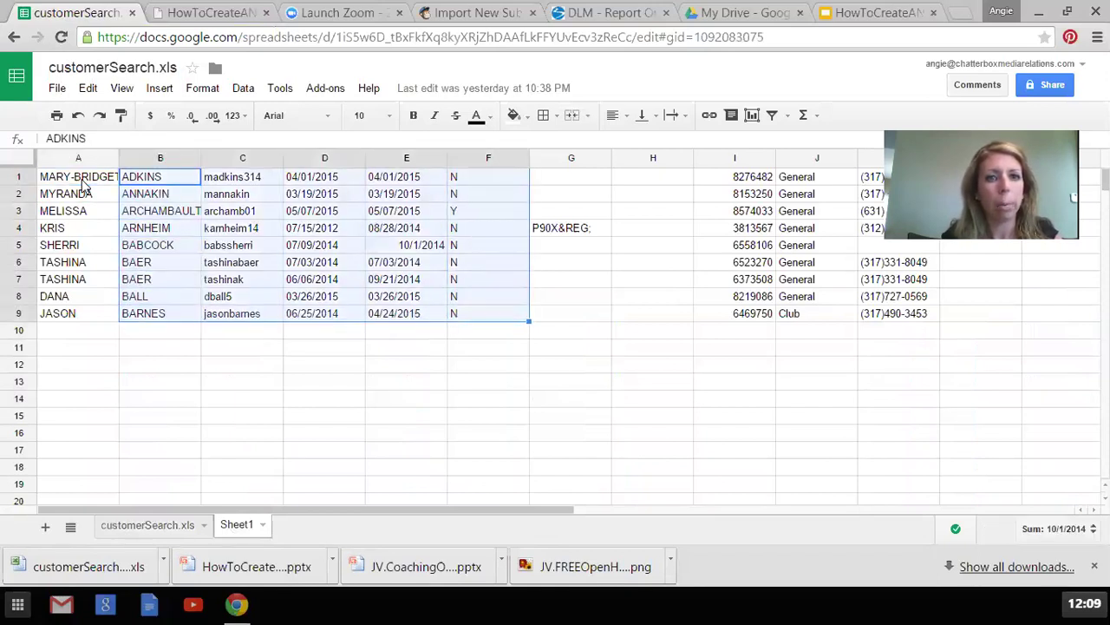
key(shift+Left)
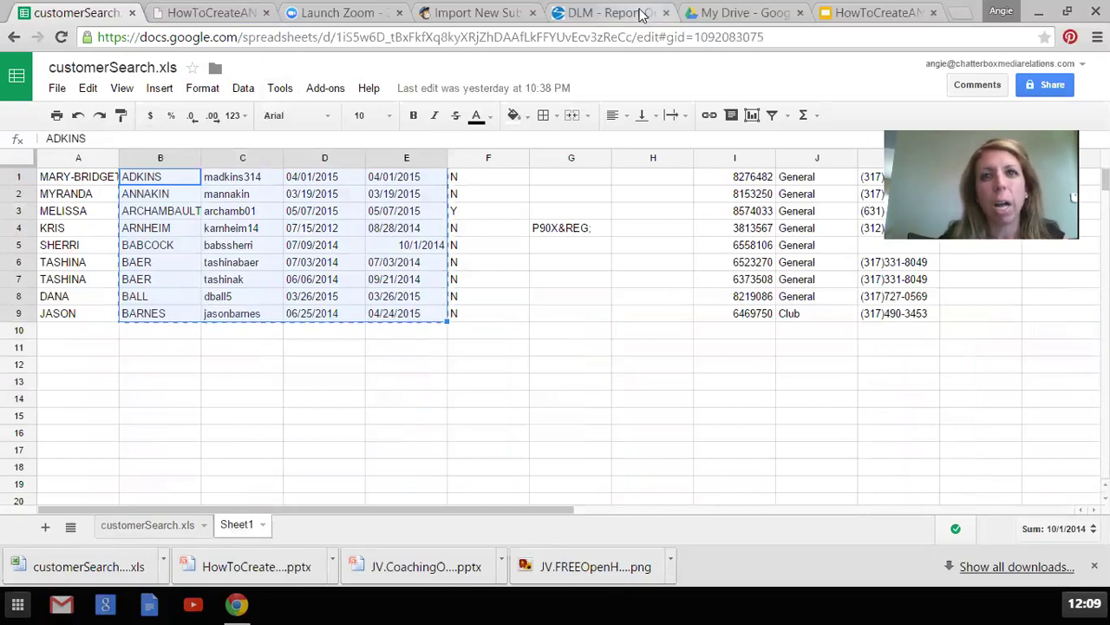
- Switch back to MailChimp and paste the copied customer rows into the Copy/Paste from Excel import box
click(486, 12)
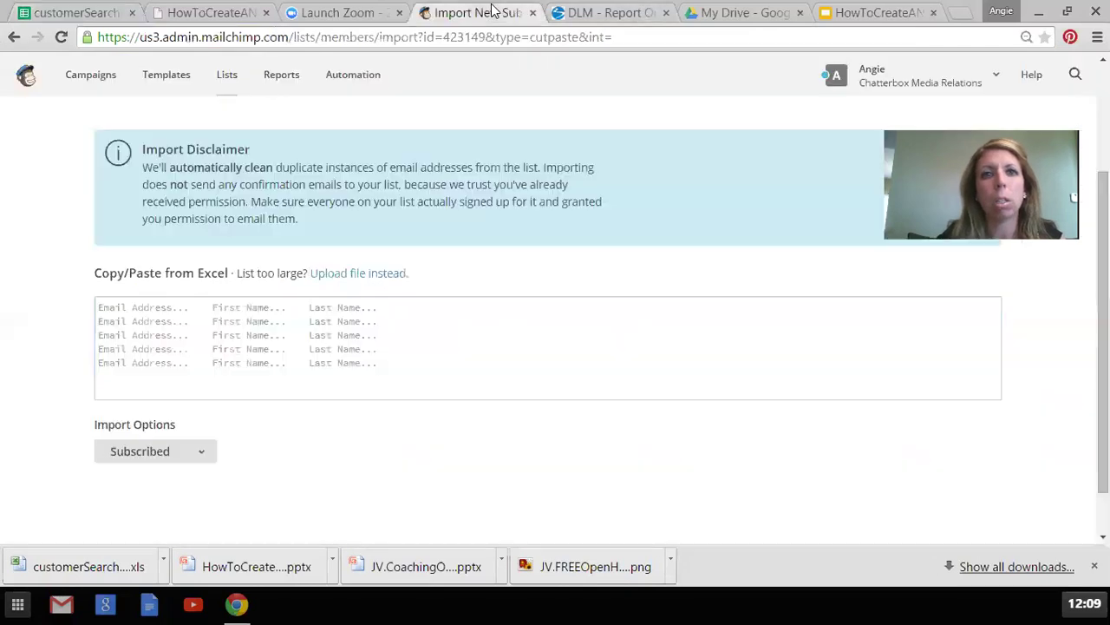
click(238, 322)
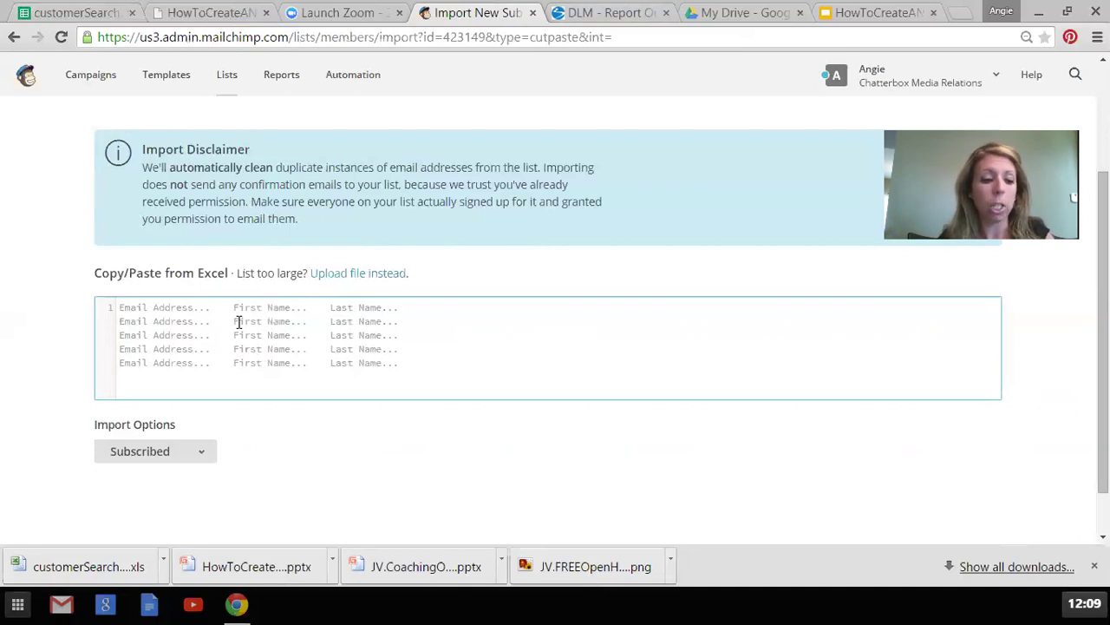
key(ctrl+v)
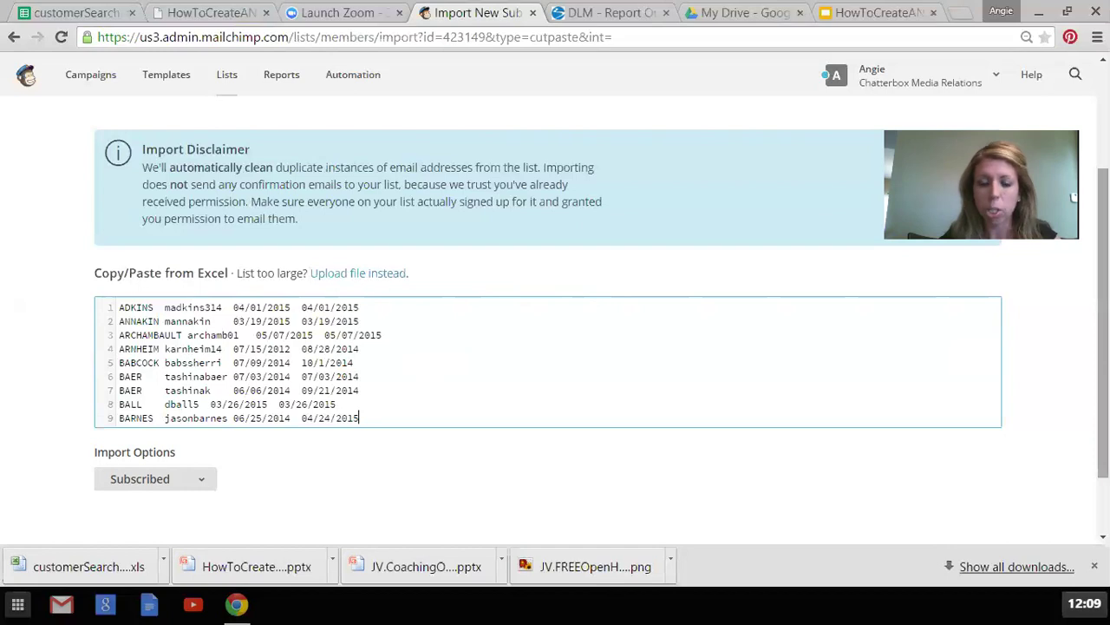
- Submit the pasted customer rows for import and match the surname column to Last Name
scroll(1101, 330, down, 1)
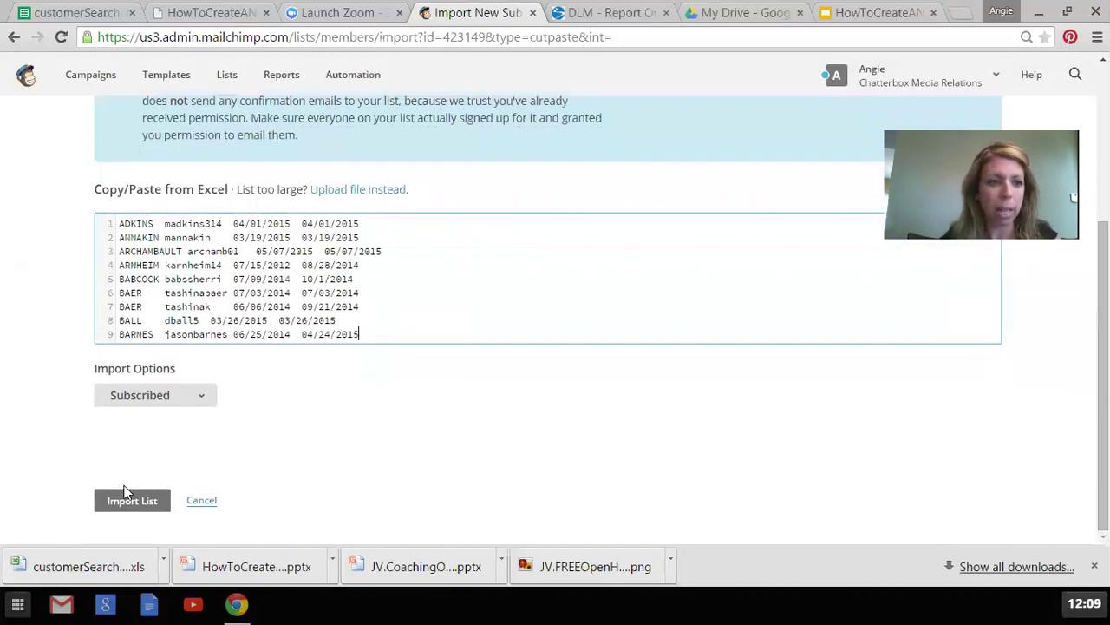
click(127, 510)
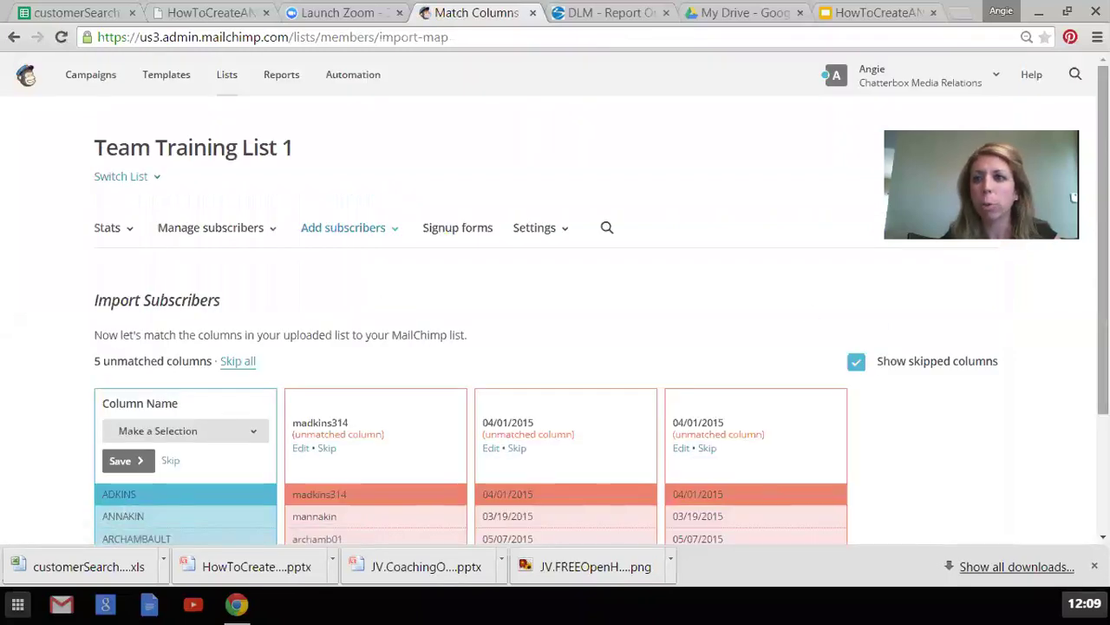
drag(1103, 243, 1104, 357)
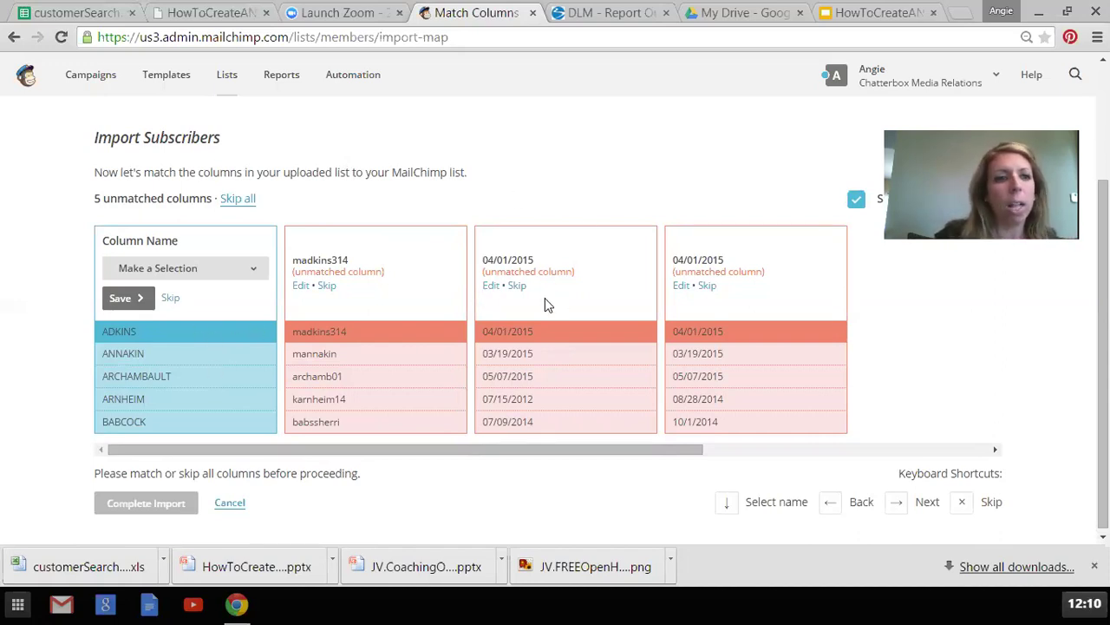
click(183, 275)
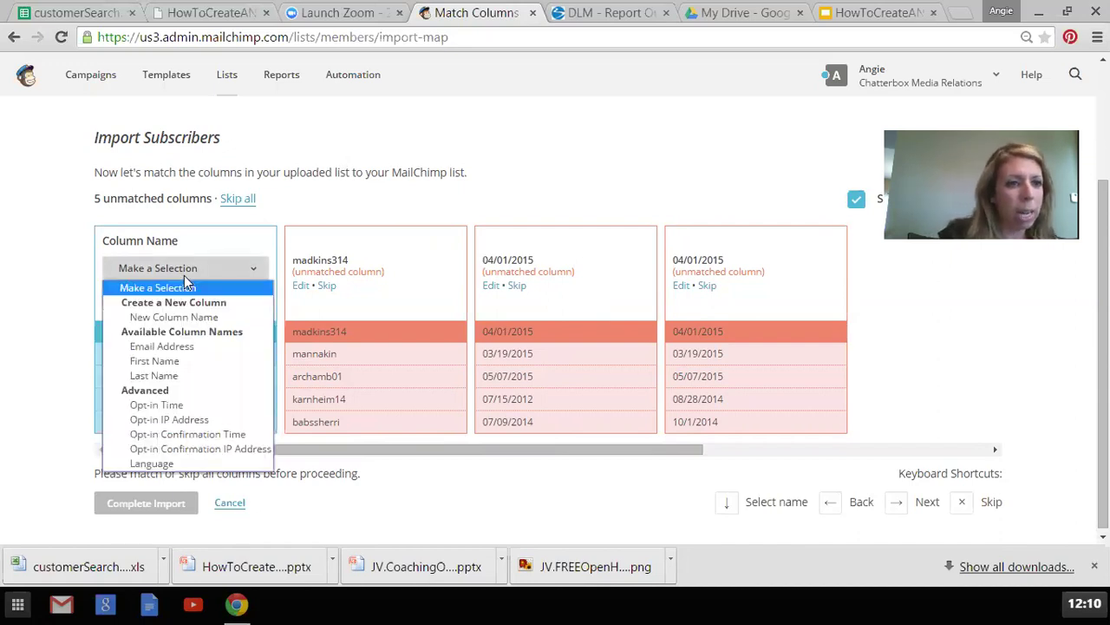
click(173, 375)
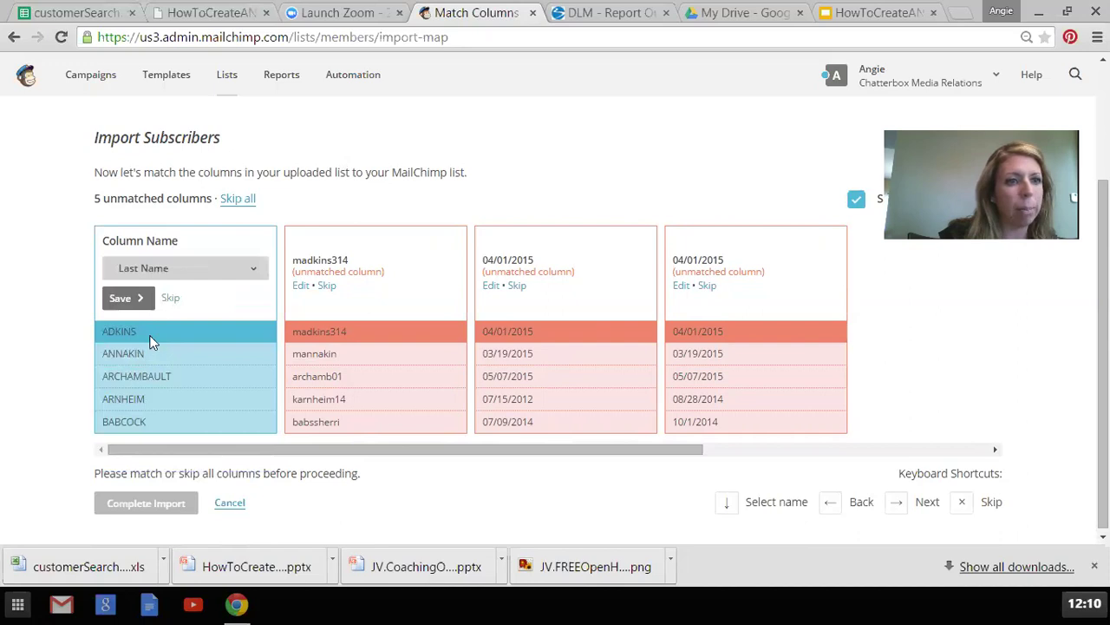
click(126, 298)
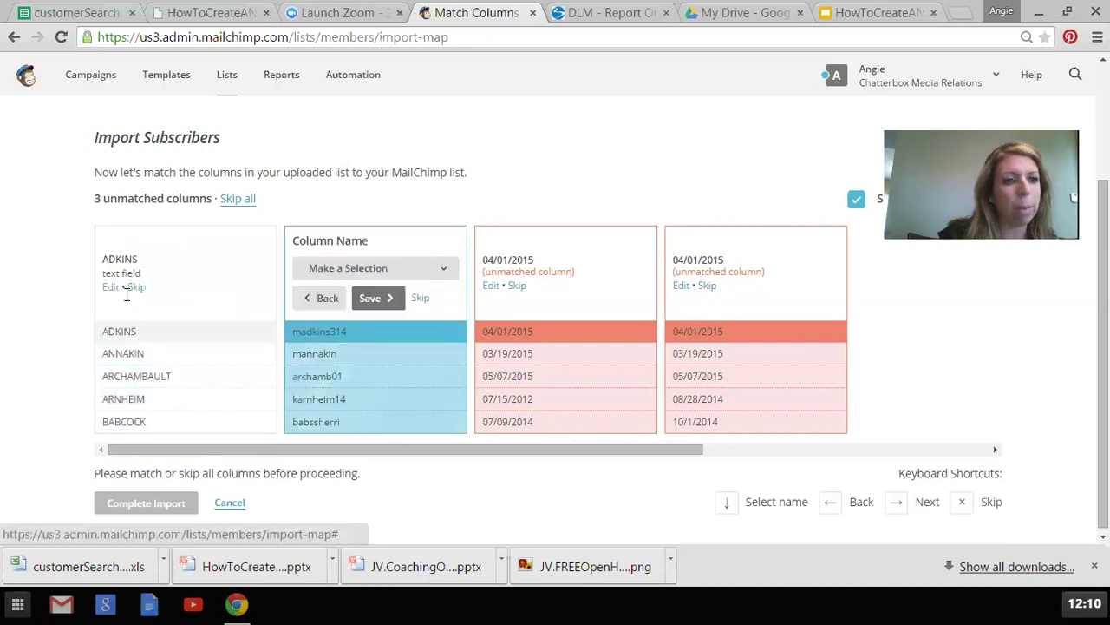
- Match the screen-name column to a new text column named Username
click(424, 271)
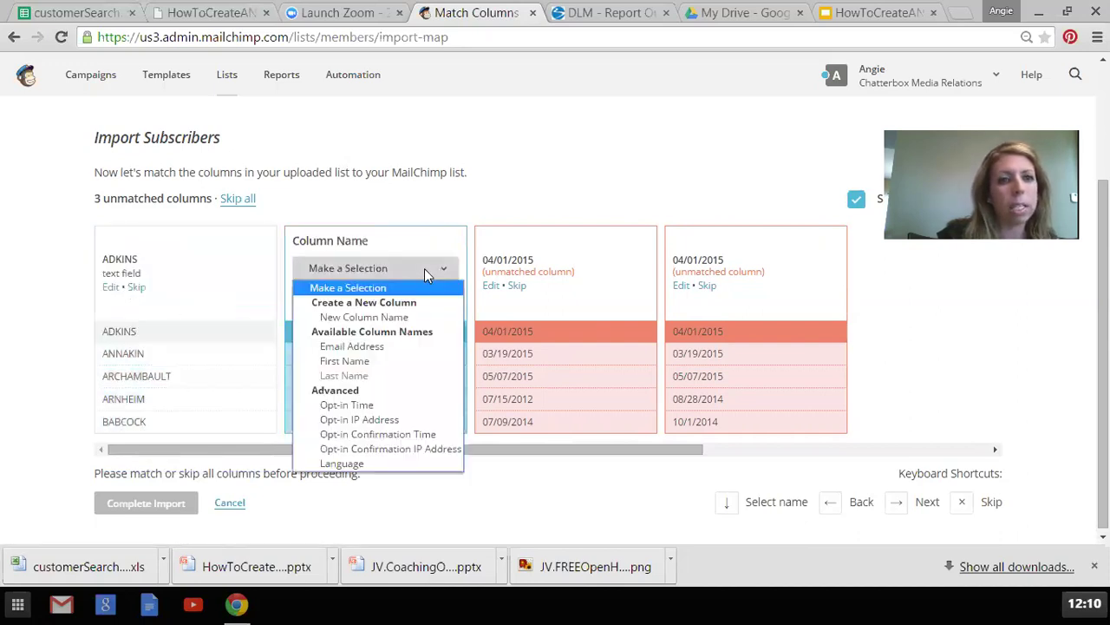
click(402, 319)
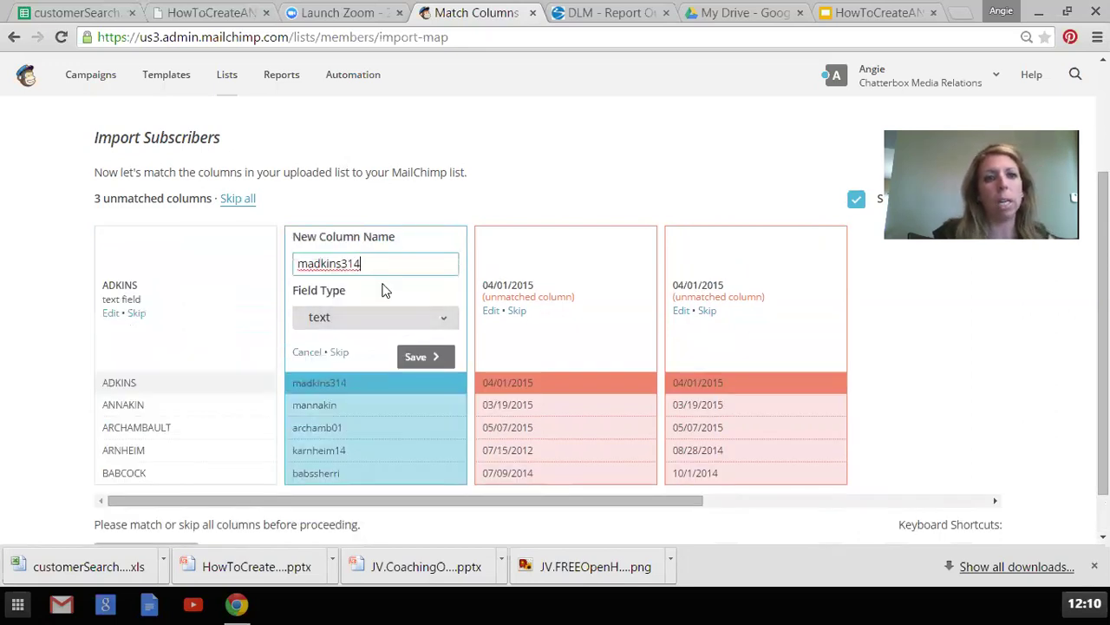
text(Username)
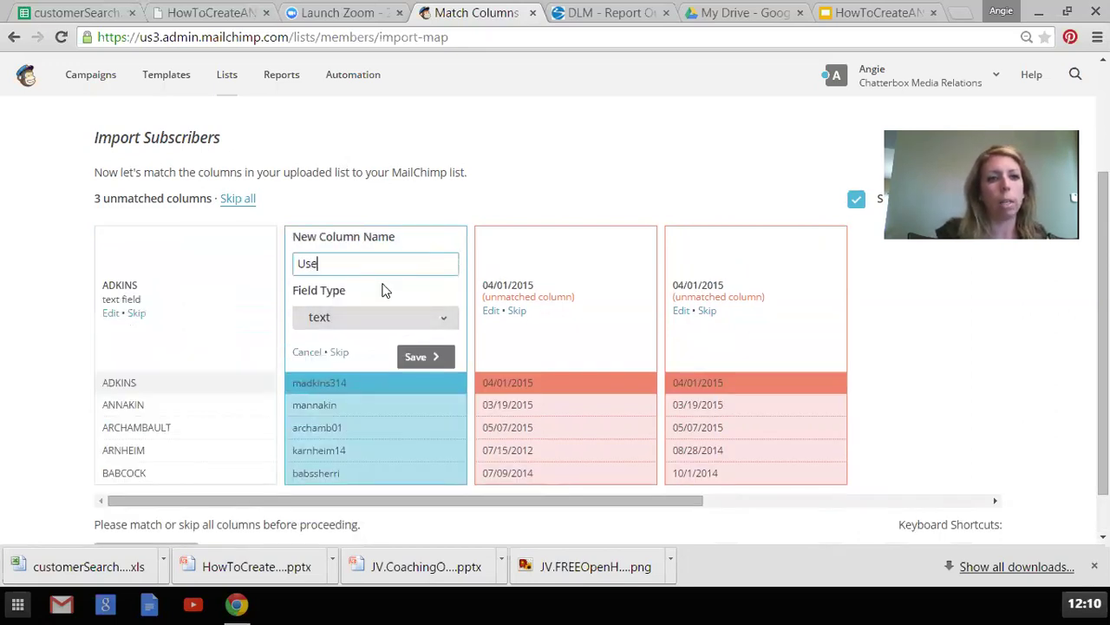
click(418, 355)
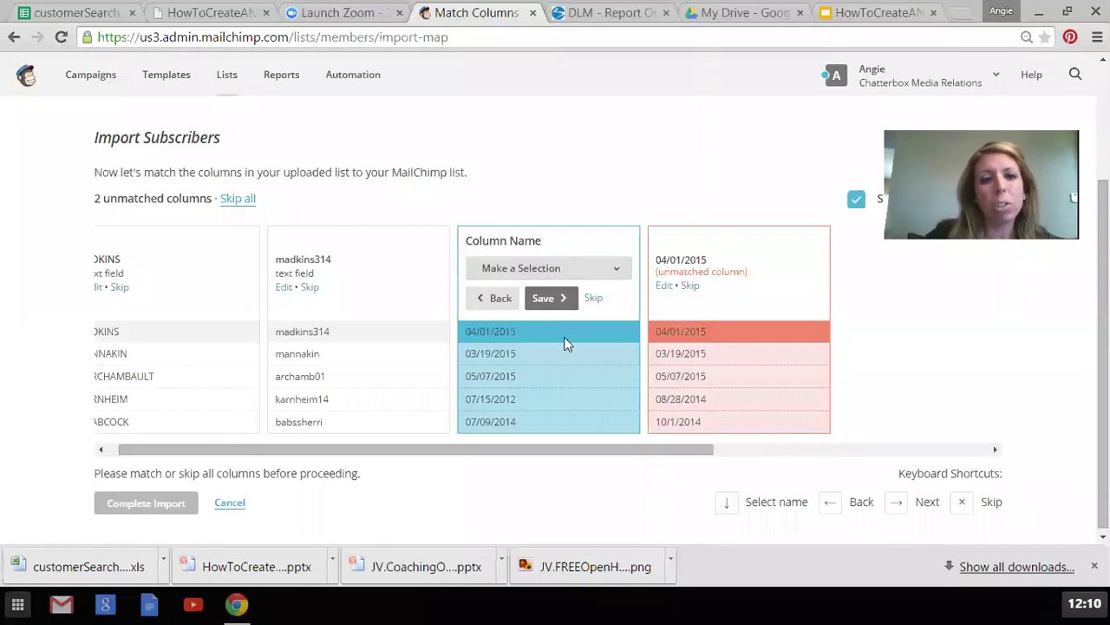
- Skip both date columns and try to complete the import
click(594, 298)
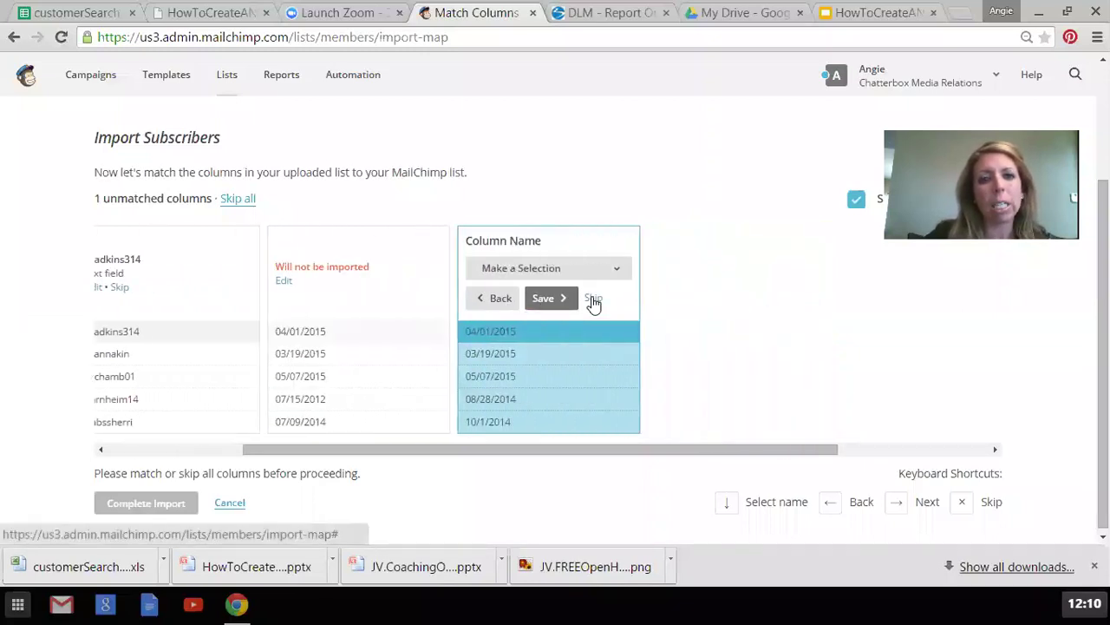
click(593, 299)
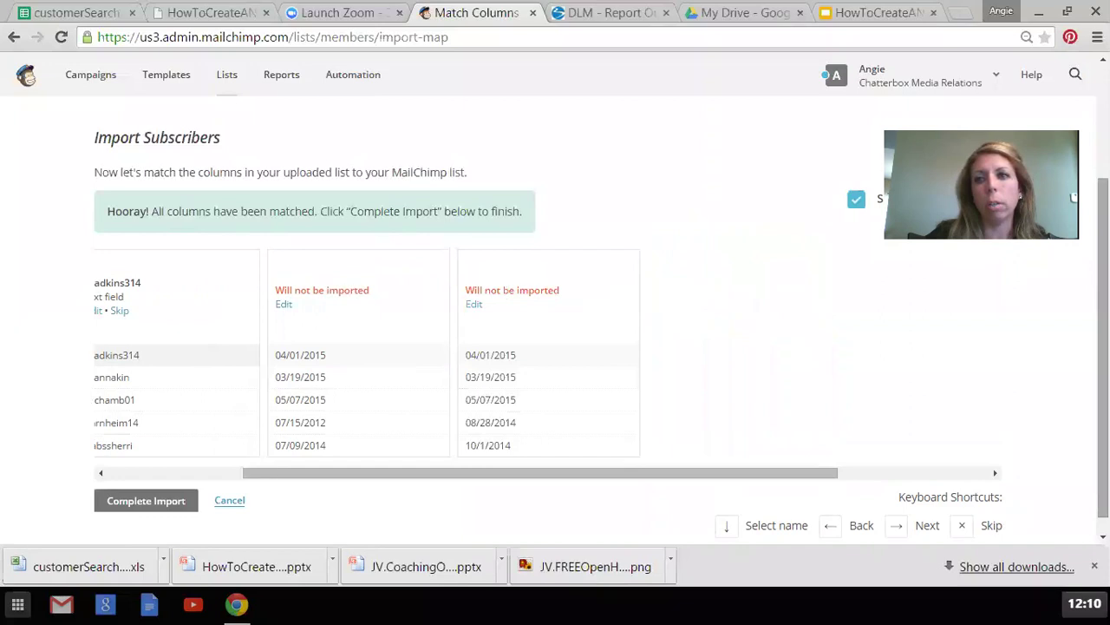
scroll(602, 324, down, 1)
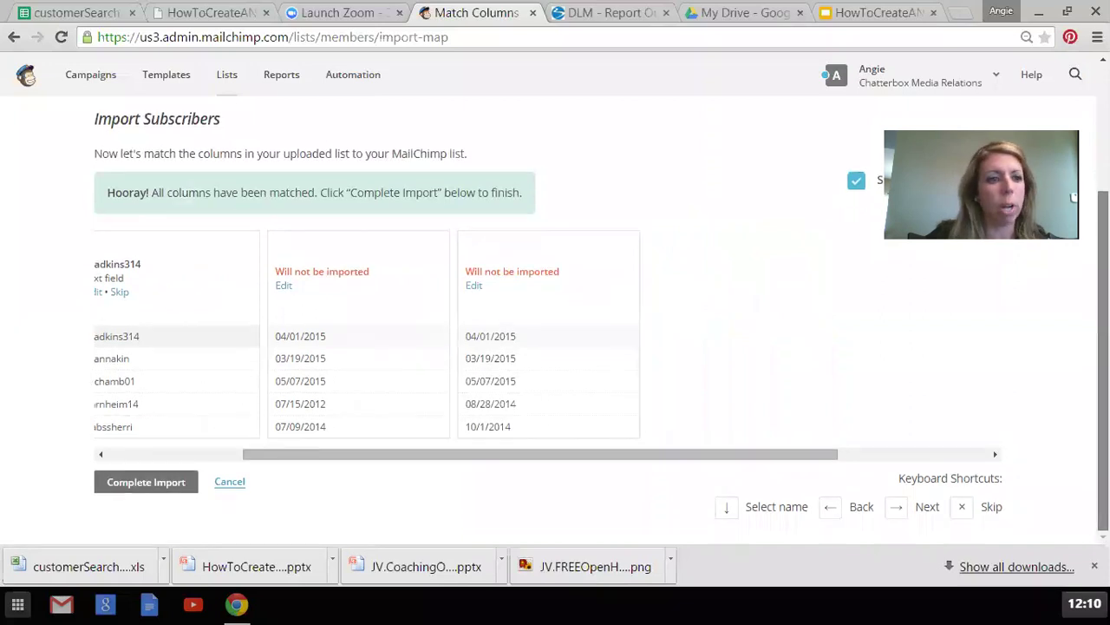
click(133, 485)
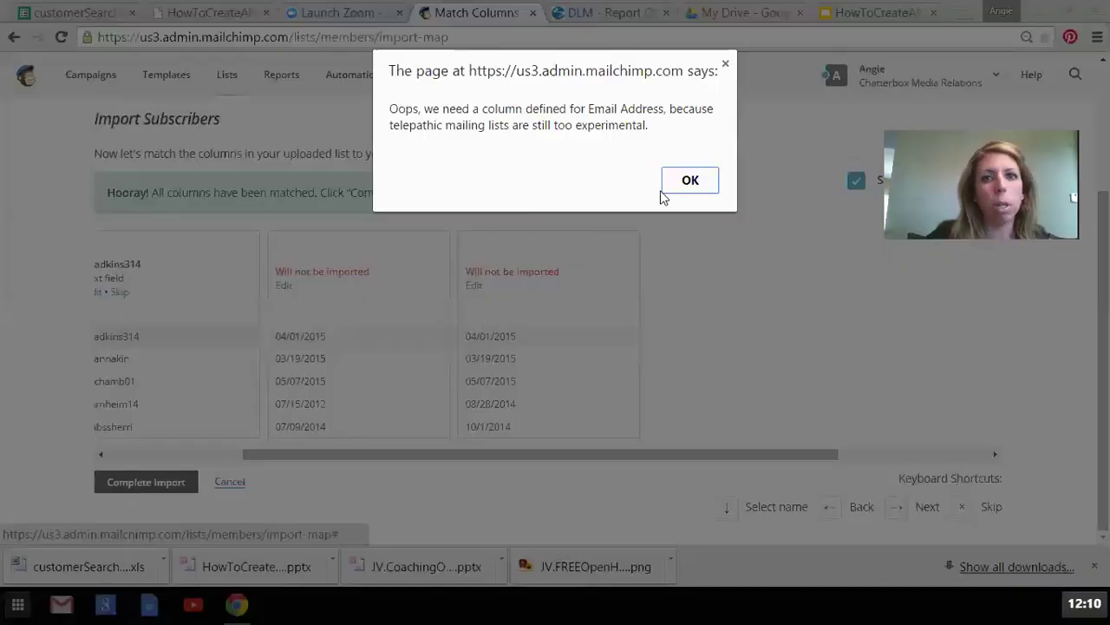
click(685, 180)
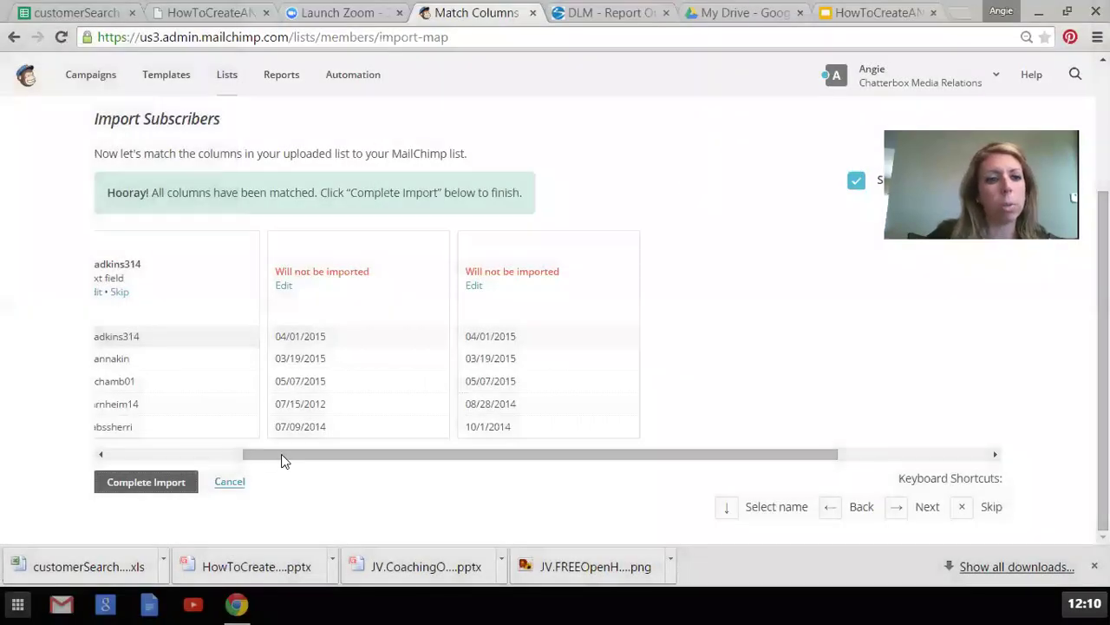
- Rematch the screen-name column to Email Address, leaving the date columns skipped, and complete the import
drag(281, 454, 96, 463)
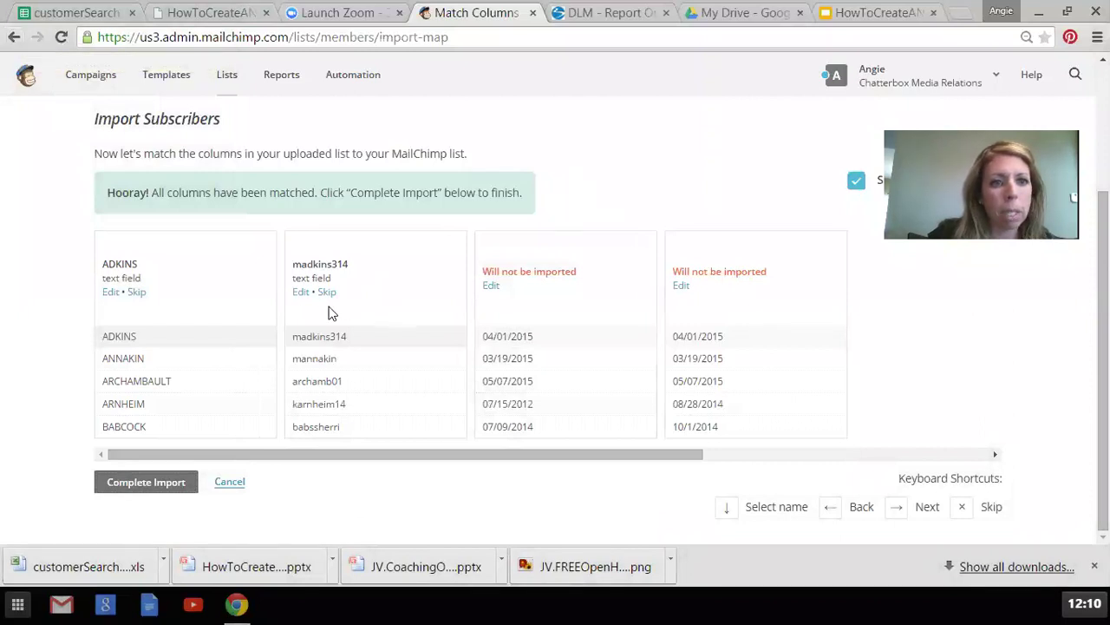
click(303, 294)
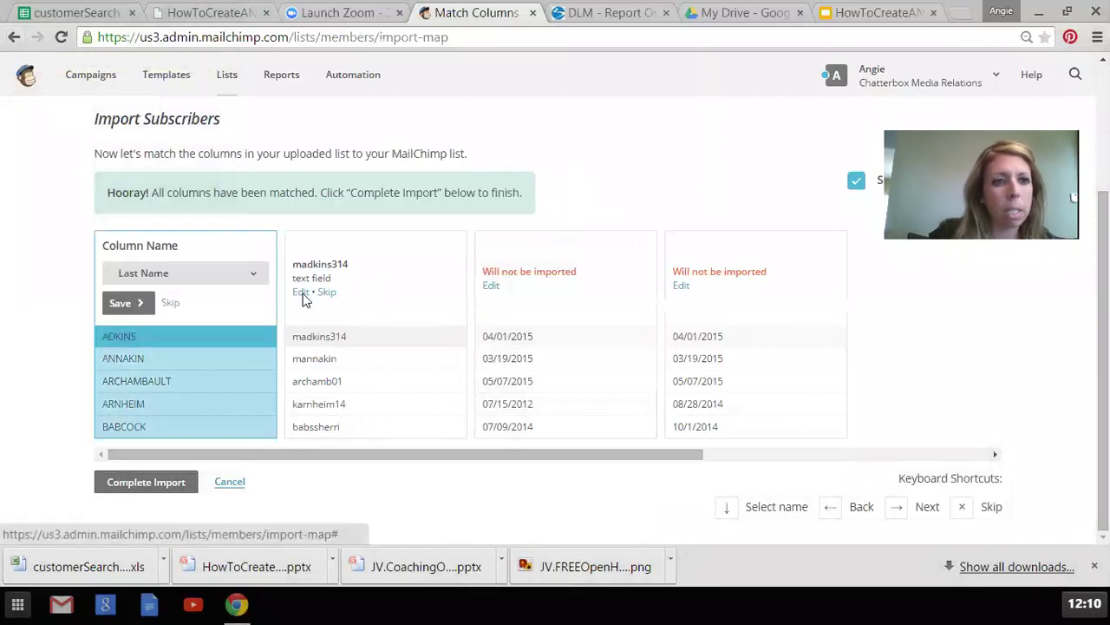
click(301, 294)
click(326, 277)
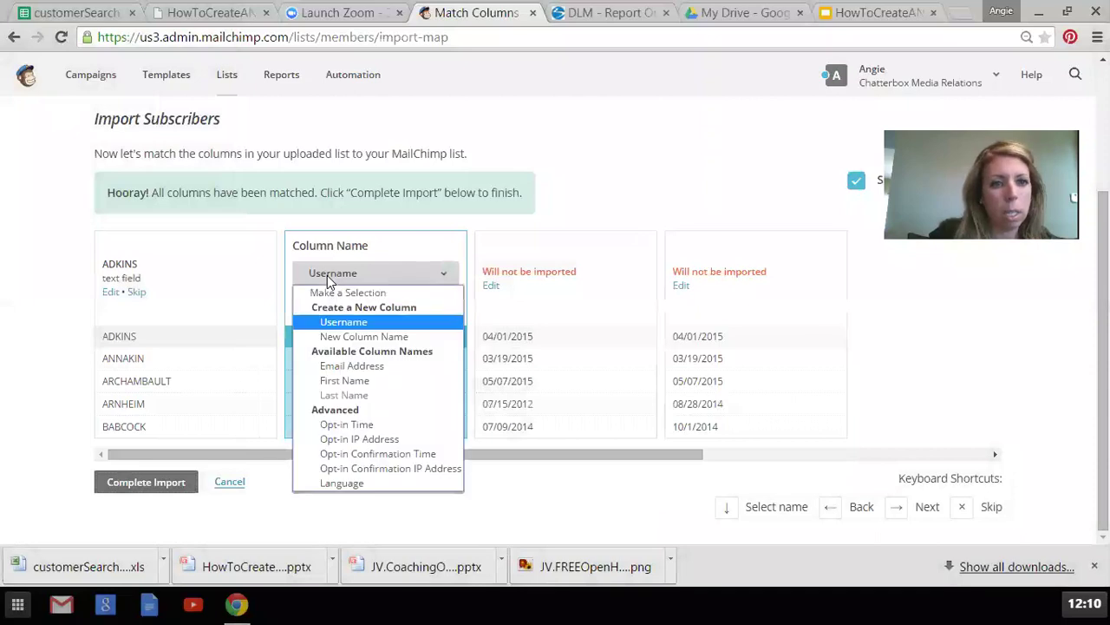
click(343, 368)
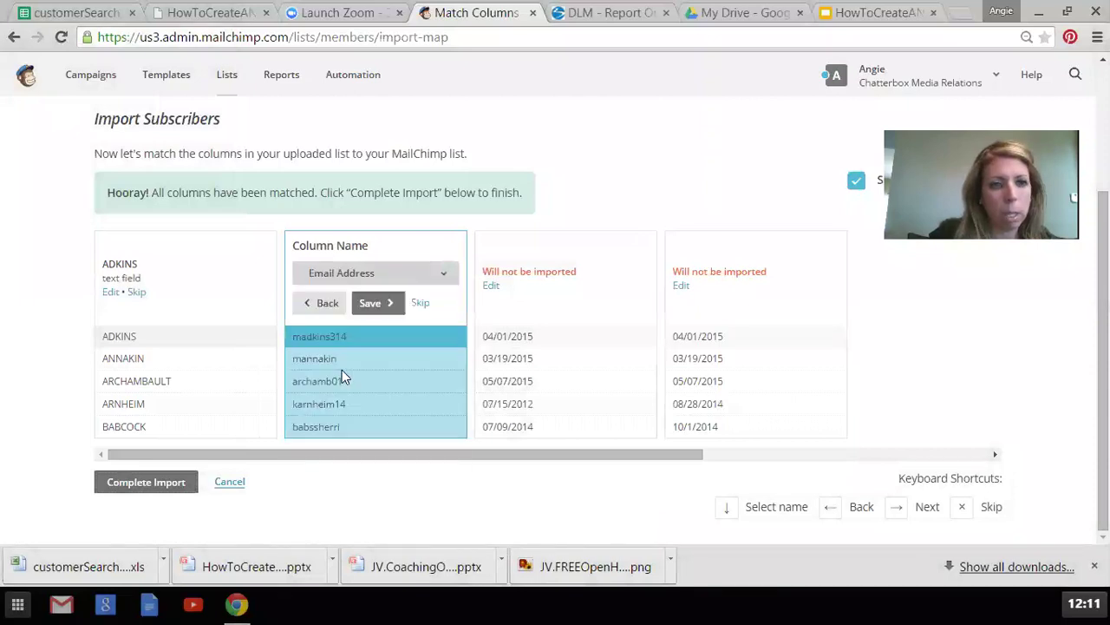
click(374, 308)
click(593, 304)
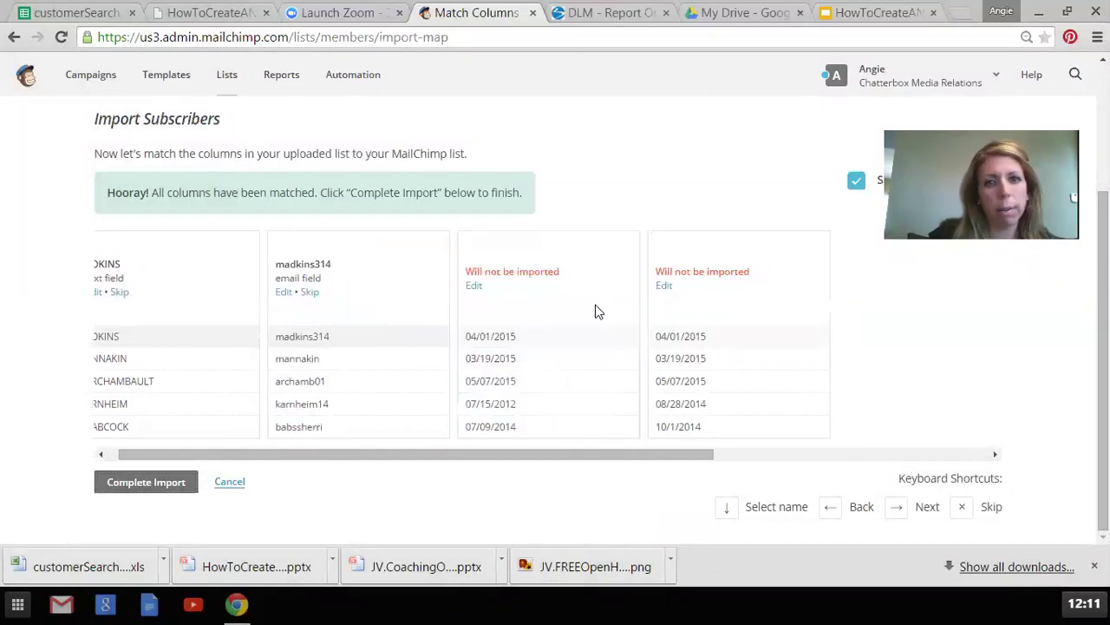
click(136, 493)
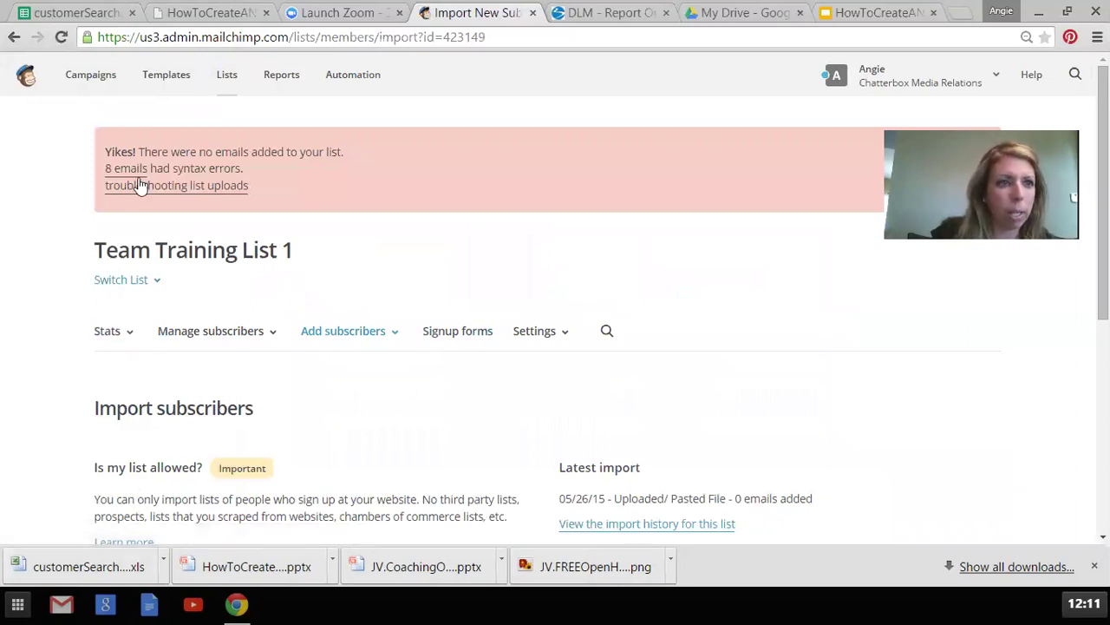
- Start a new subscriber import for Team Training List 1, and switch to the customerSearch.xls sheet of the spreadsheet in Google Sheets
click(343, 344)
click(338, 403)
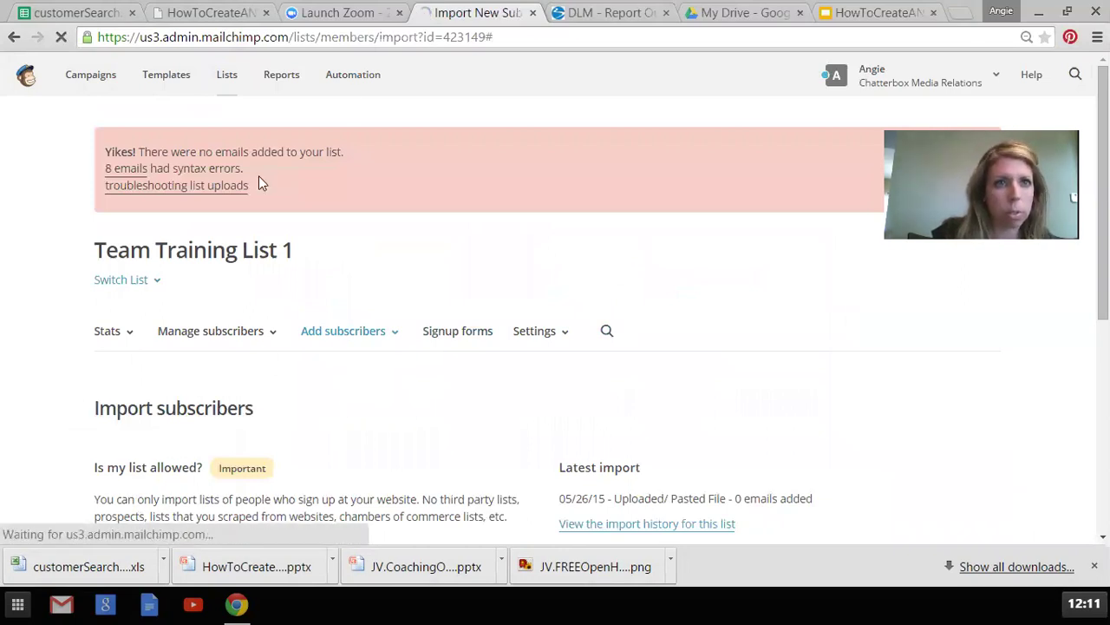
click(98, 16)
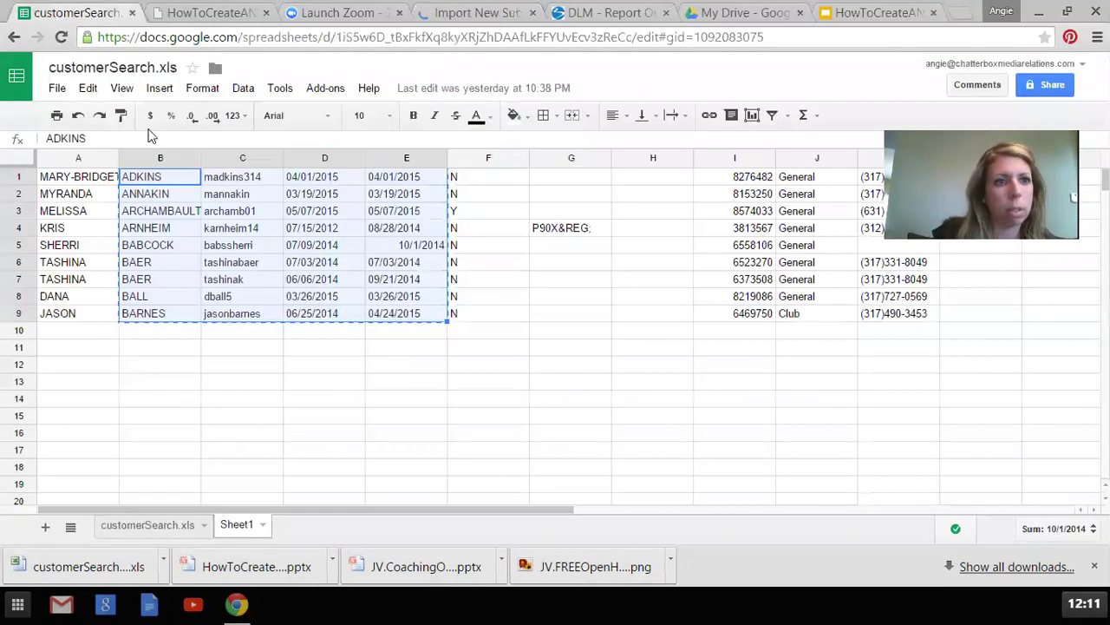
click(155, 211)
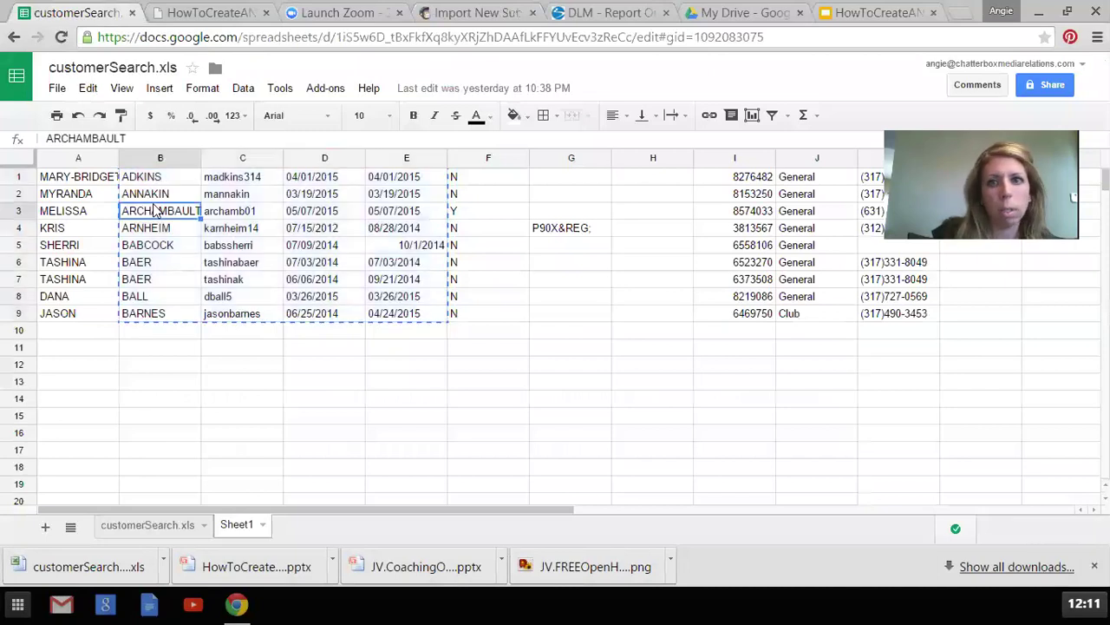
click(177, 527)
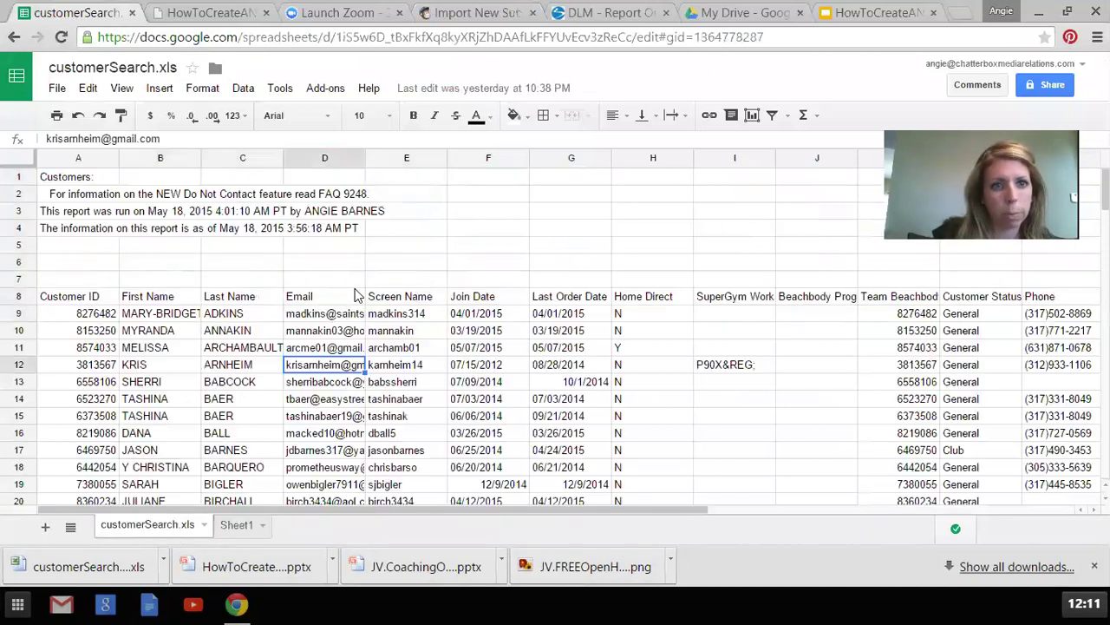
- Select and copy range C9:F13, covering the Last Name, Email, Screen Name and Join Date of the first five customers
click(233, 330)
drag(230, 313, 230, 328)
key(shift+Down)
key(shift+Down)
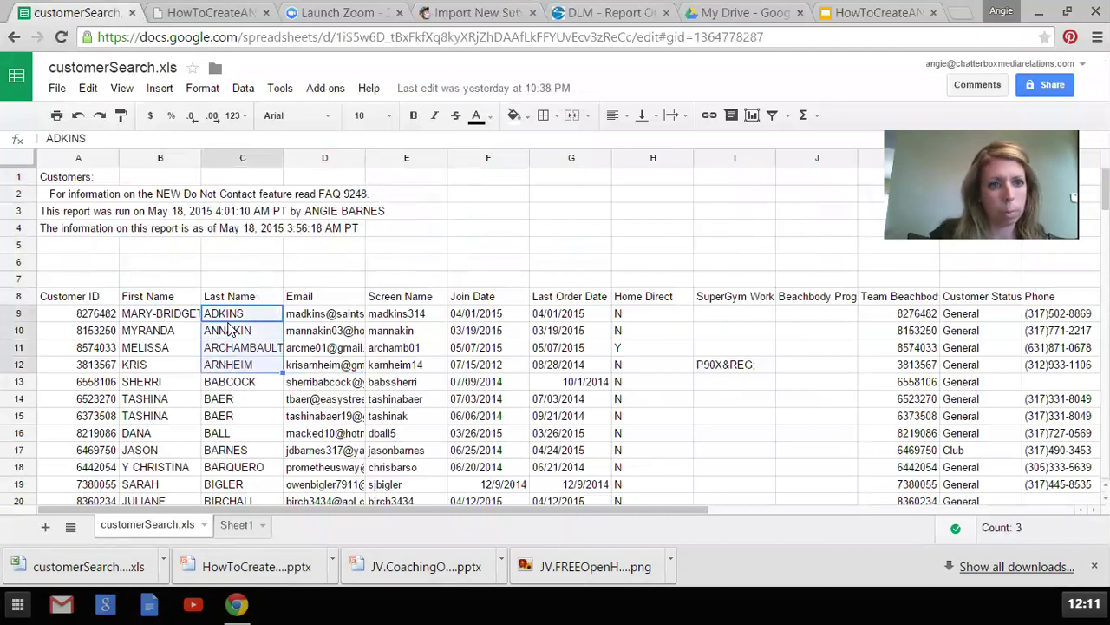
key(shift+Down)
key(shift+Right)
key(shift+Right)
key(shift+Right)
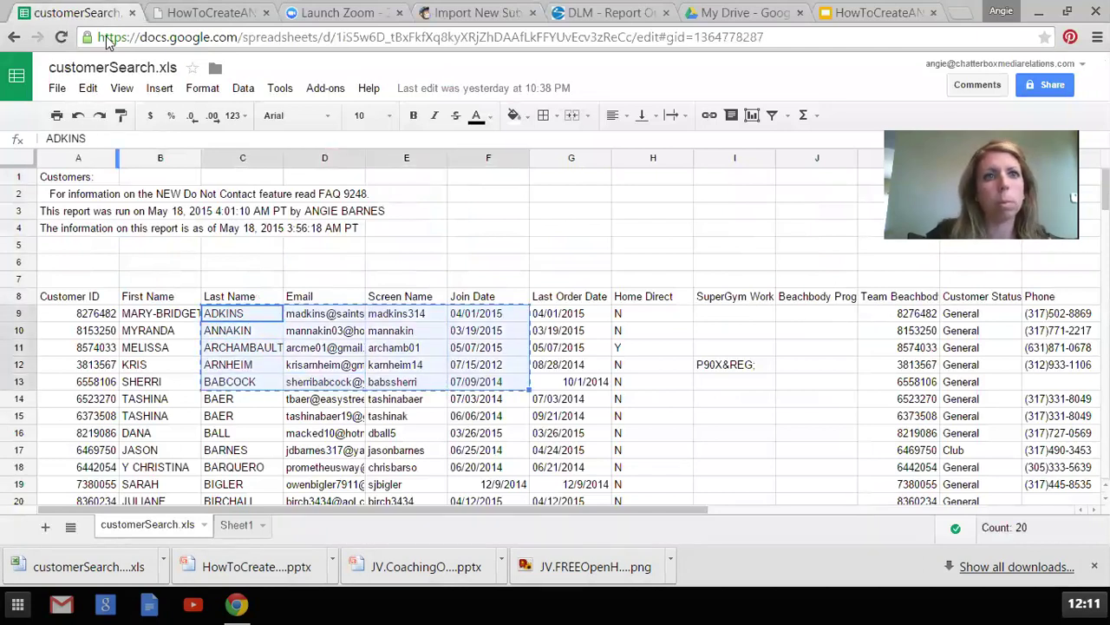
- Switch back to MailChimp, choose Copy/Paste from Excel as the import source and paste the copied customer rows
click(444, 14)
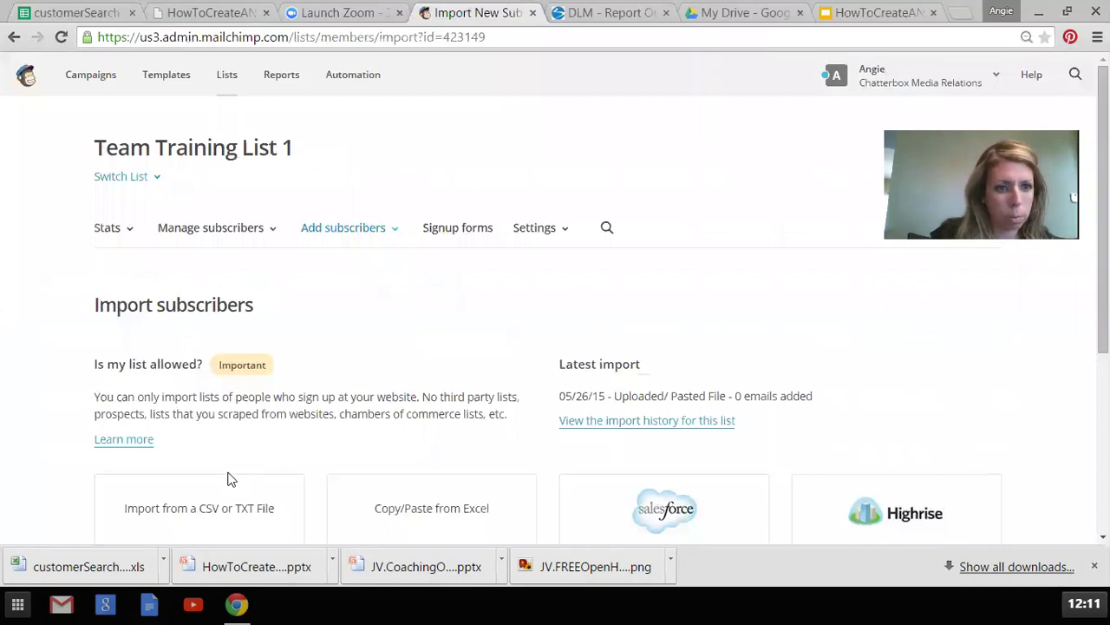
click(405, 506)
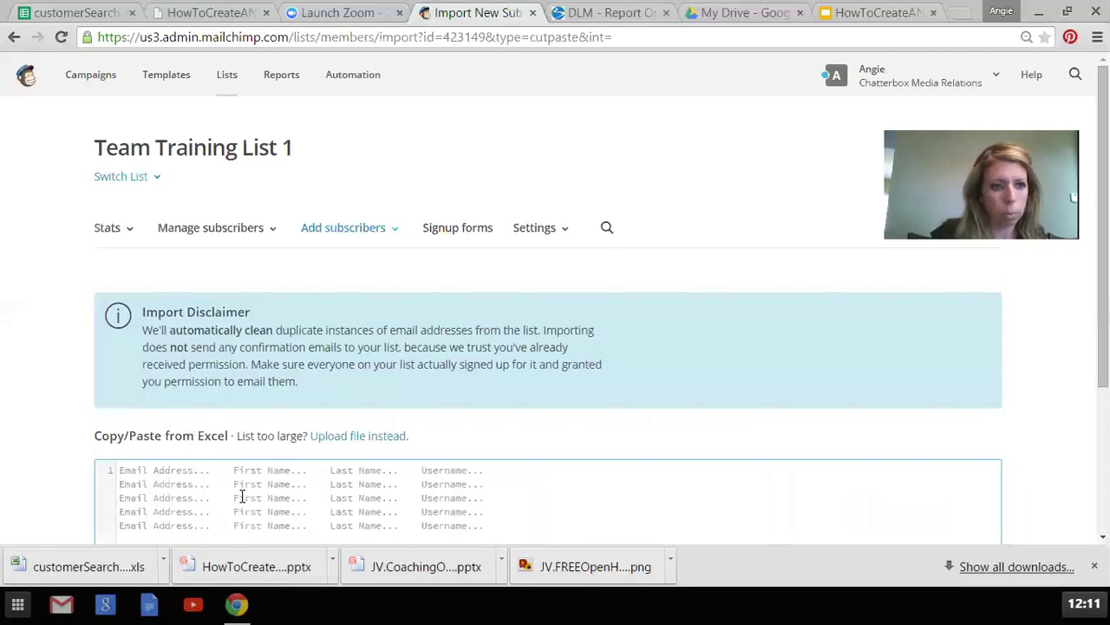
key(ctrl+v)
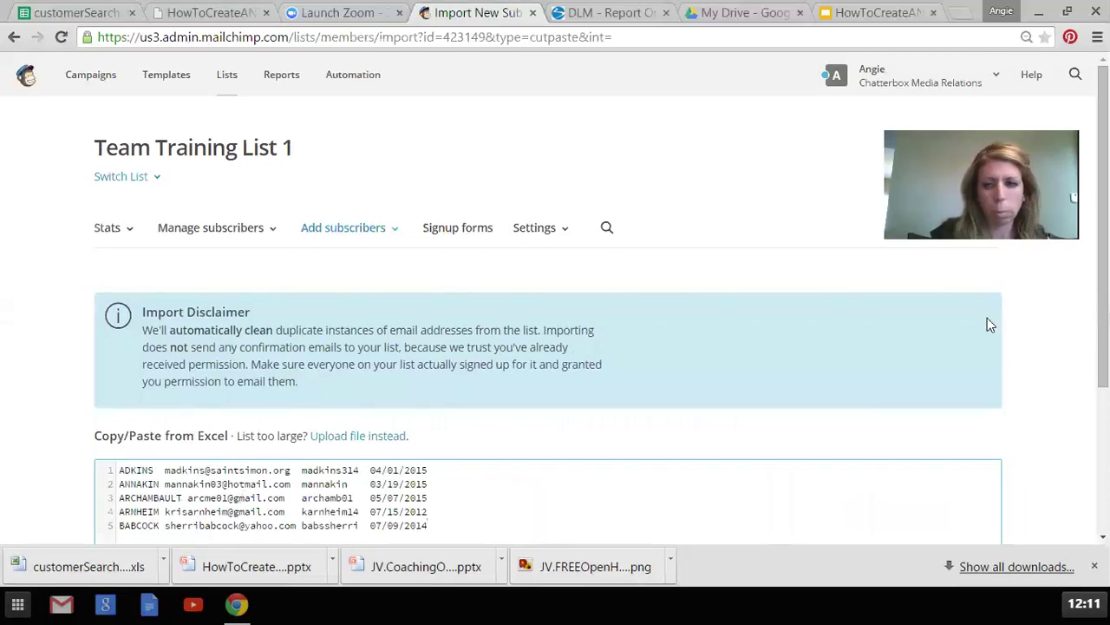
- Submit the newly pasted rows for import and match the surname column to First Name
scroll(555, 321, down, 3)
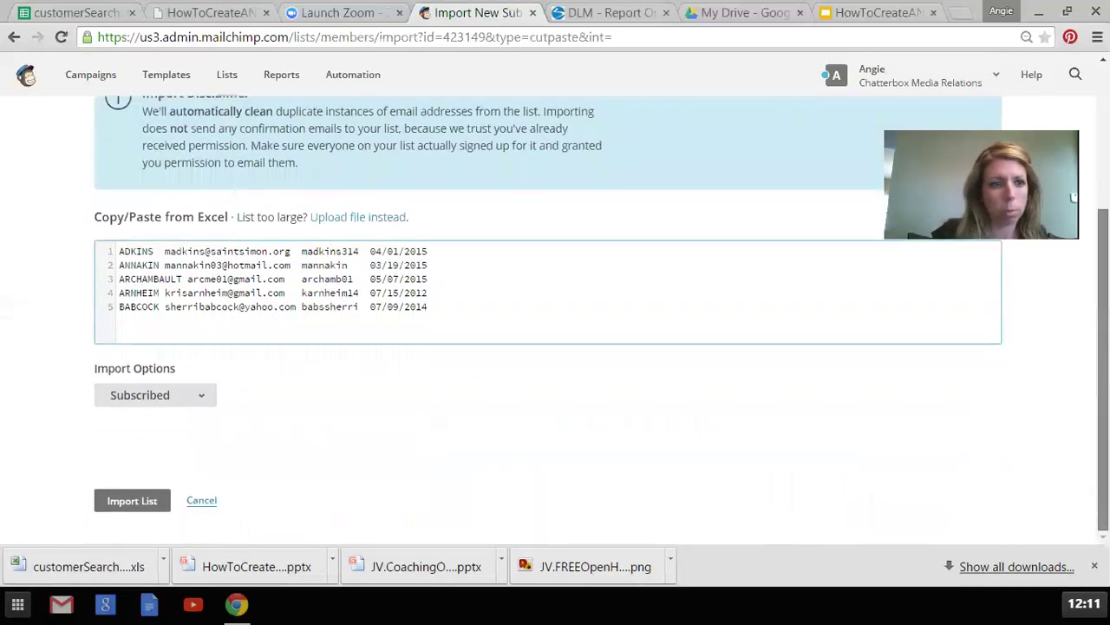
click(132, 501)
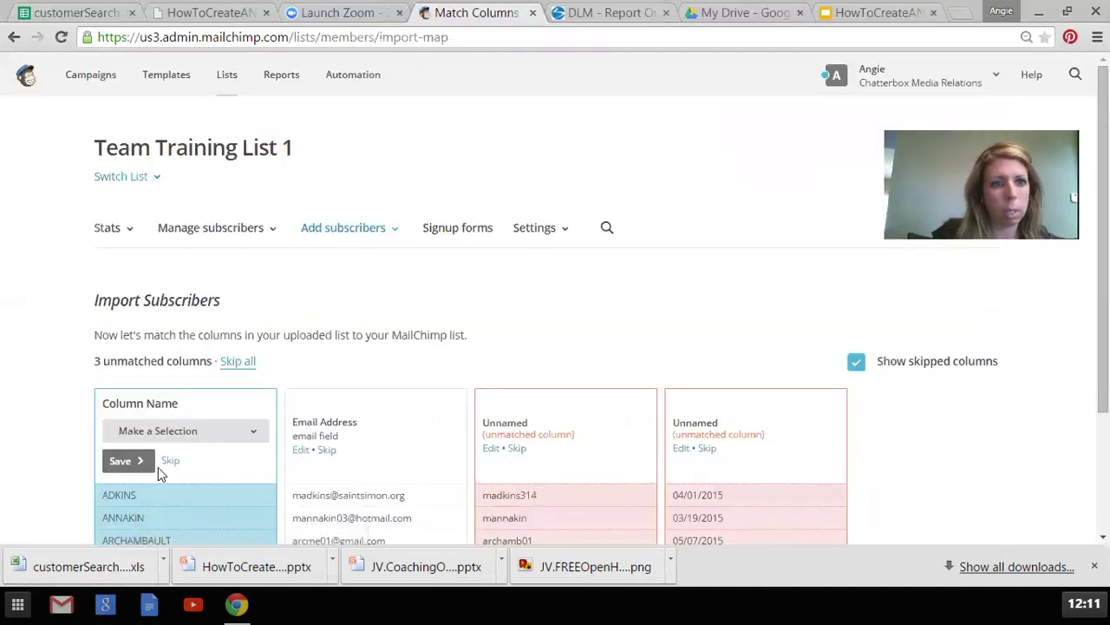
click(121, 431)
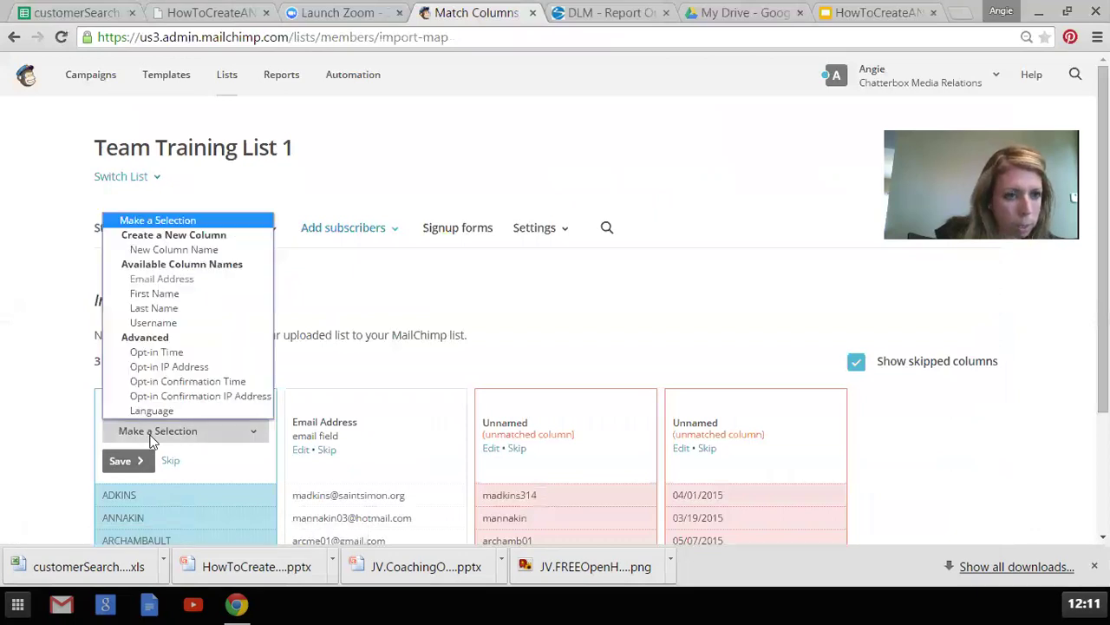
click(160, 293)
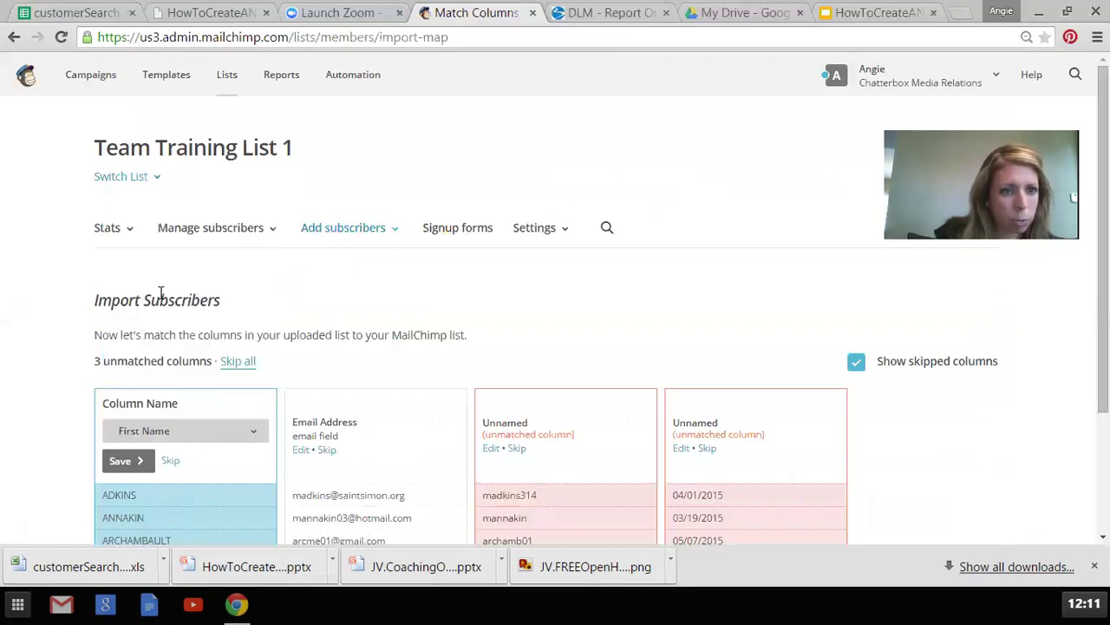
click(124, 469)
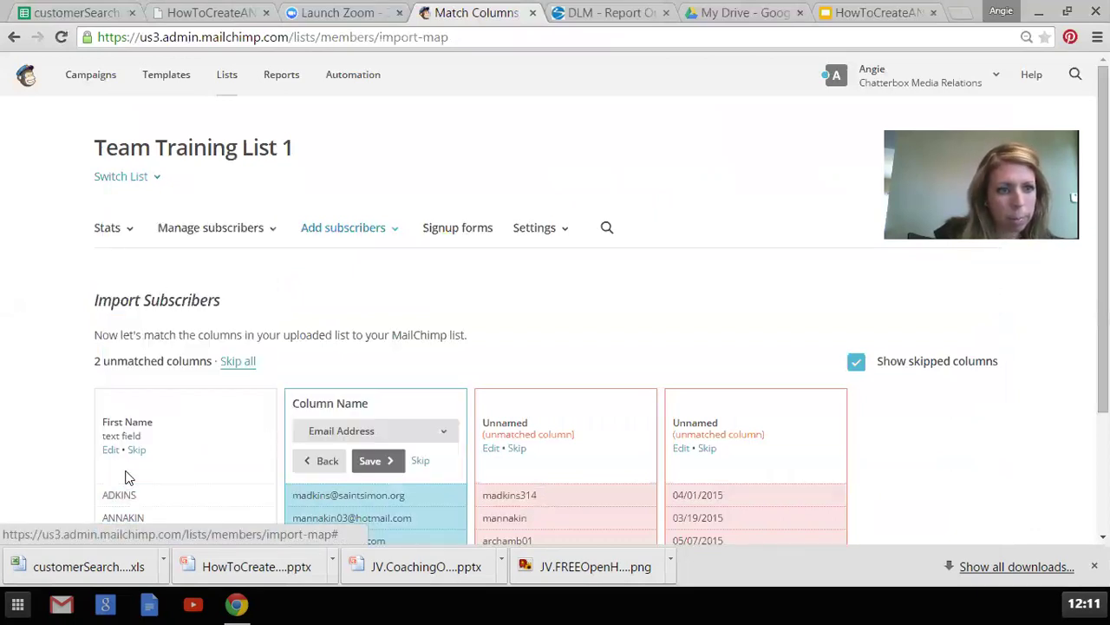
- Match the email column to Email Address, skip the screen name and join date columns, and complete the subscriber import
click(369, 461)
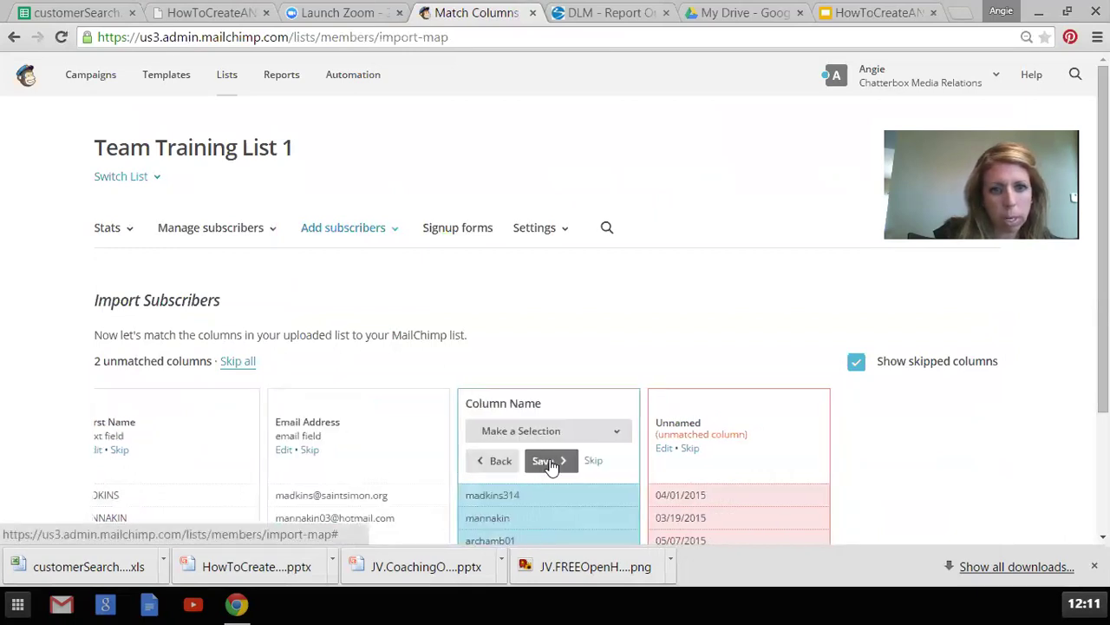
click(595, 463)
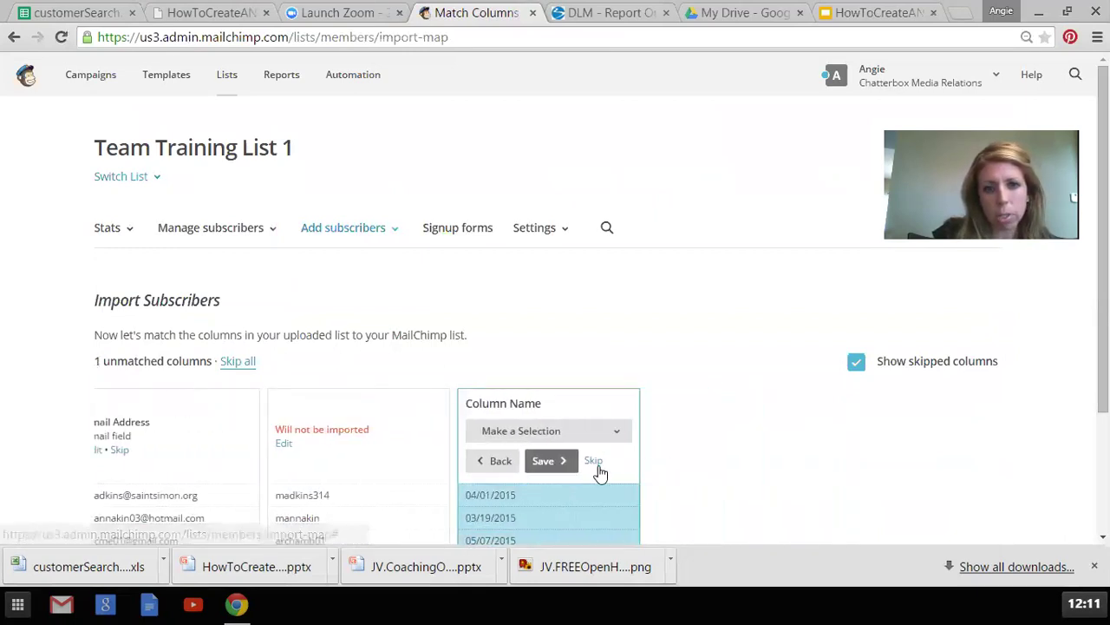
click(599, 464)
drag(1104, 278, 1103, 404)
click(177, 484)
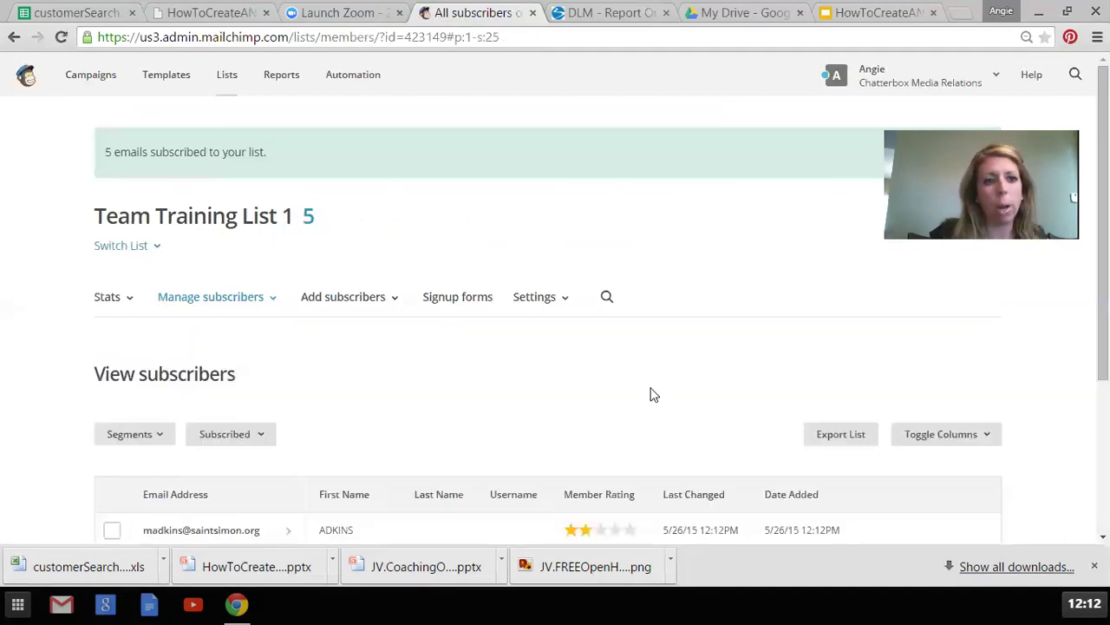
scroll(555, 347, down, 3)
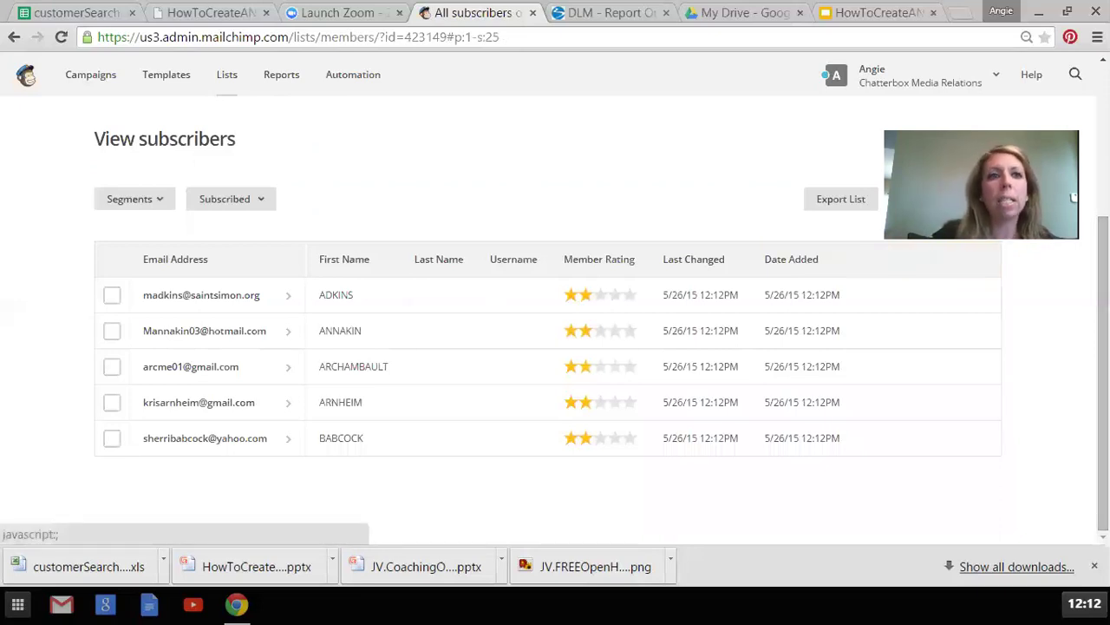
- Switch to the HowToCreateANewsletter PDF and review the slides from Import Contacts through Create a Campaign
click(198, 14)
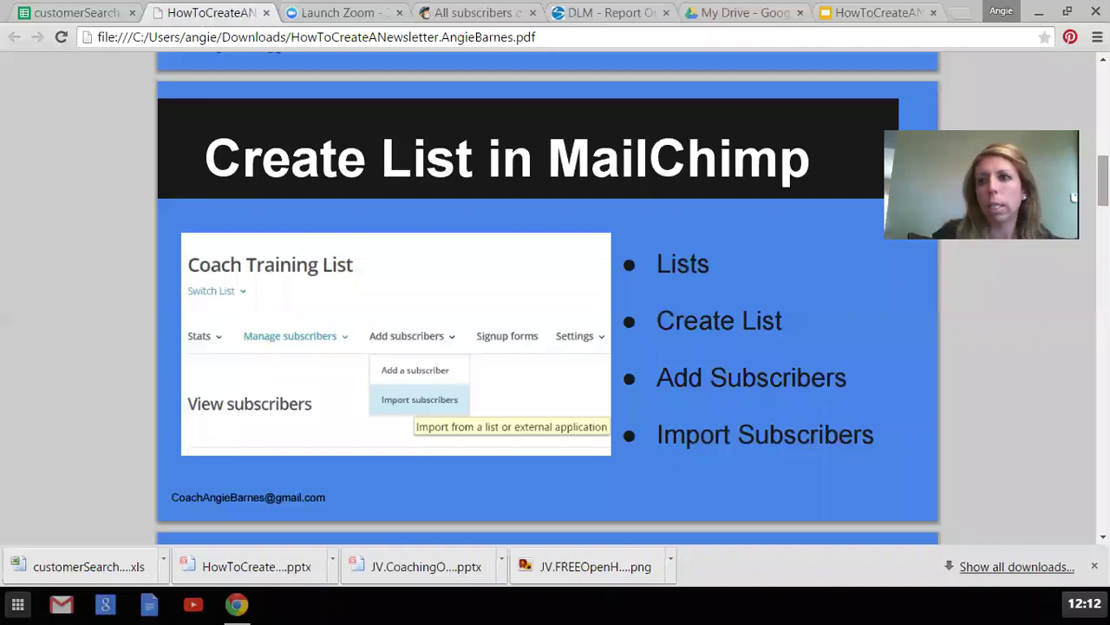
scroll(1074, 198, down, 4)
scroll(1074, 197, down, 8)
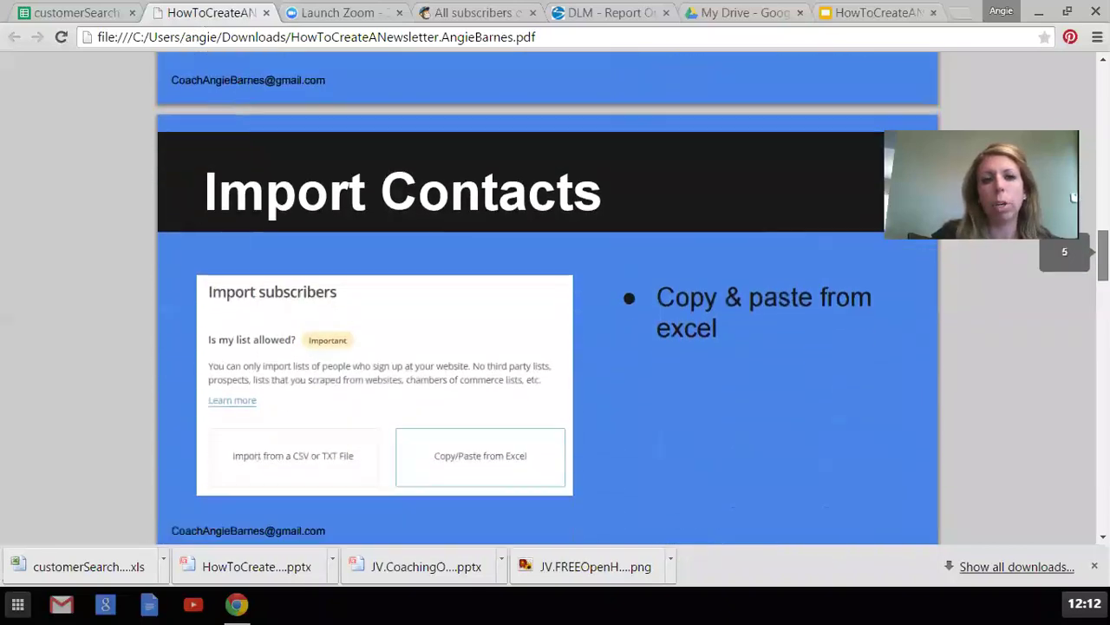
scroll(1074, 197, down, 10)
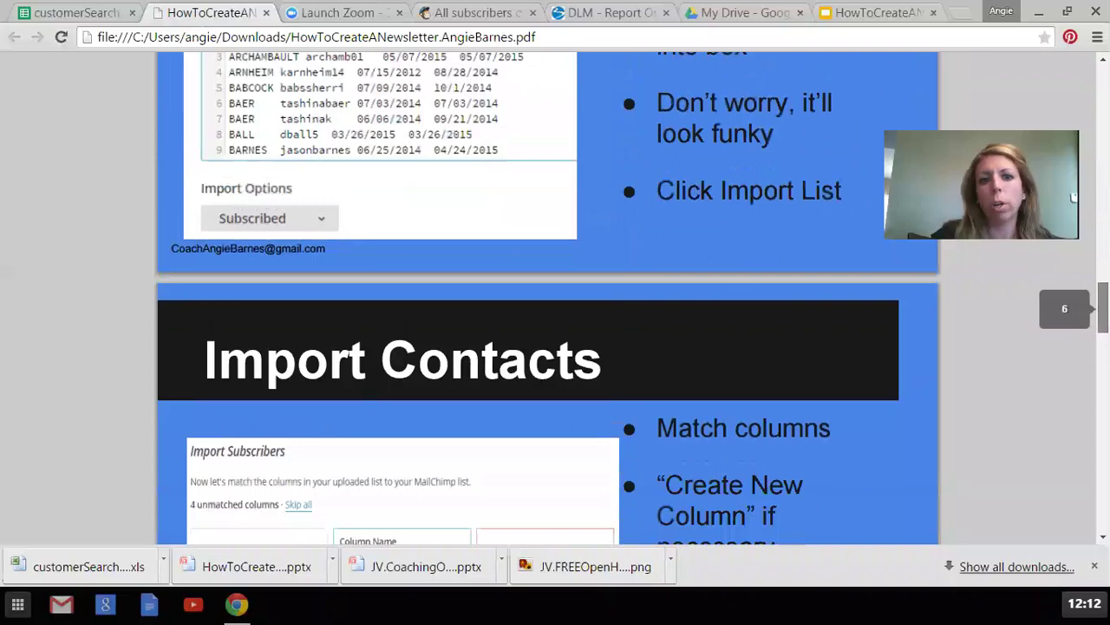
scroll(547, 295, down, 4)
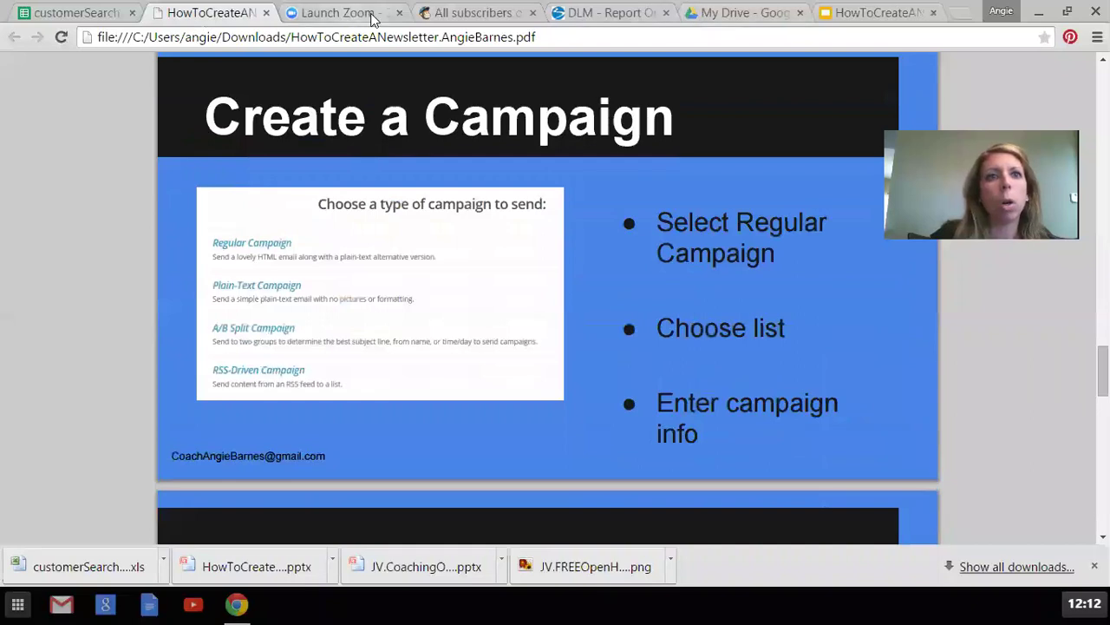
- Switch back to MailChimp and create a Regular Campaign addressed to the entire Team Training List 1 with 5 recipients
click(436, 14)
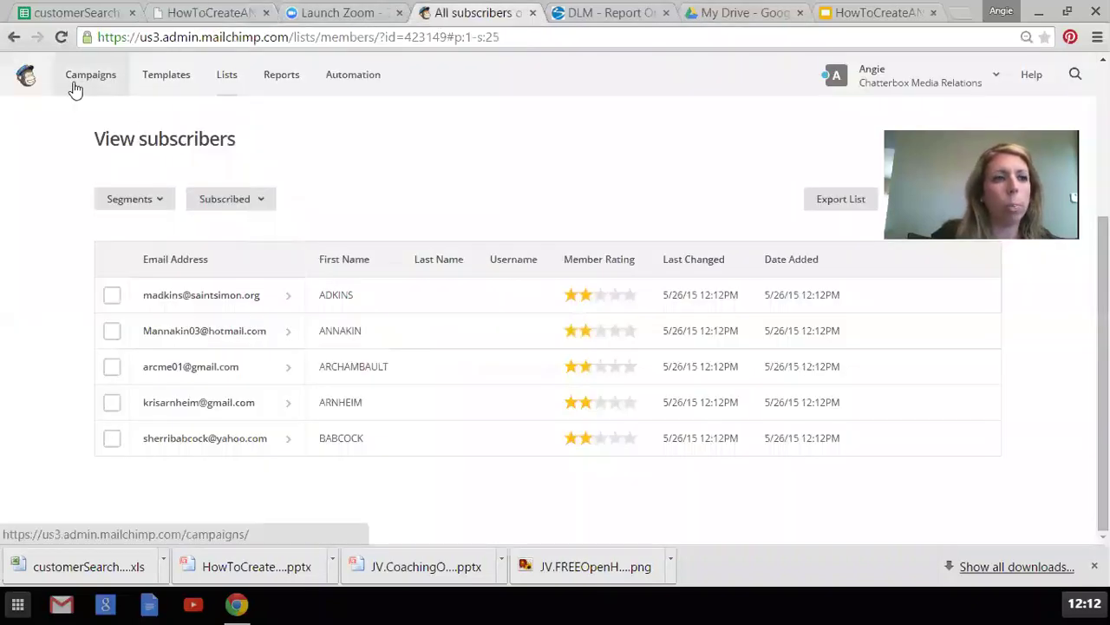
click(33, 79)
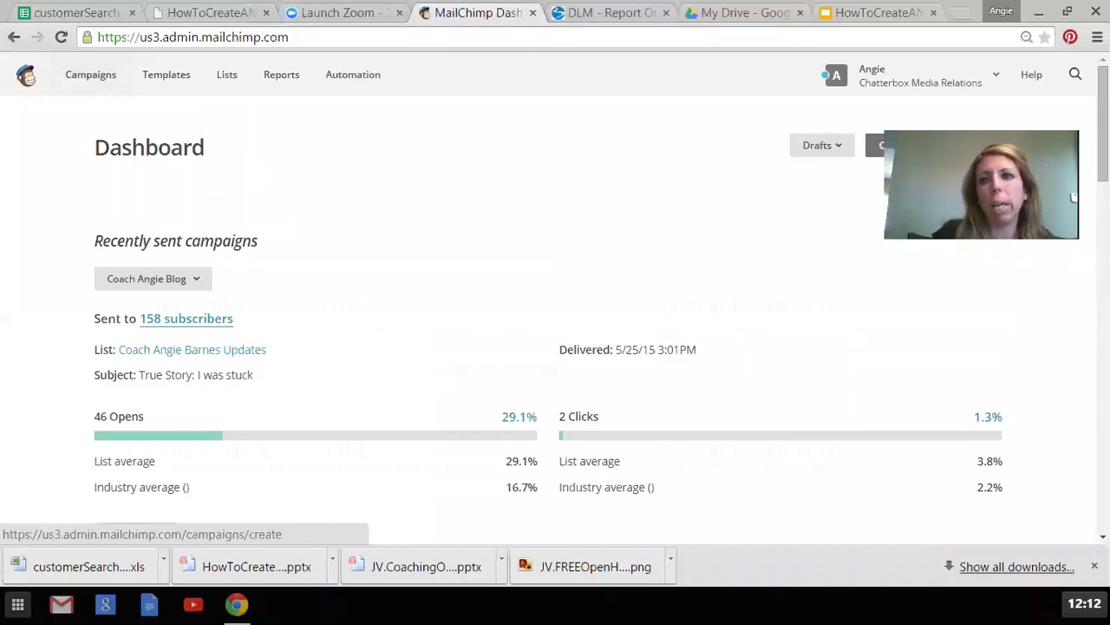
click(1073, 198)
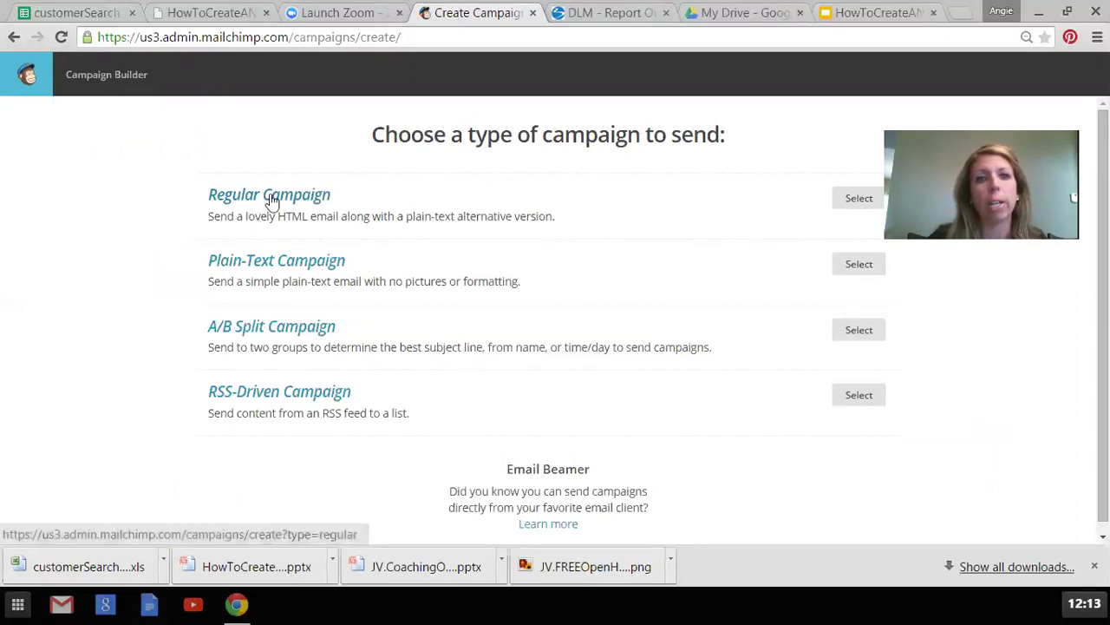
click(877, 203)
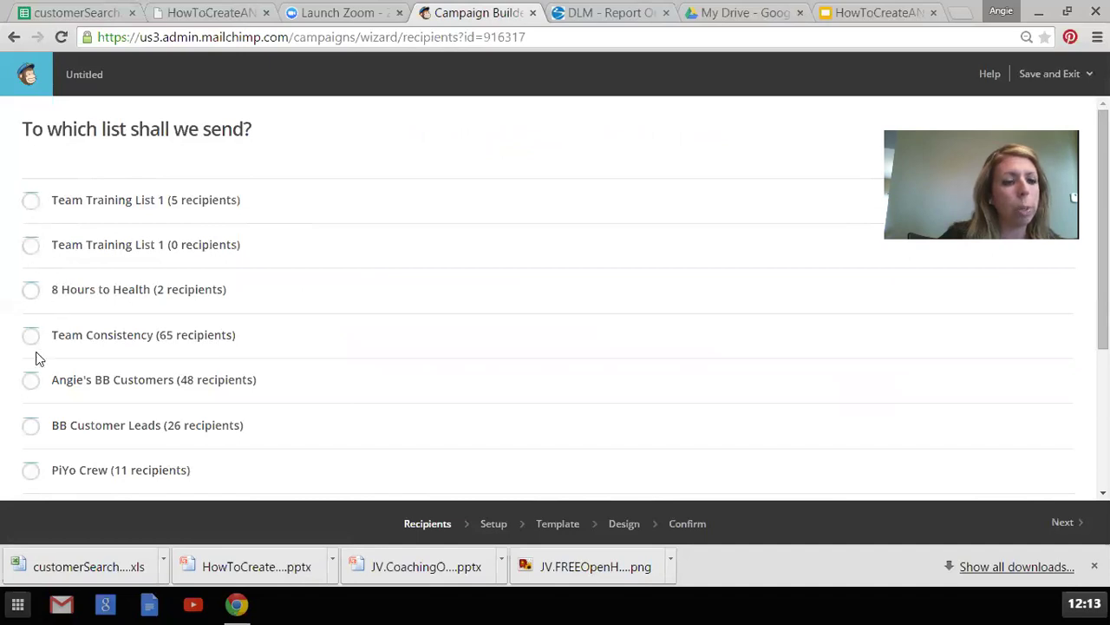
click(32, 202)
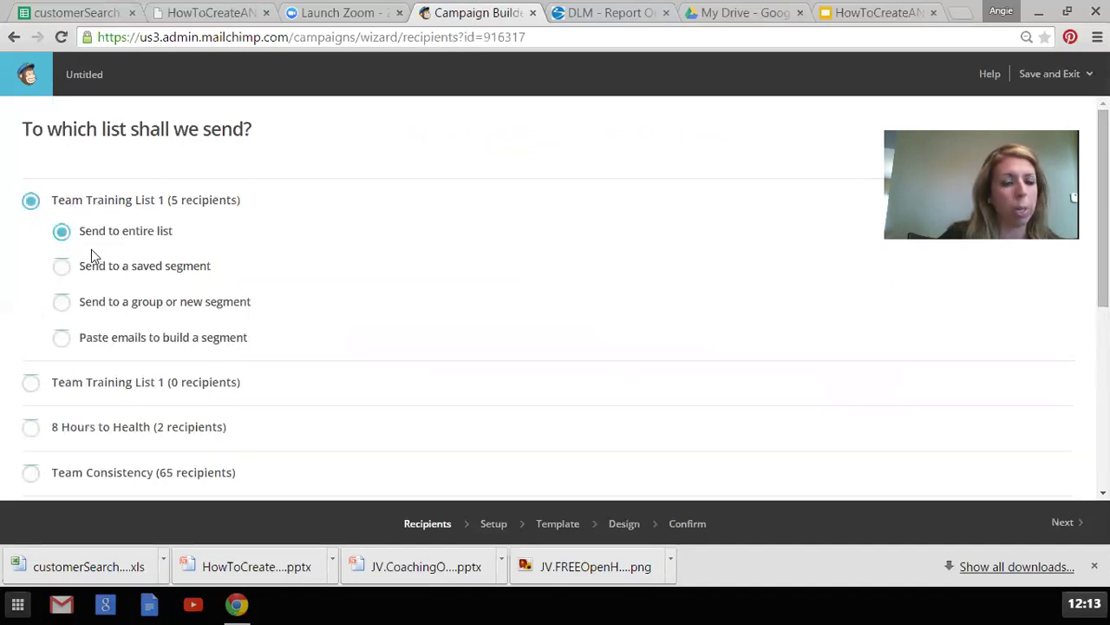
click(1063, 531)
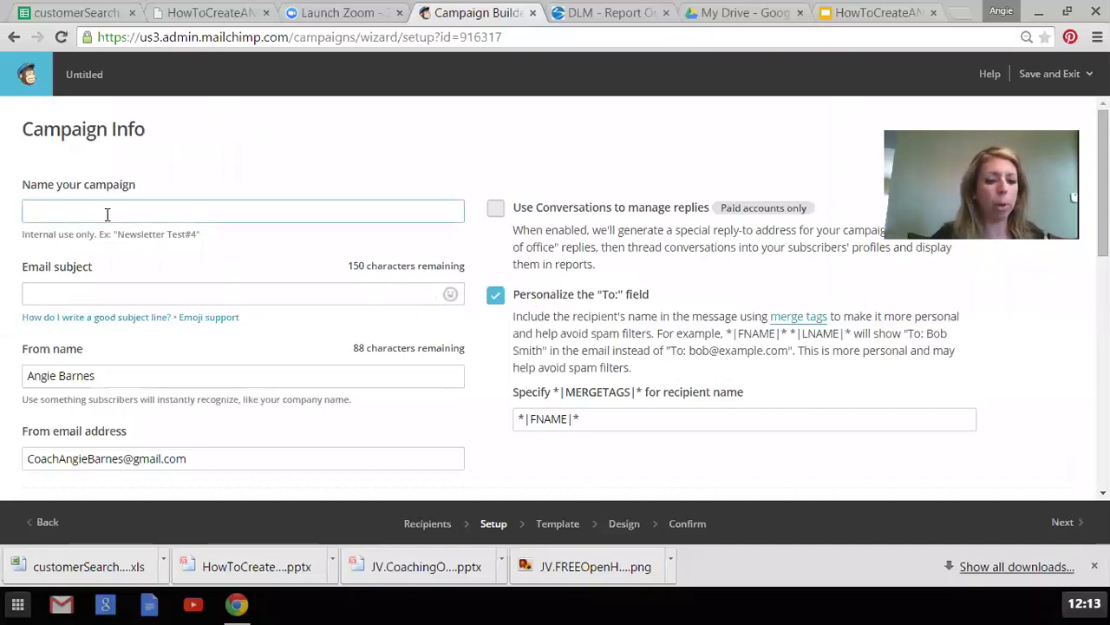
- Name the campaign Training Newsletter 1, set the email subject to June Newsletter, and check the sender name and email fields
text(Training)
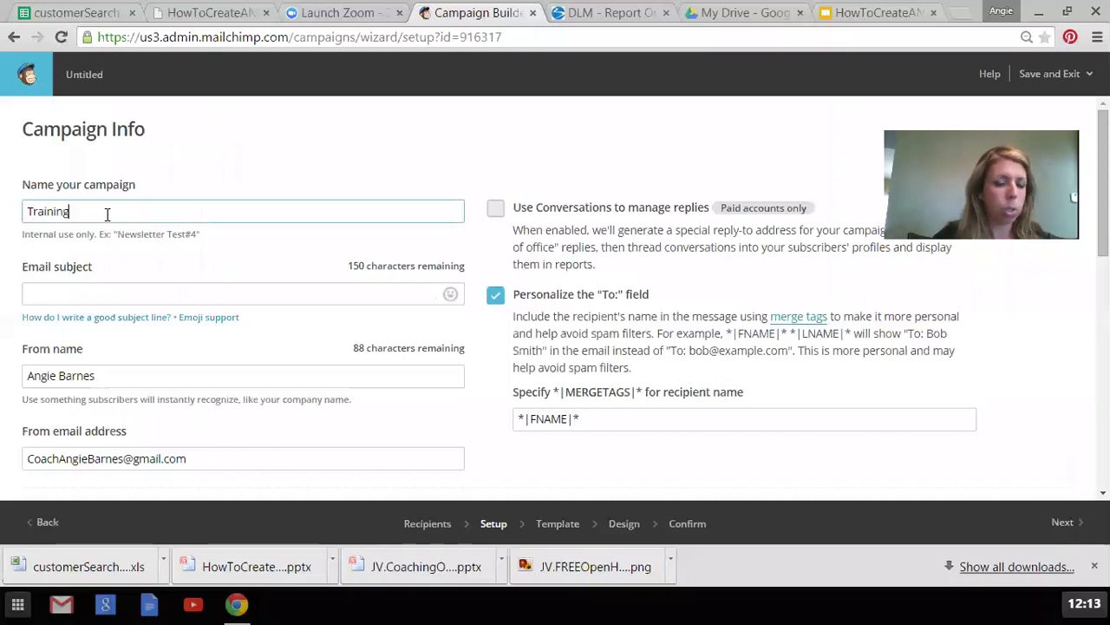
text( Newsletter 1)
click(89, 289)
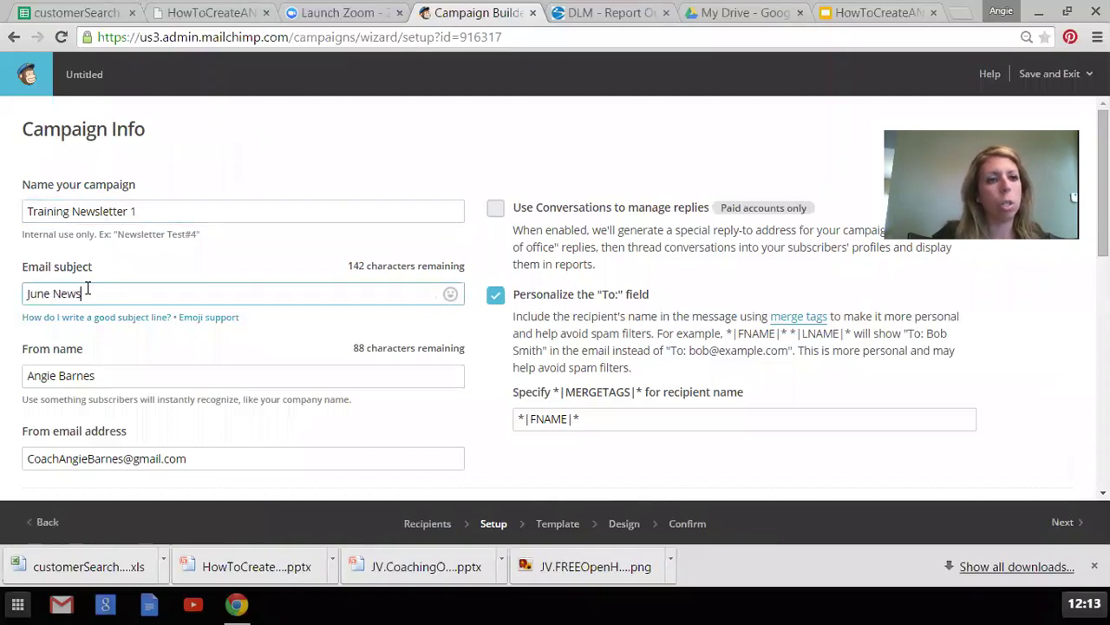
text(tter)
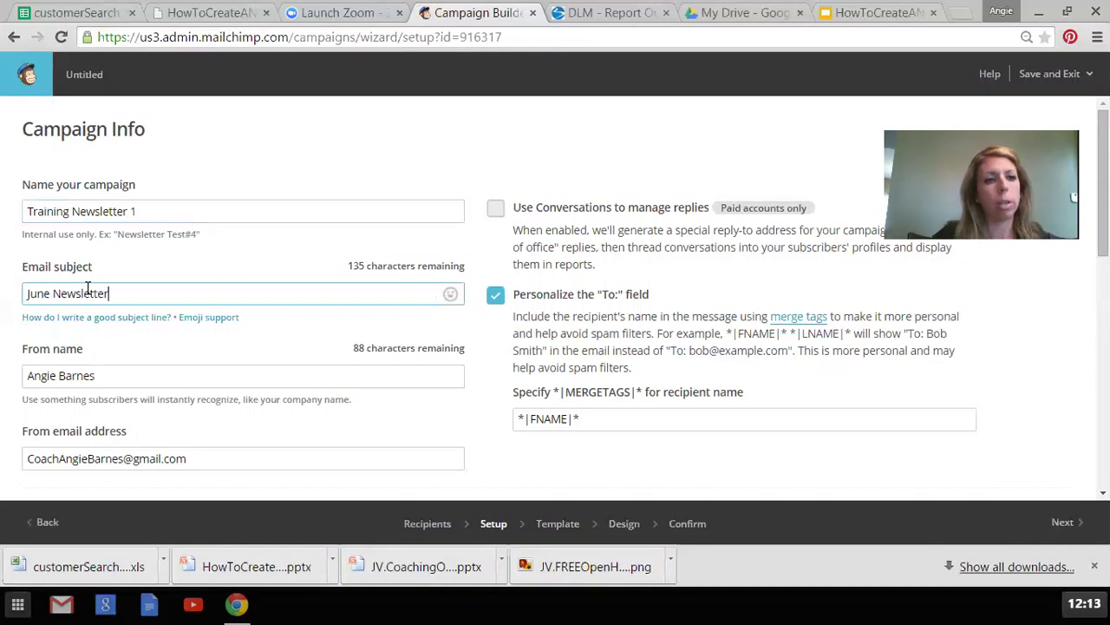
click(116, 371)
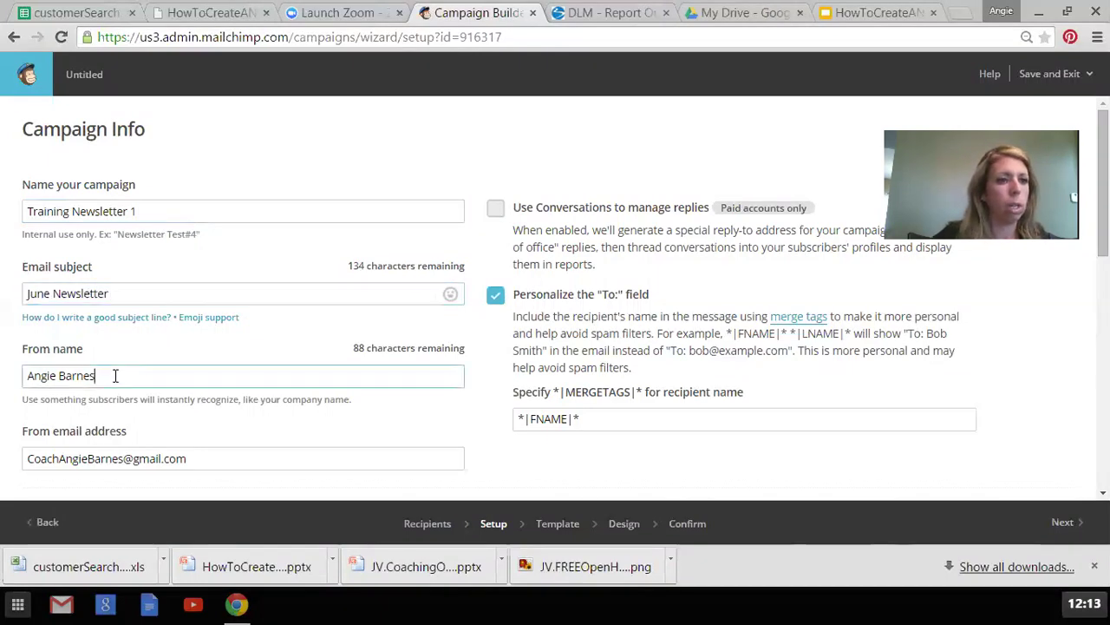
click(173, 460)
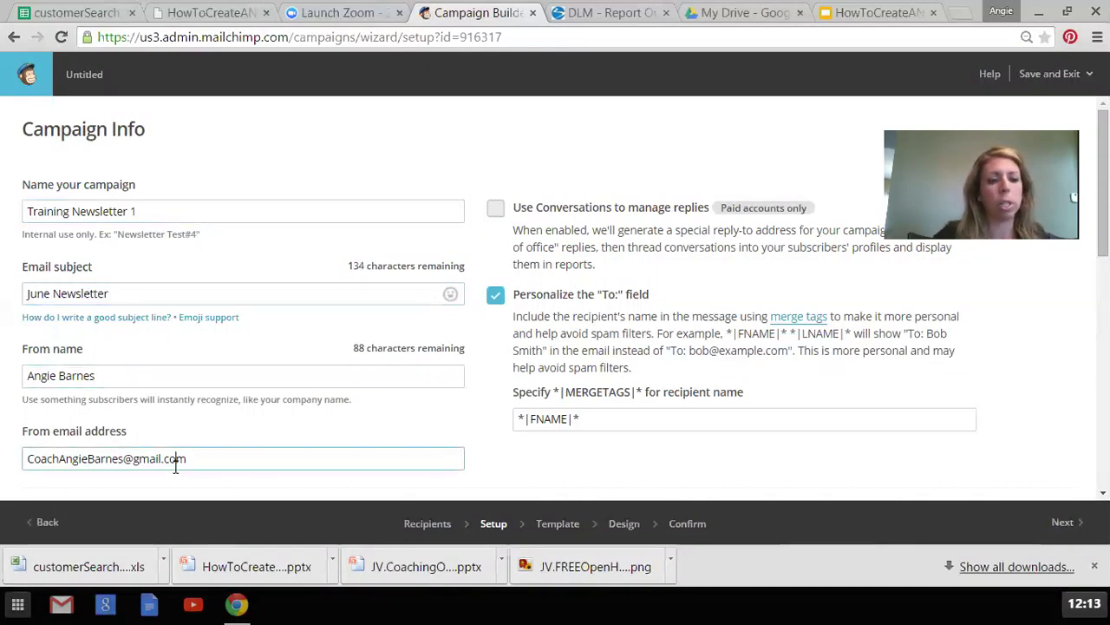
- Copy the *|FNAME|* merge tag from the recipient name field and insert it with a dash before the email subject
scroll(521, 391, down, 1)
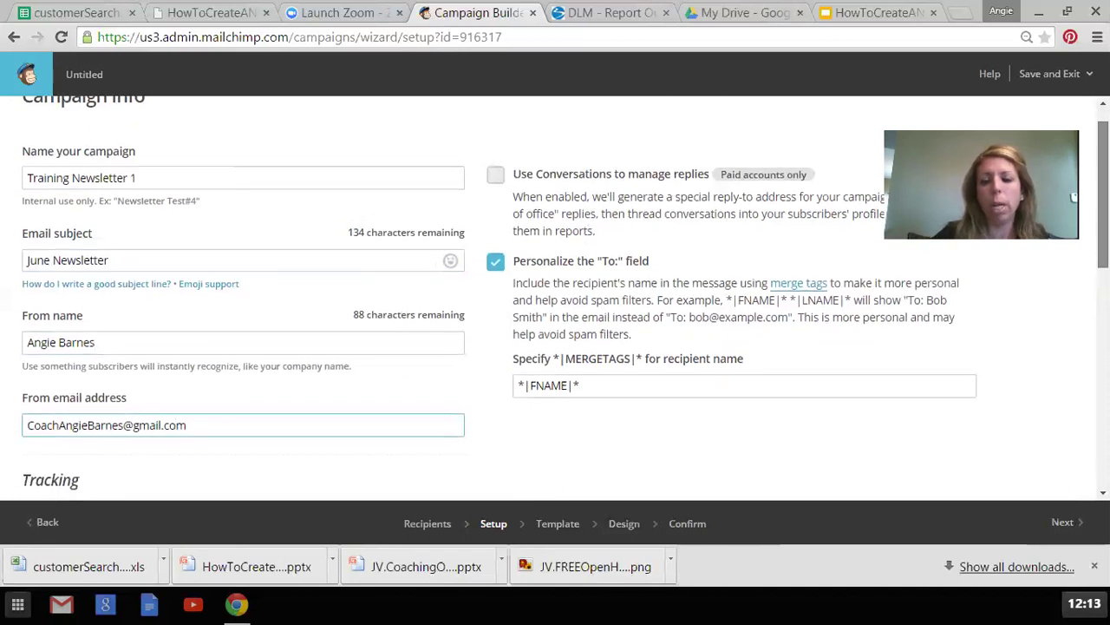
drag(591, 354, 488, 357)
click(621, 357)
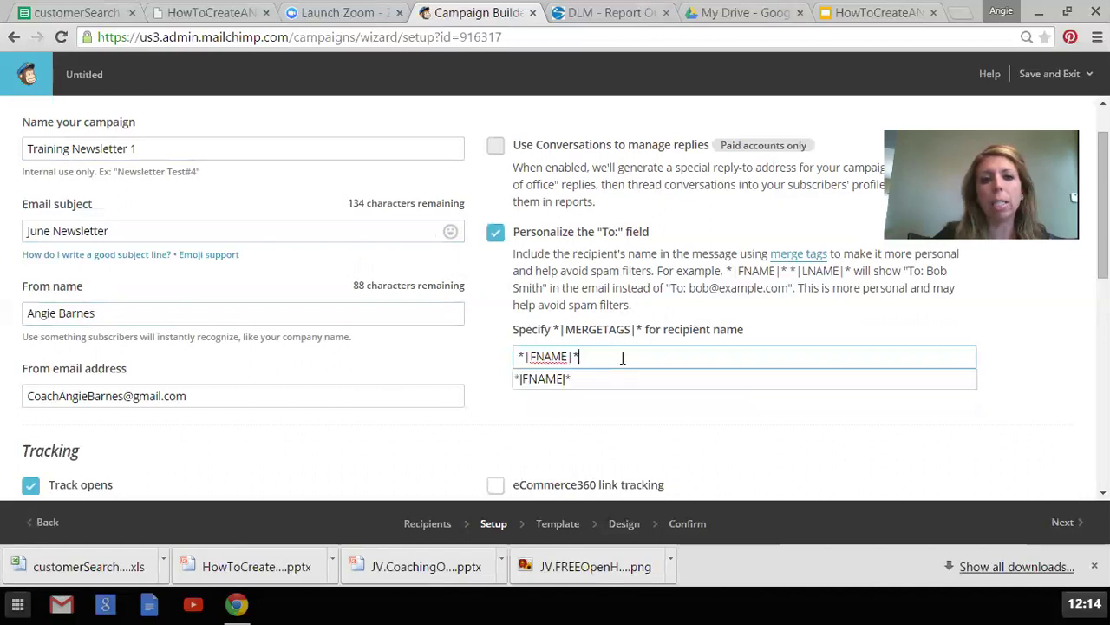
drag(624, 356, 498, 362)
key(ctrl+c)
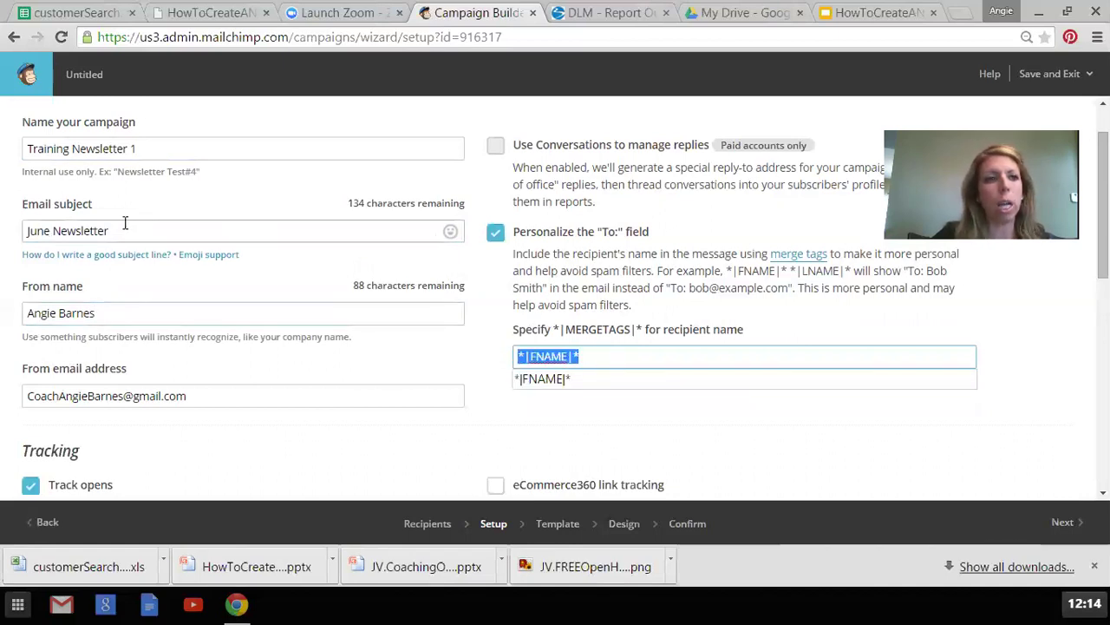
click(91, 232)
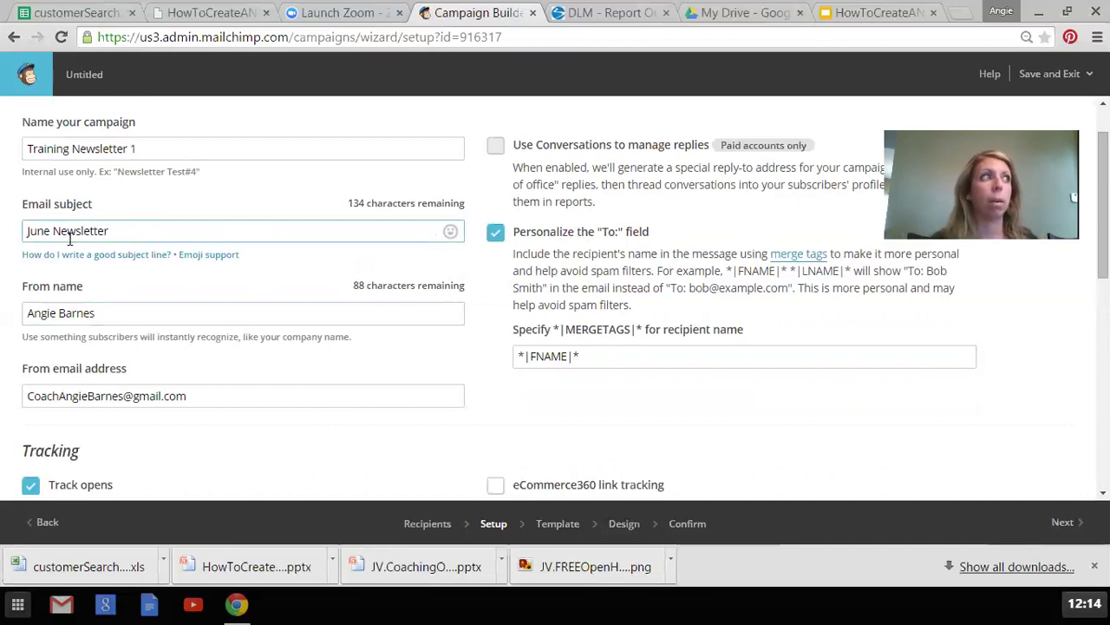
key(ctrl+v)
text(-)
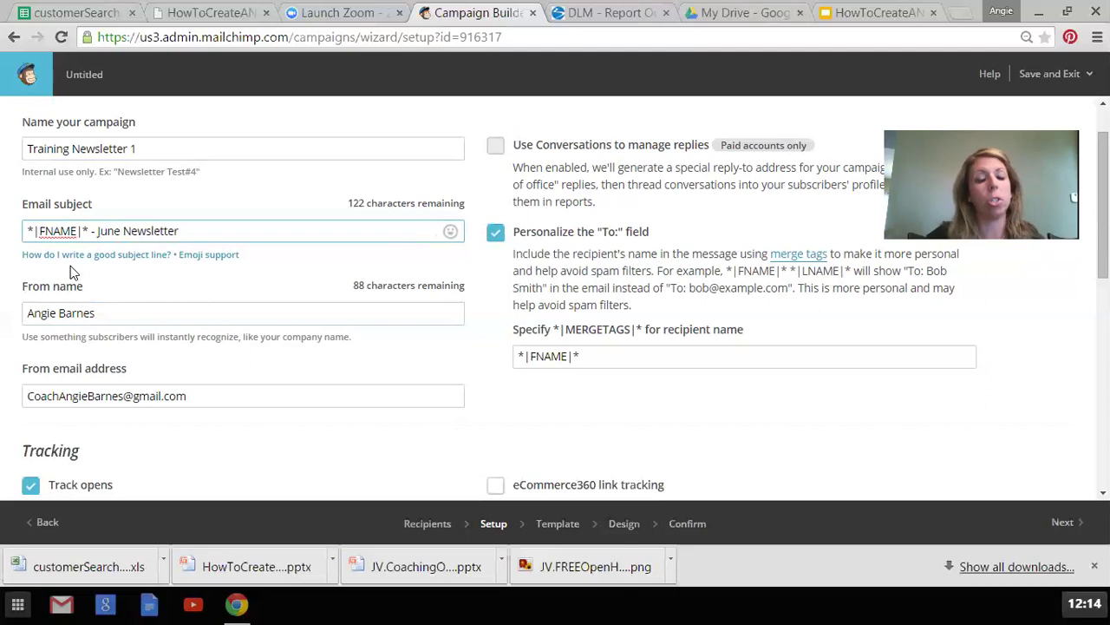
- Remove the *|FNAME|* merge tag and dash from the start of the email subject
key(BackSpace)
key(BackSpace)
key(BackSpace)
key(BackSpace)
key(BackSpace)
key(BackSpace)
key(BackSpace)
key(BackSpace)
key(BackSpace)
key(BackSpace)
key(BackSpace)
key(BackSpace)
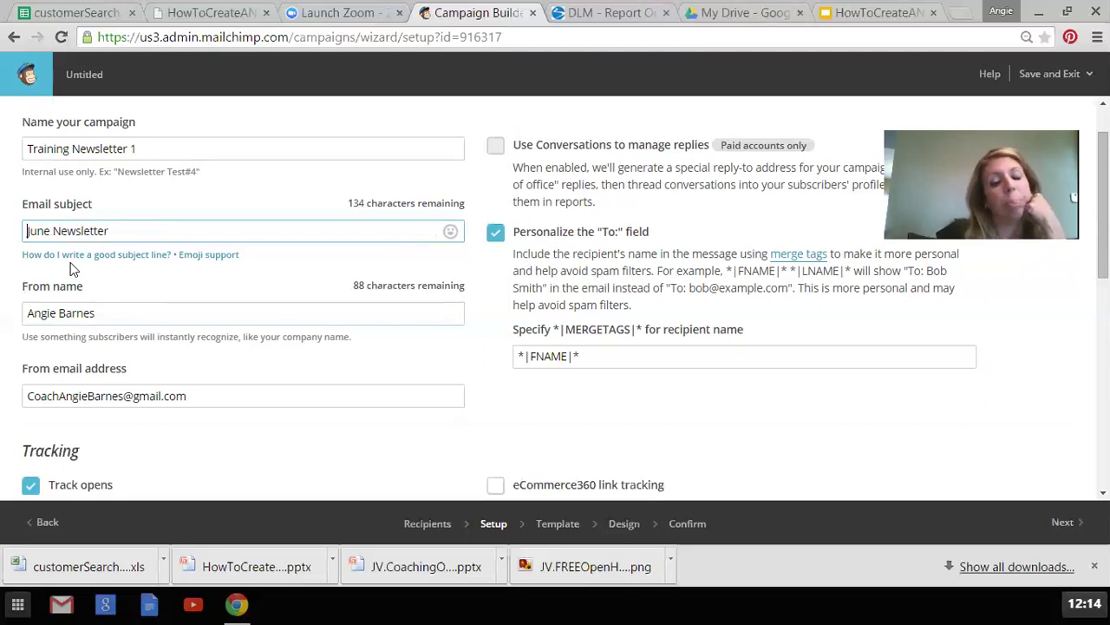
click(220, 275)
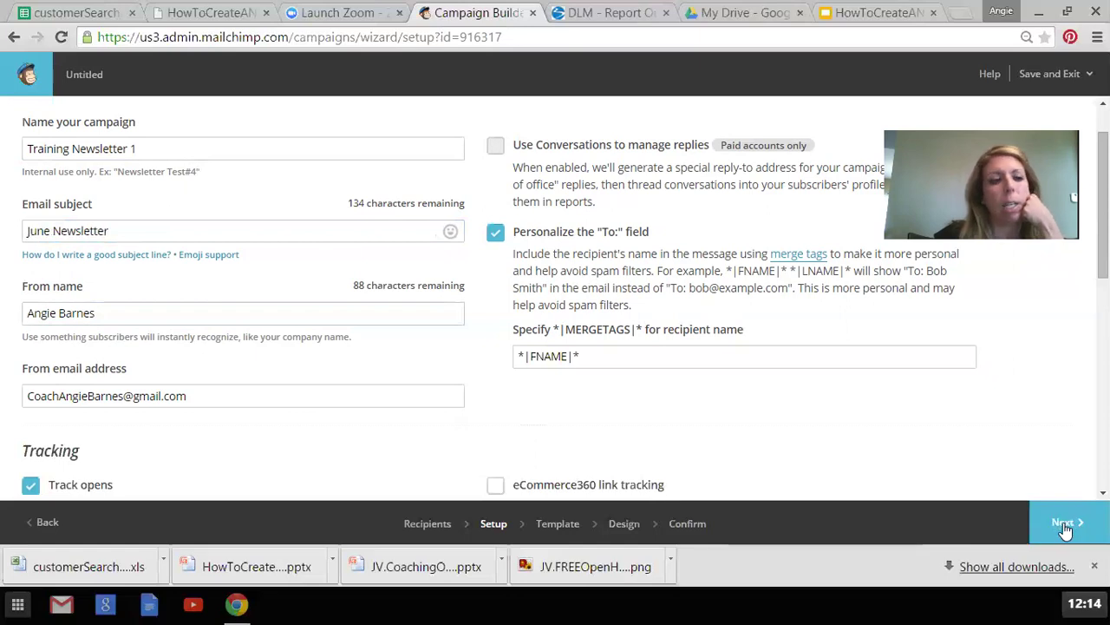
- Accept the campaign setup, browse the basic templates and select the 1 Column layout
drag(1104, 217, 1103, 426)
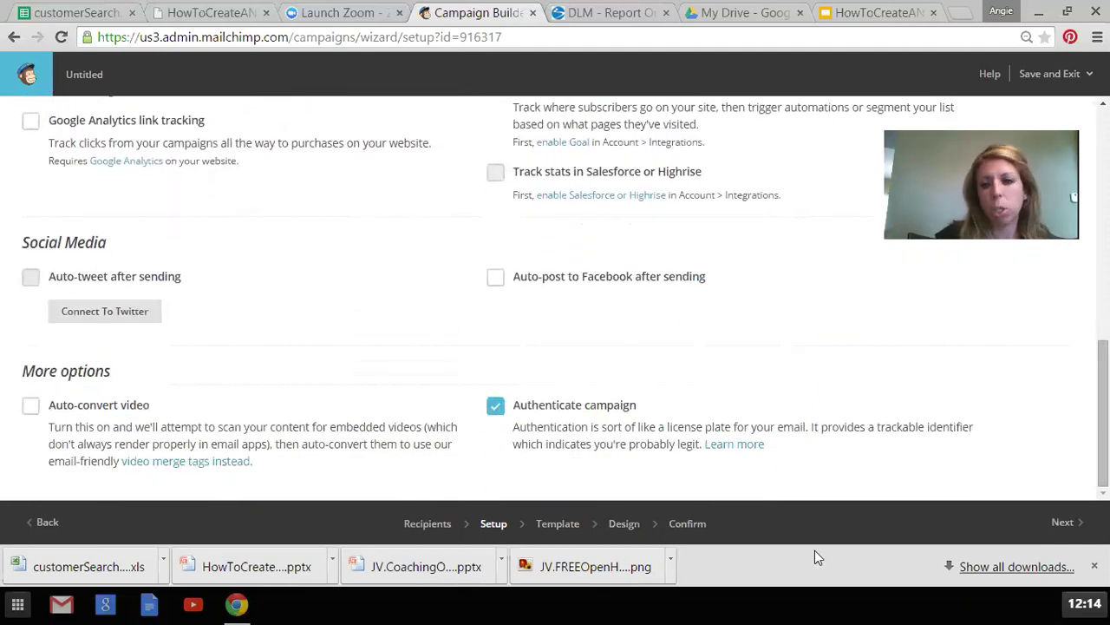
click(1060, 526)
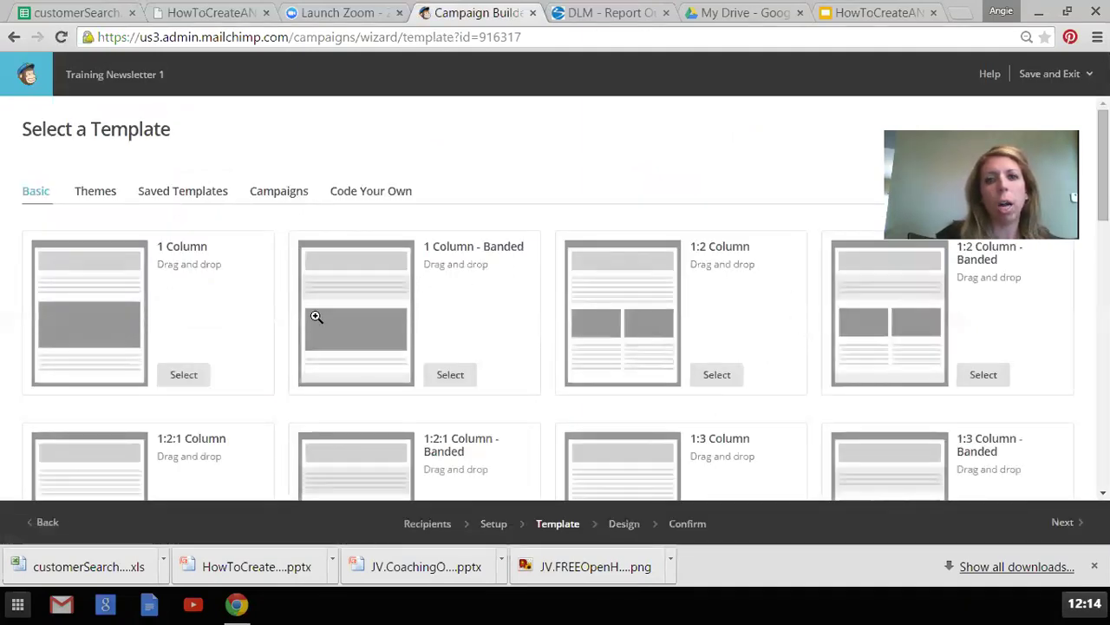
scroll(1102, 173, down, 1)
scroll(1074, 198, down, 6)
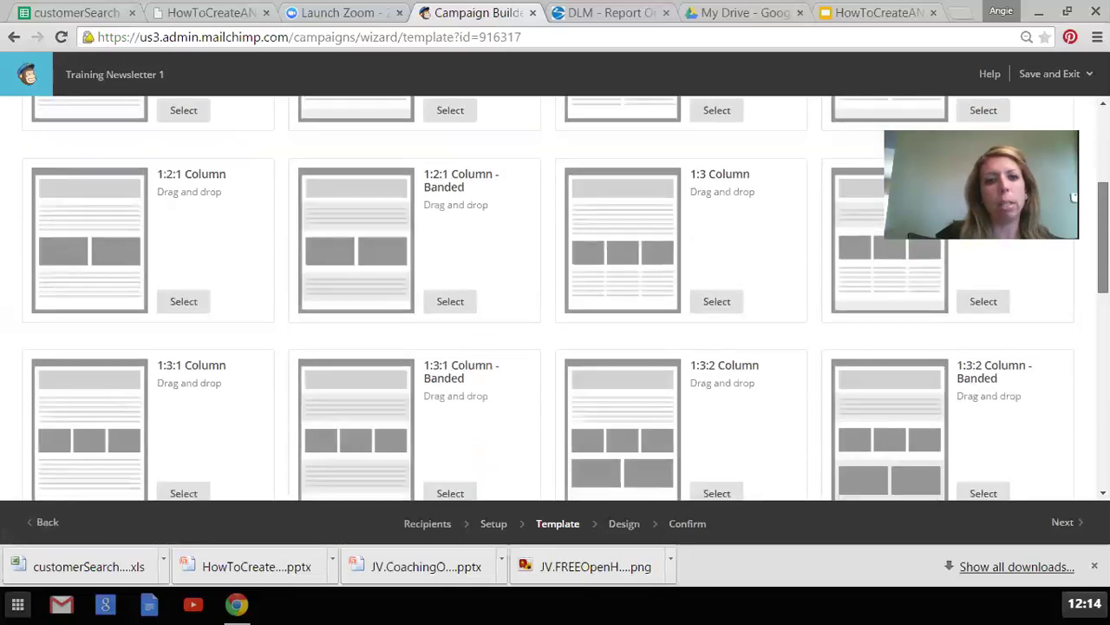
scroll(1074, 198, down, 1)
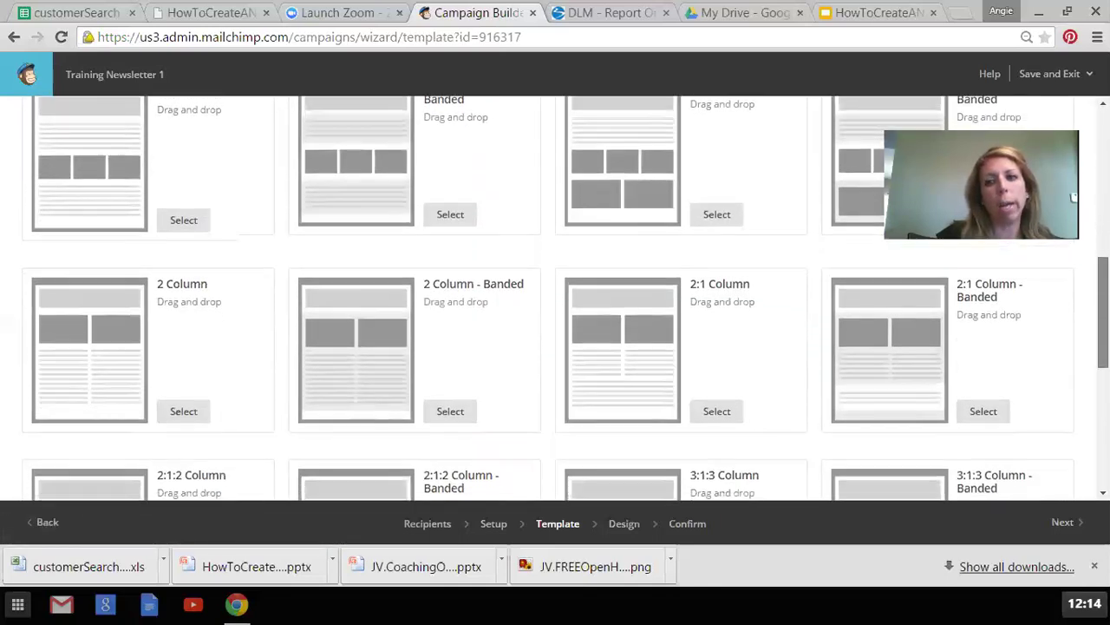
scroll(1074, 197, up, 4)
scroll(727, 173, up, 3)
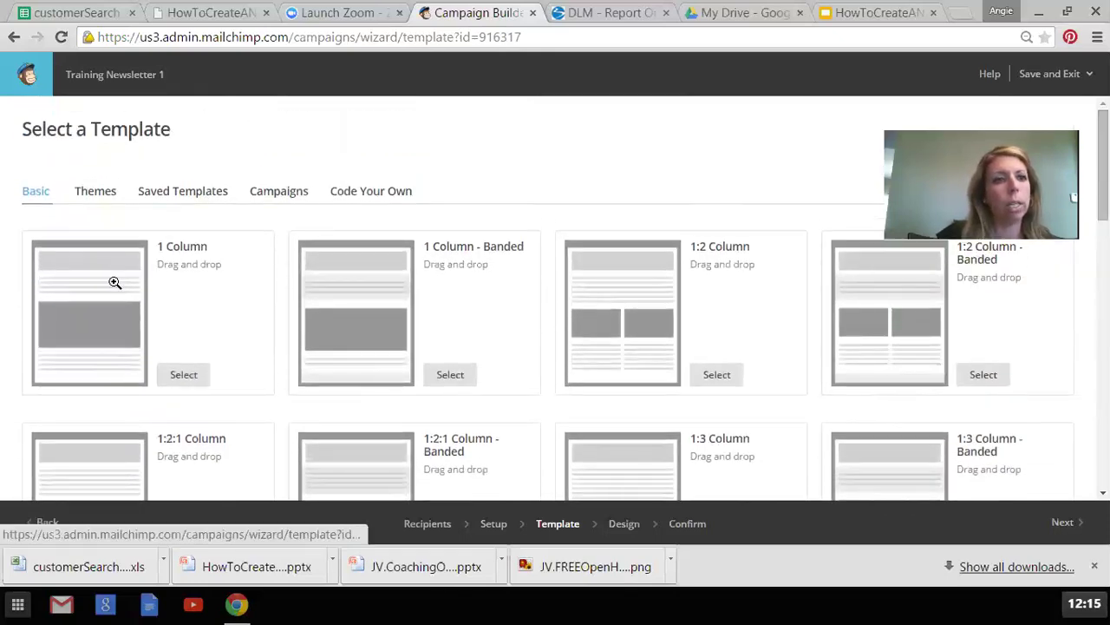
click(194, 386)
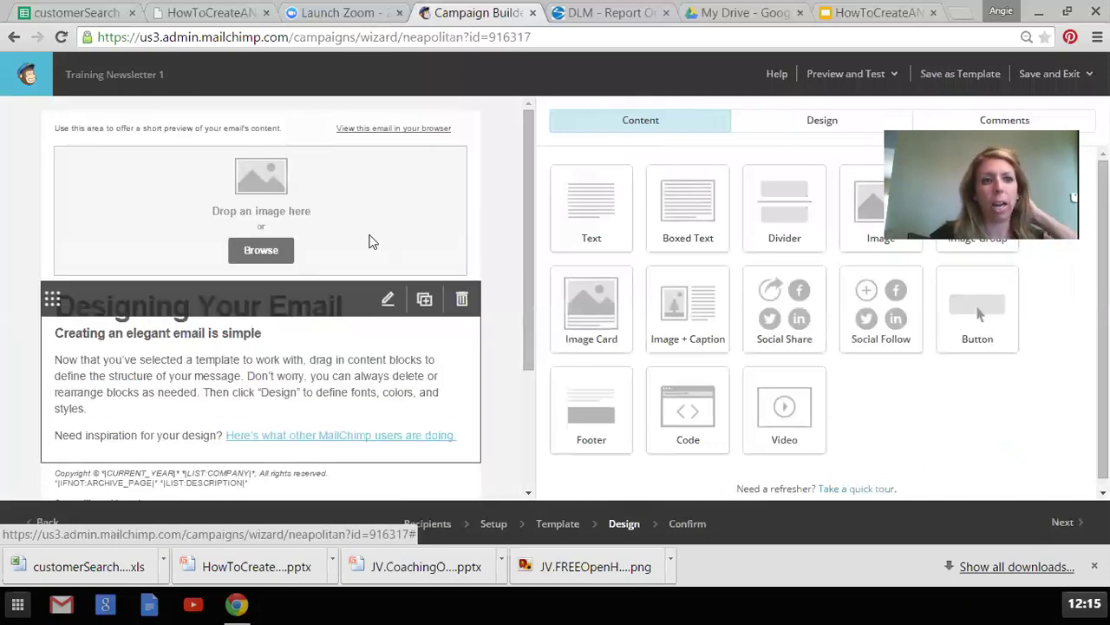
- Fill the header image placeholder with the 600 × 450 3-Day Refresh PNG from the uploaded files
mouse_move(378, 222)
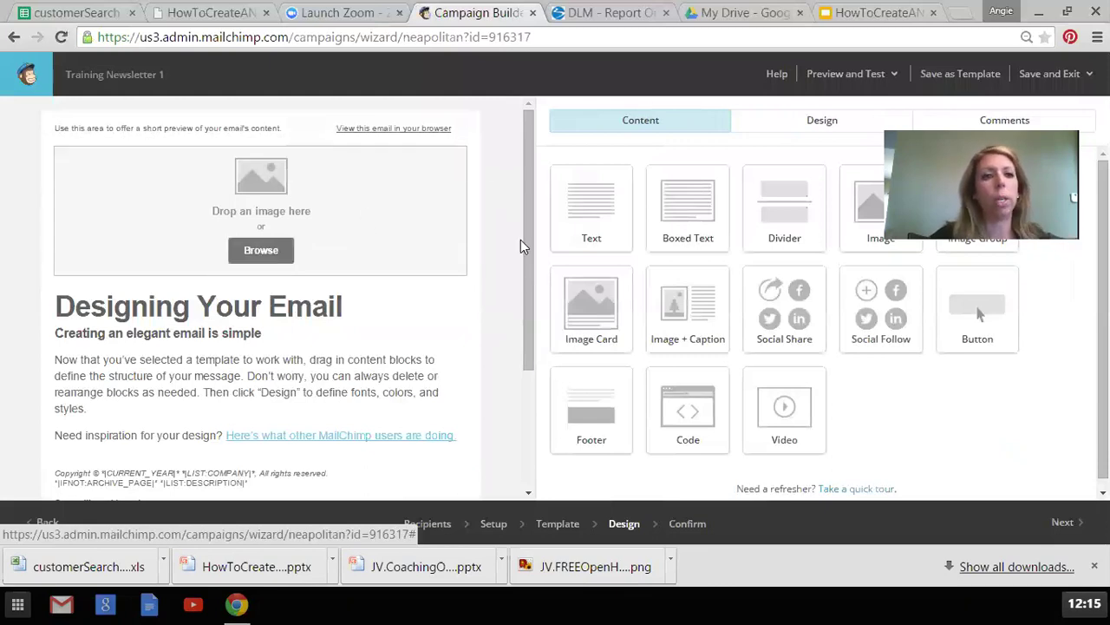
click(281, 249)
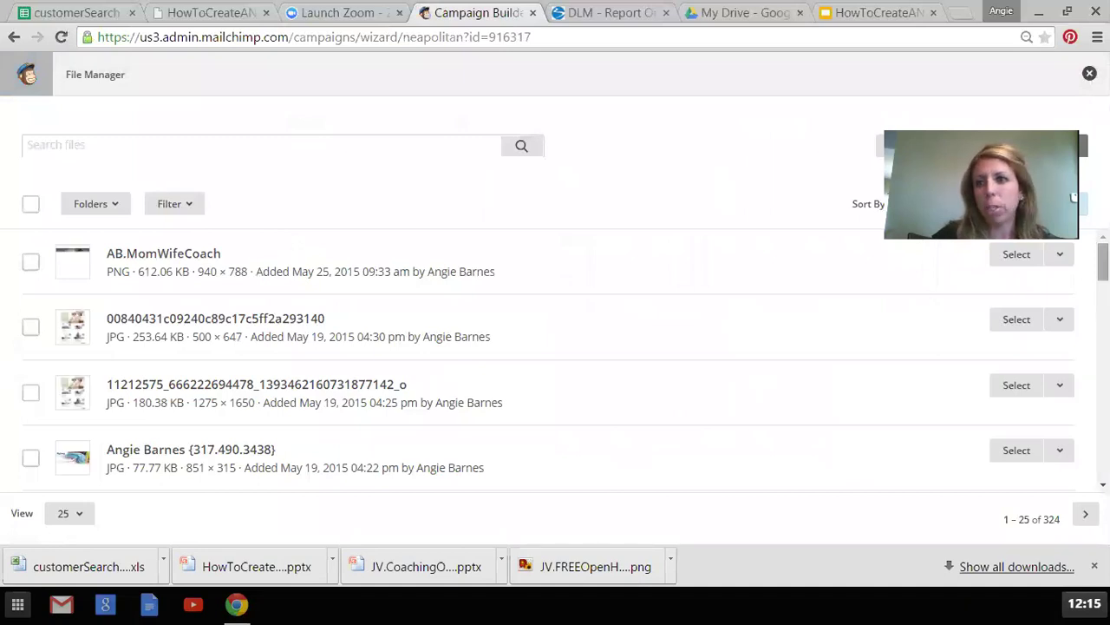
scroll(924, 302, down, 2)
scroll(565, 361, down, 1)
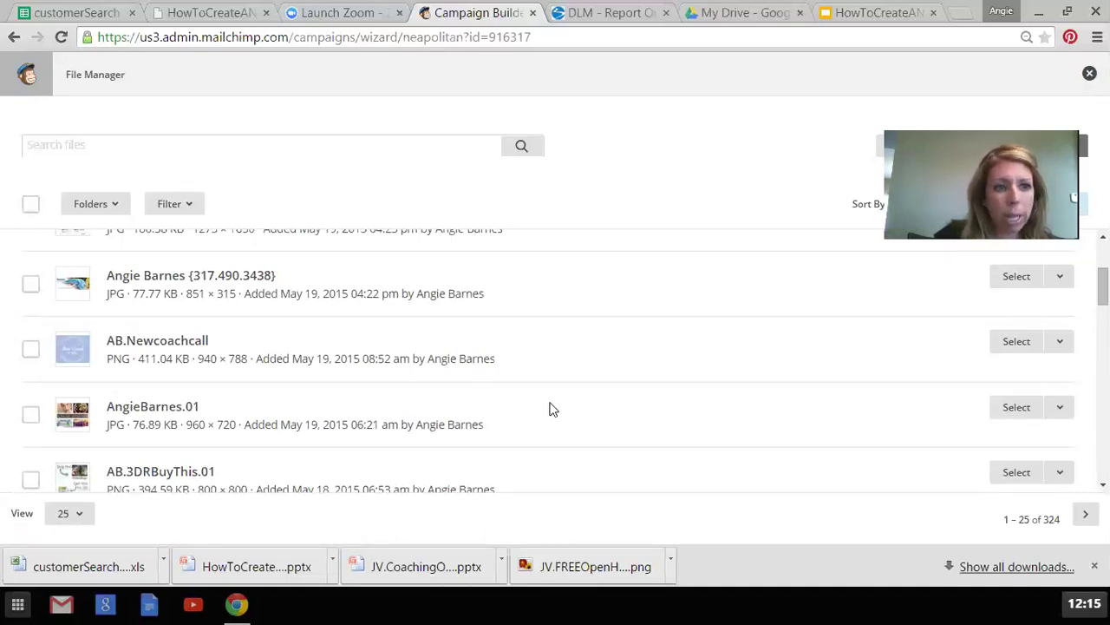
scroll(563, 361, down, 4)
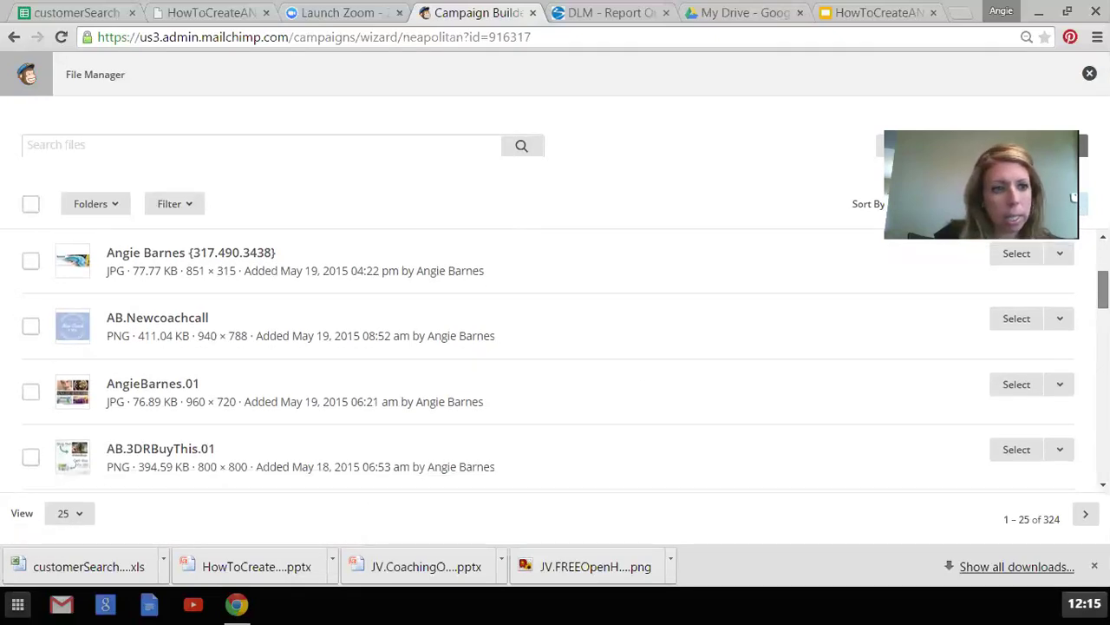
scroll(564, 361, down, 5)
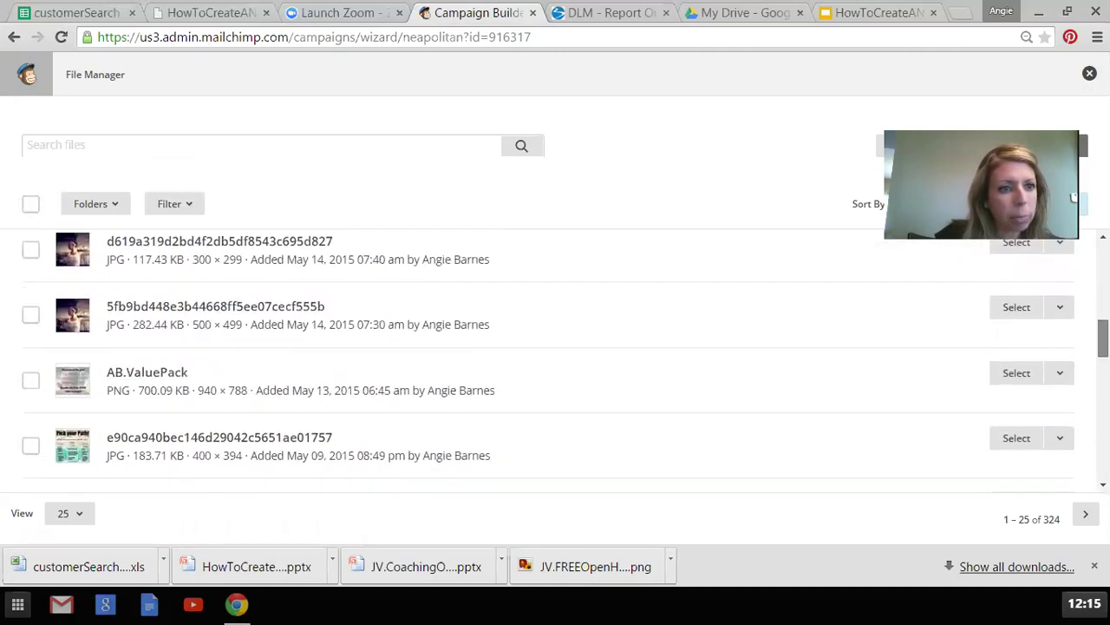
scroll(563, 361, down, 6)
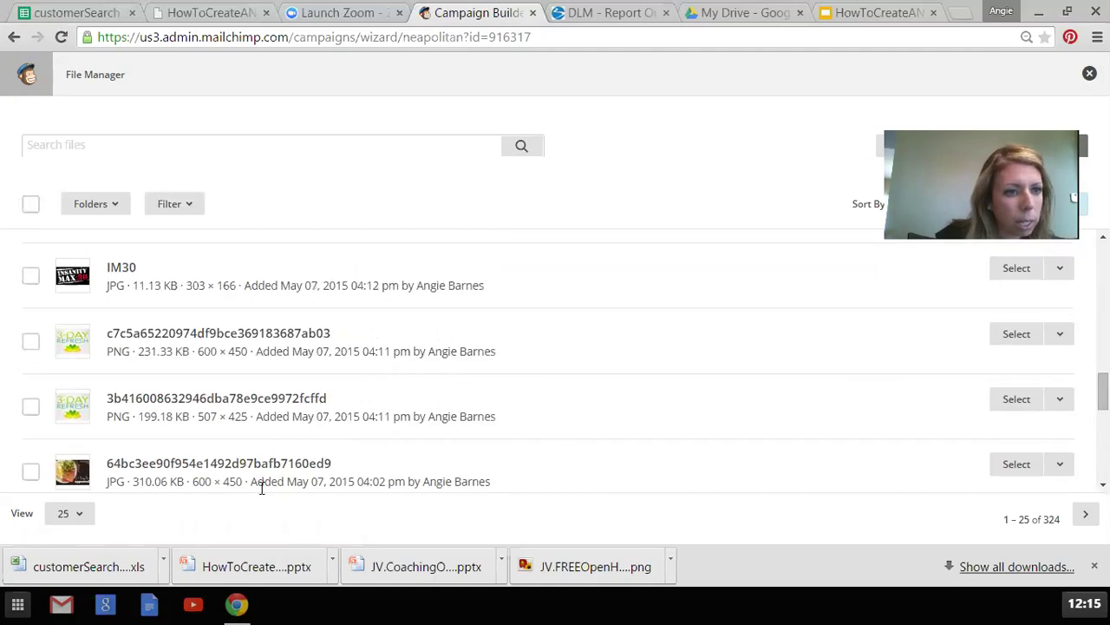
click(29, 343)
click(1008, 338)
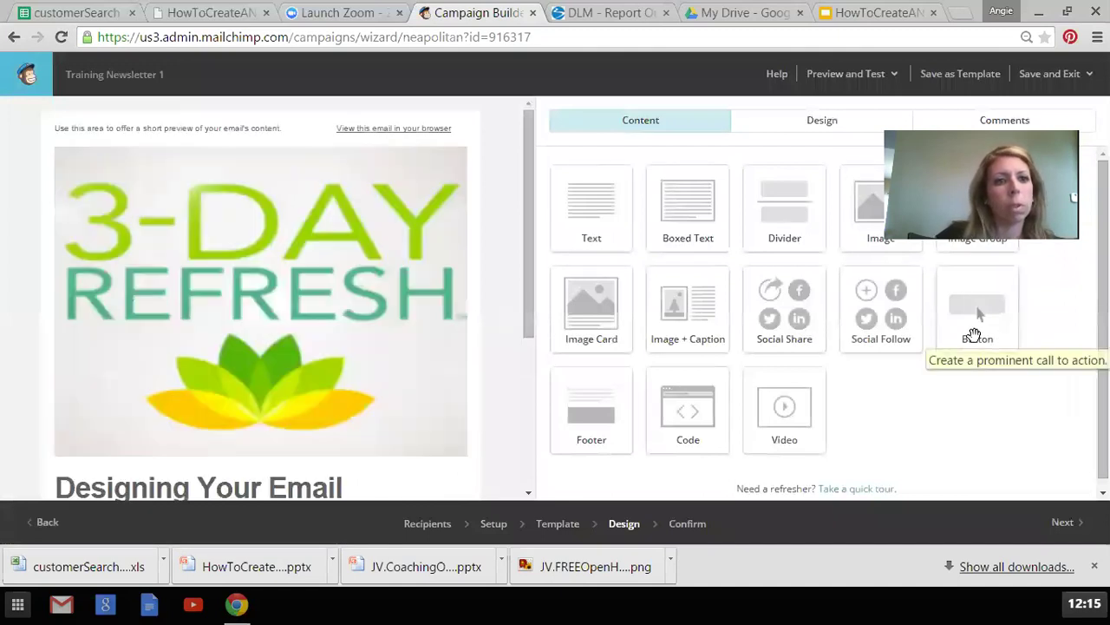
- Resize the header 3-Day Refresh image to 300 pixels wide with its proportions kept
click(416, 354)
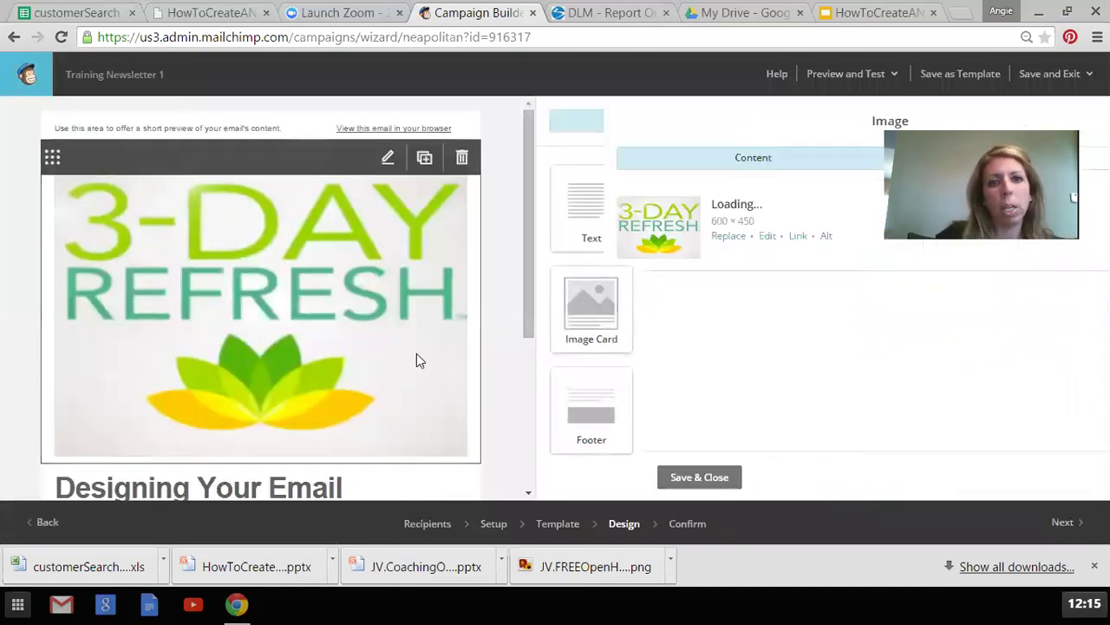
click(699, 236)
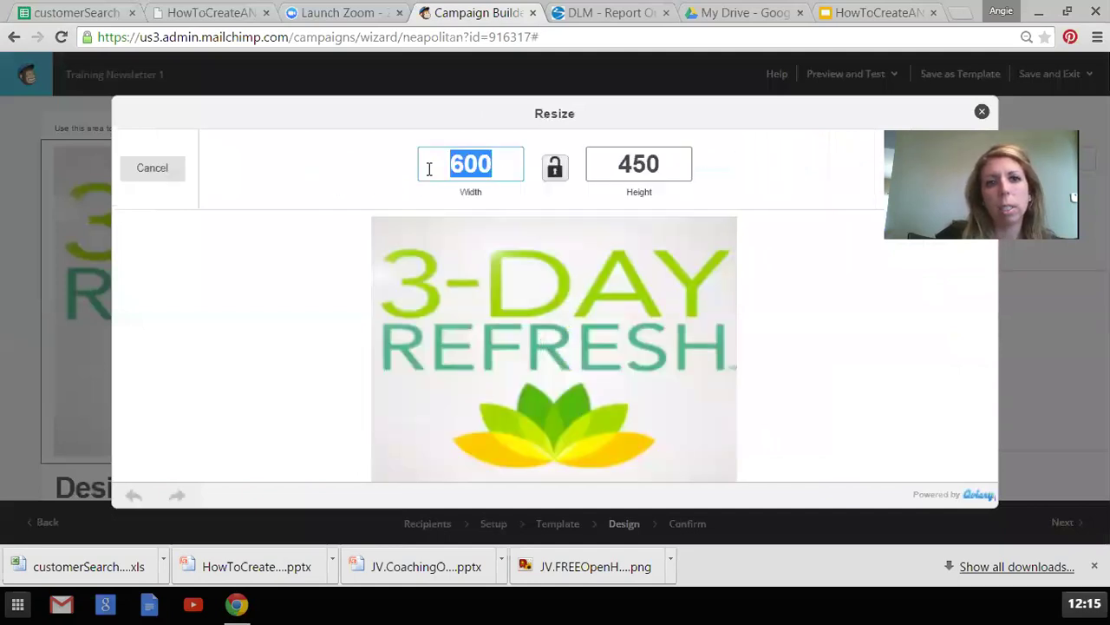
text(300)
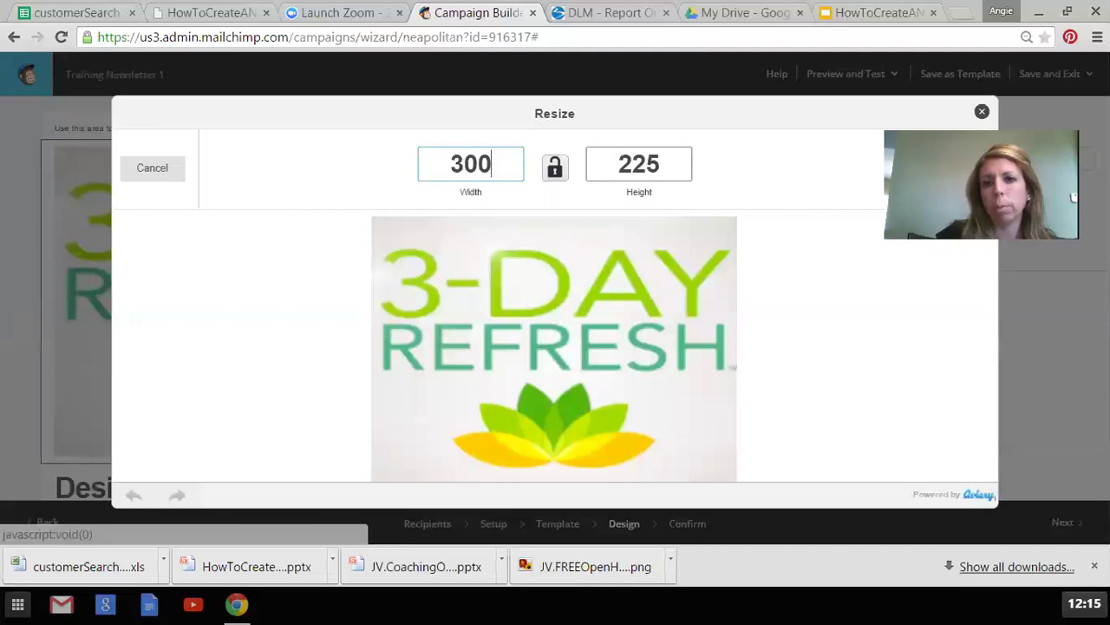
click(957, 168)
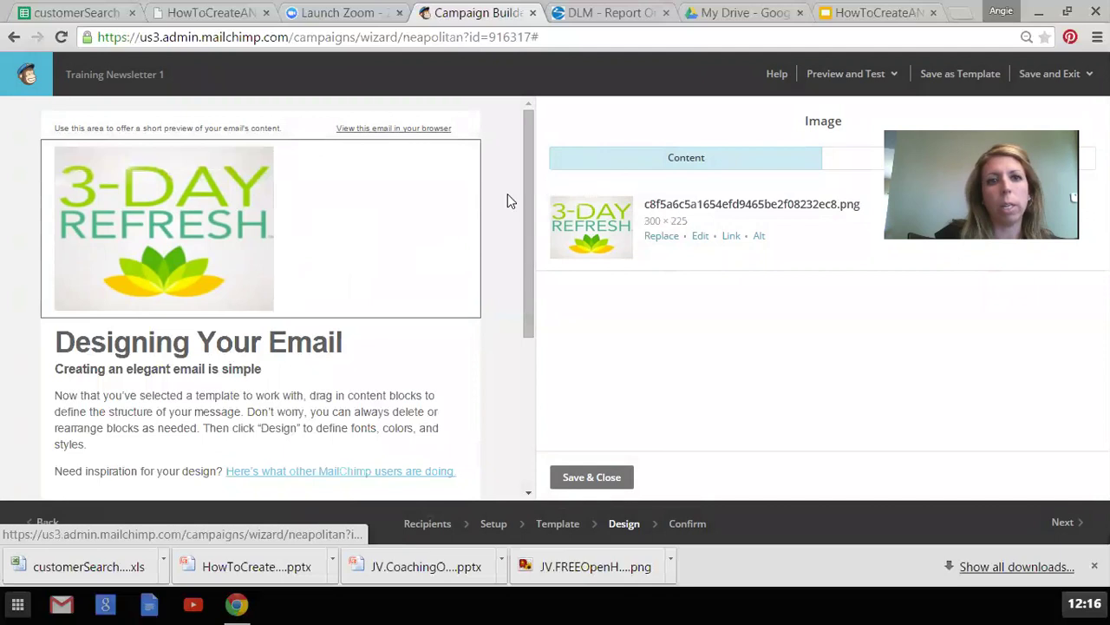
- Open the text block below the header image for editing and replace its main heading with "June Newsletter"
scroll(528, 206, down, 1)
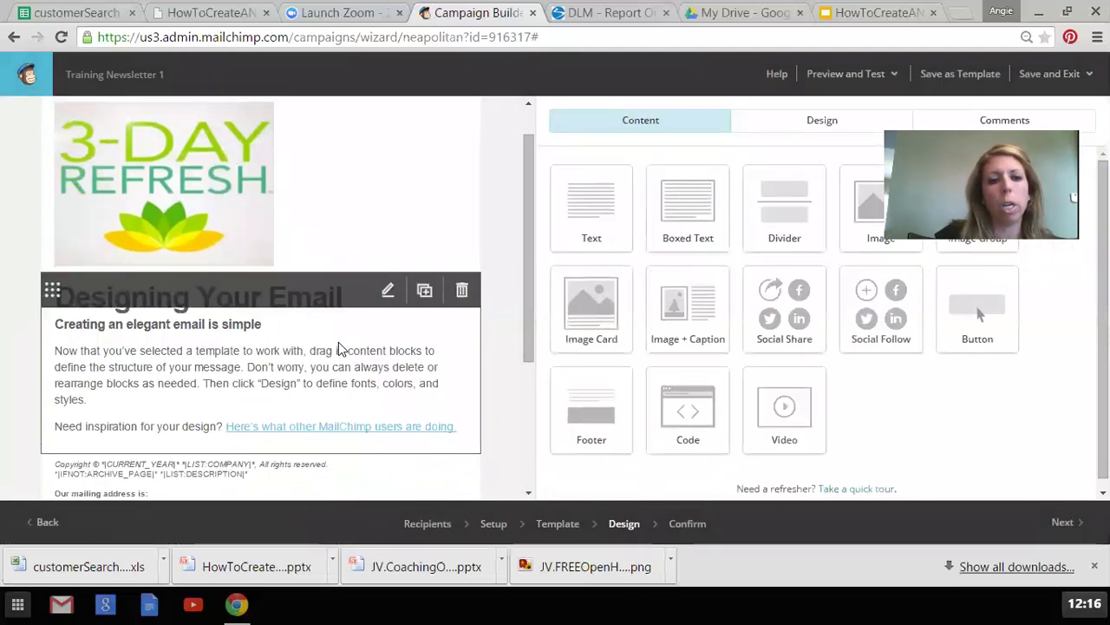
click(338, 349)
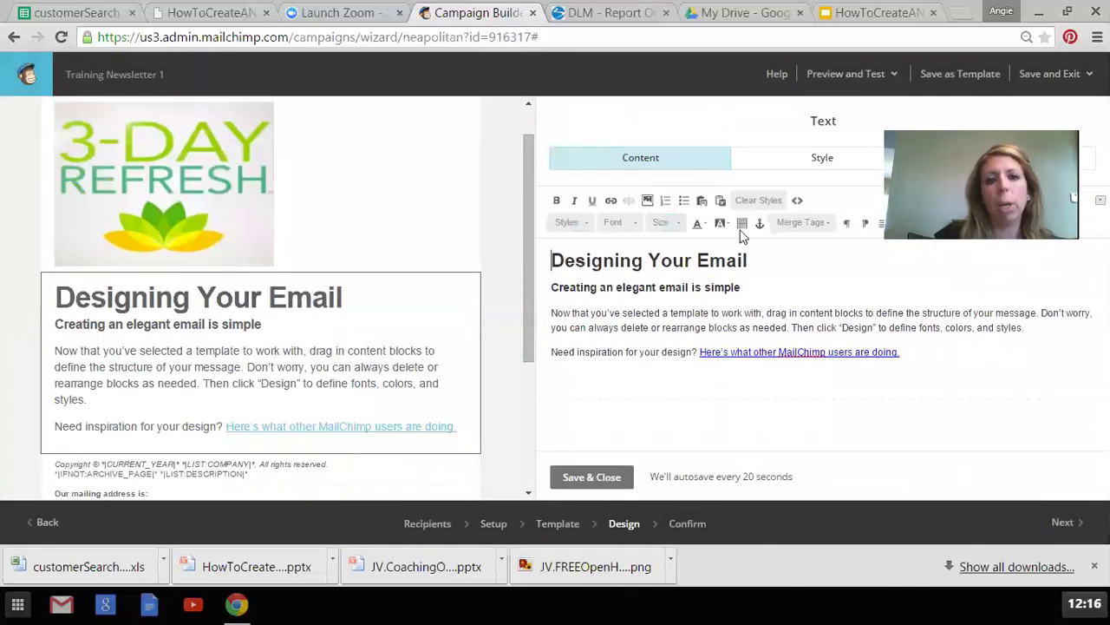
drag(753, 260, 558, 247)
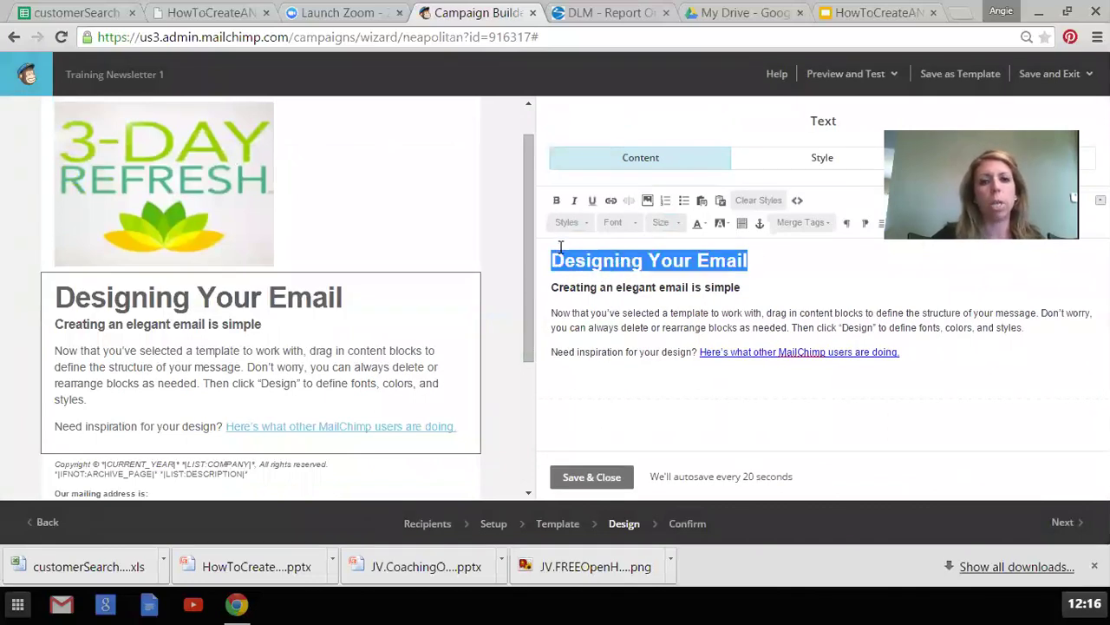
text(June Newslet)
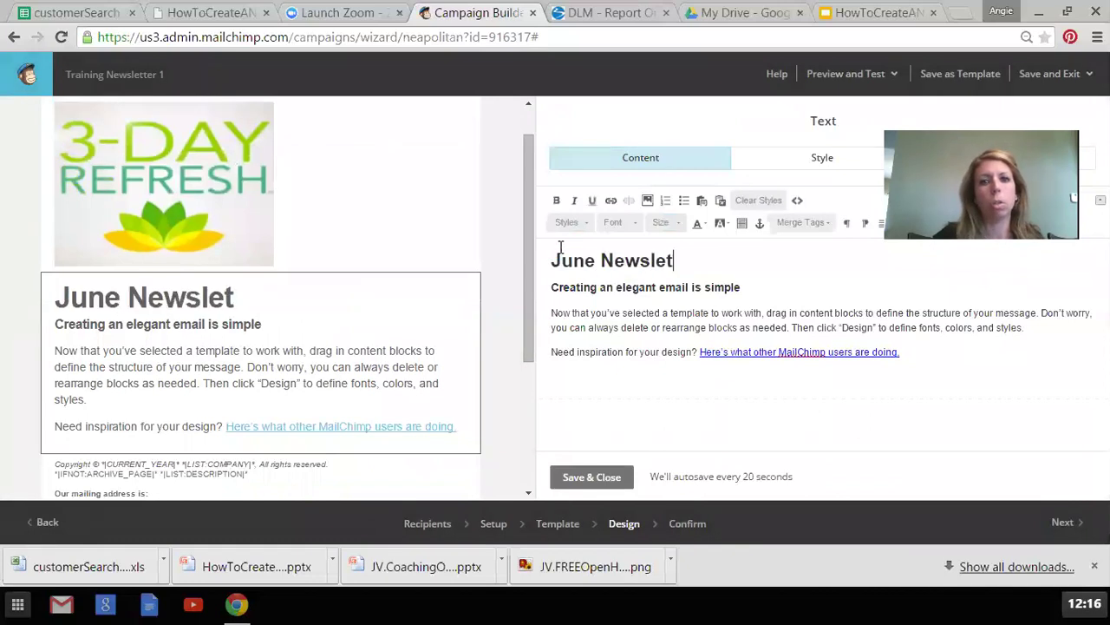
text(ter)
- Replace the subheading with "Challenge packs, FREE fitness groups and more!" and save the text block
click(556, 287)
text(hallenge packs, FRE)
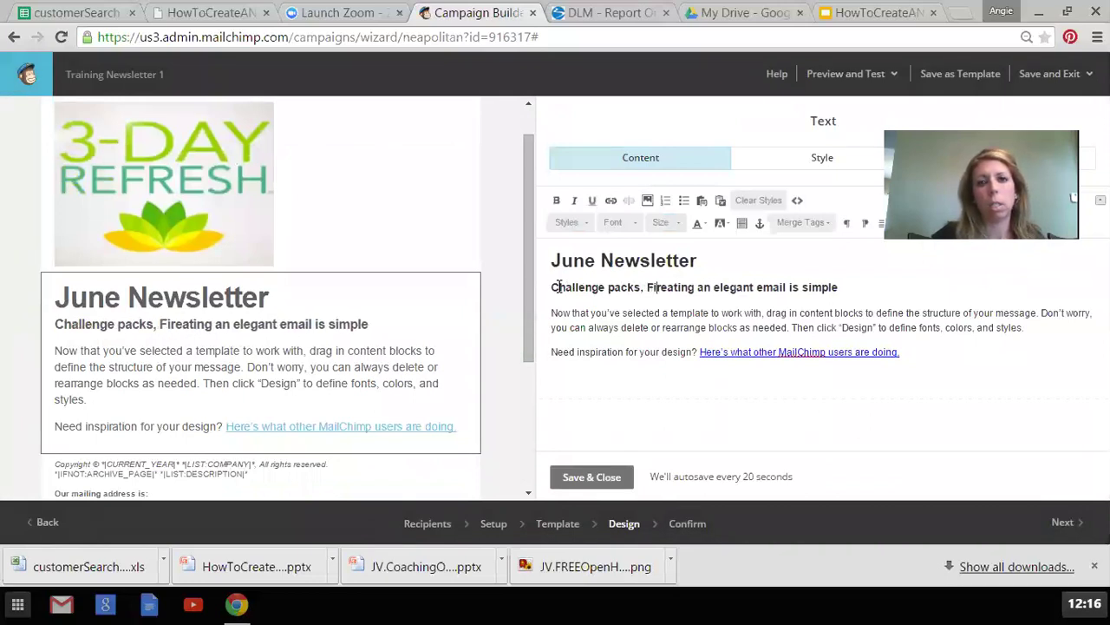
text(E fitness grou)
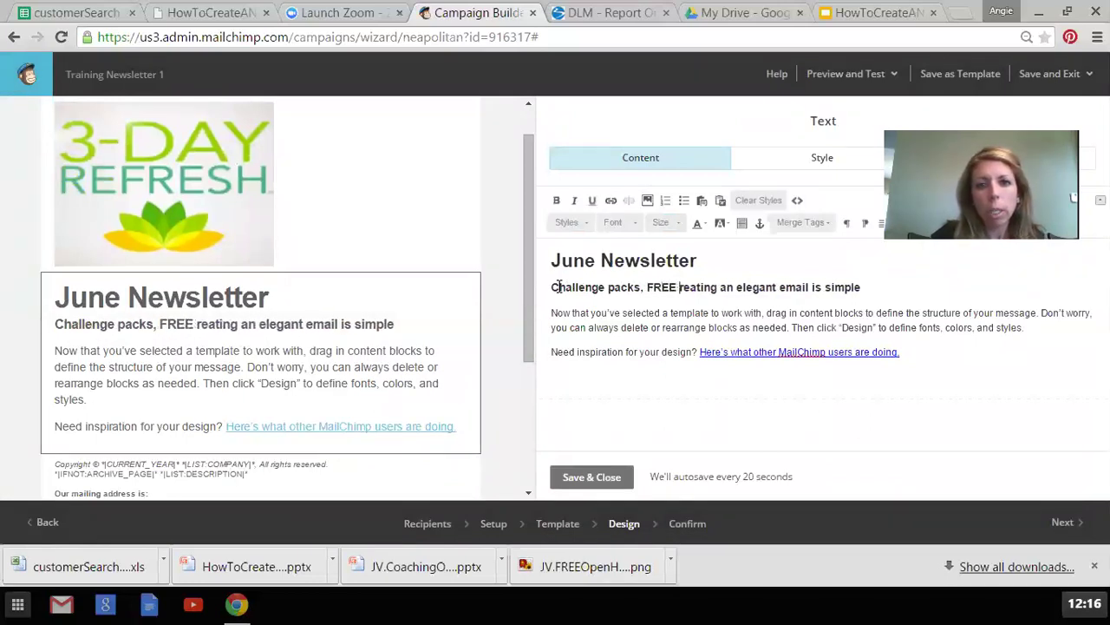
text(ps and more!)
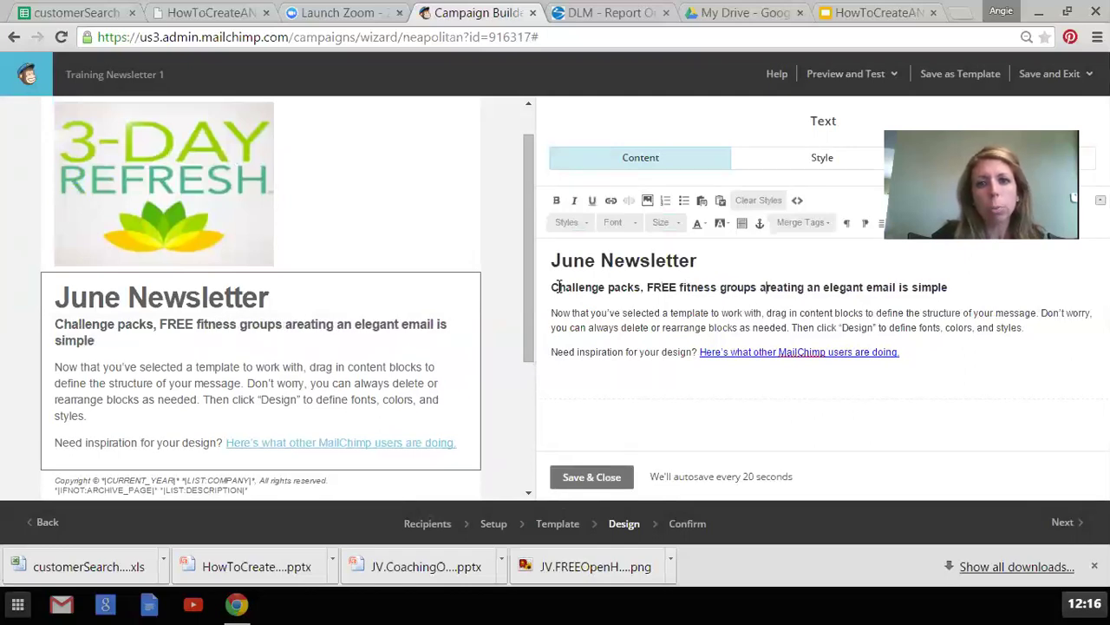
key(shift+Right)
key(shift+Right)
key(shift+Right)
key(shift+Right)
key(shift+Right)
key(shift+Right)
key(shift+Right)
key(shift+Right)
key(shift+Right)
key(shift+Right)
key(shift+Right)
key(shift+Right)
key(shift+Right)
key(shift+Right)
key(shift+Right)
key(shift+Right)
key(shift+Right)
key(shift+Right)
key(shift+Right)
key(shift+Right)
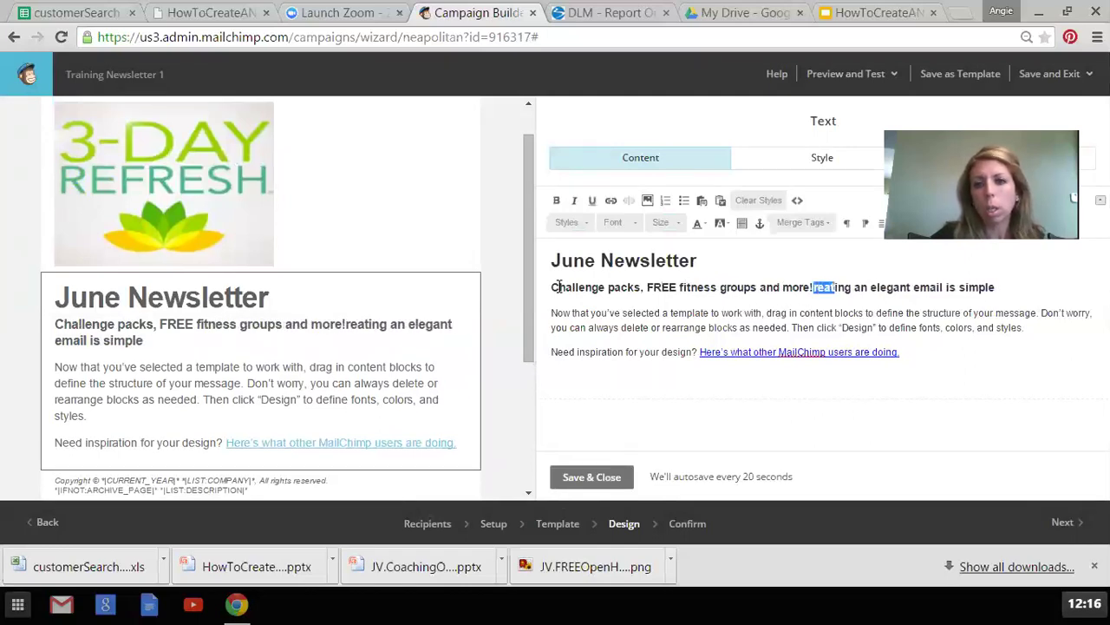
key(shift+Right)
key(BackSpace)
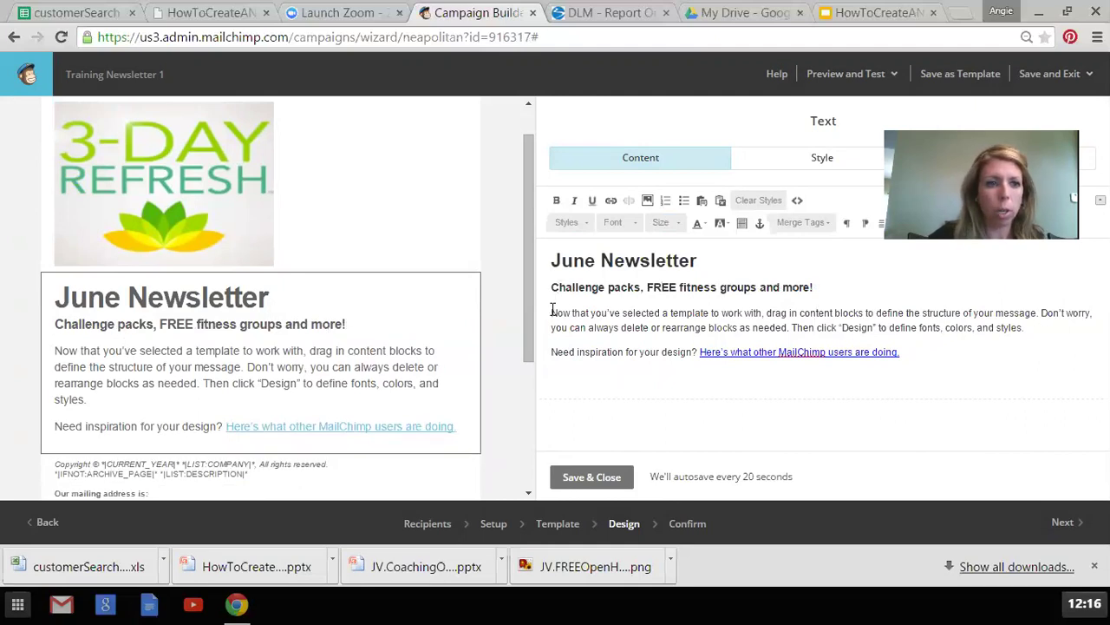
key(shift+Down)
key(shift+Down)
key(shift+Down)
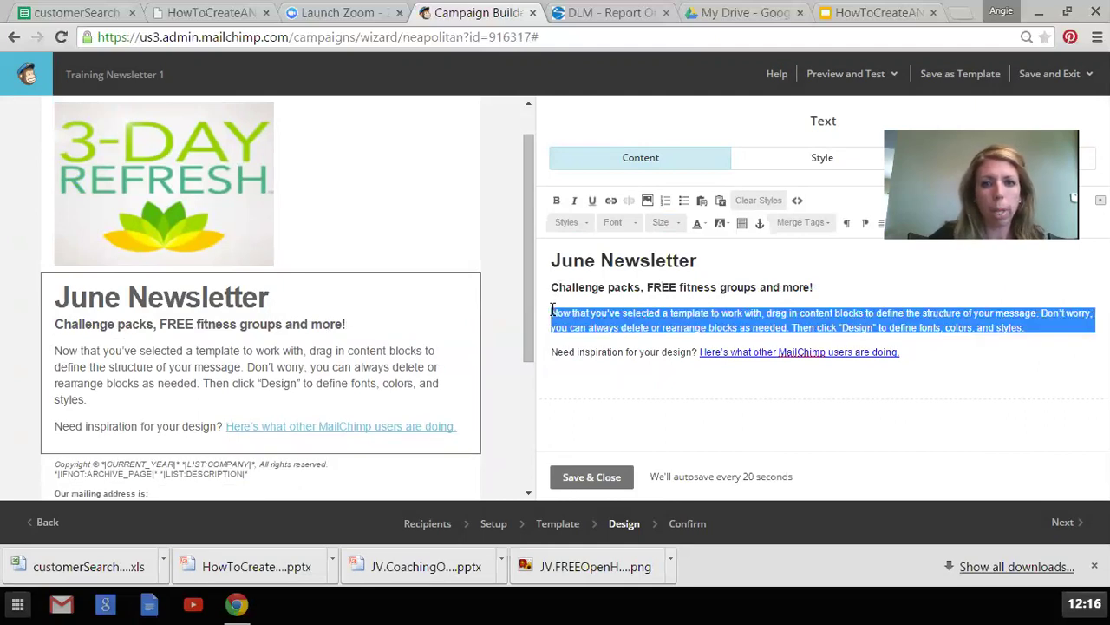
click(552, 311)
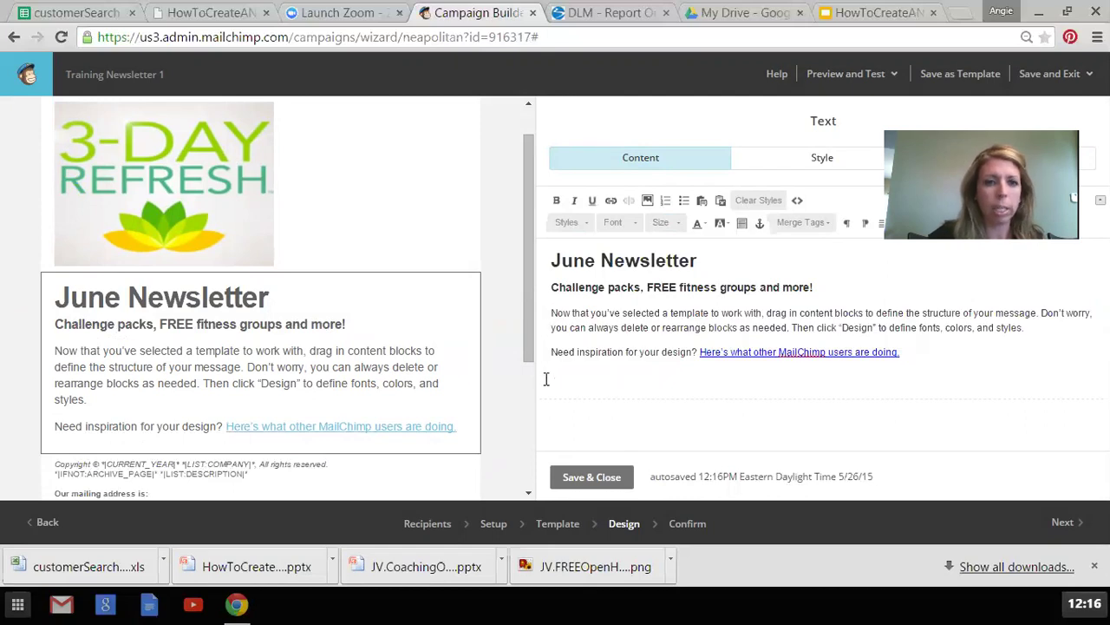
click(592, 482)
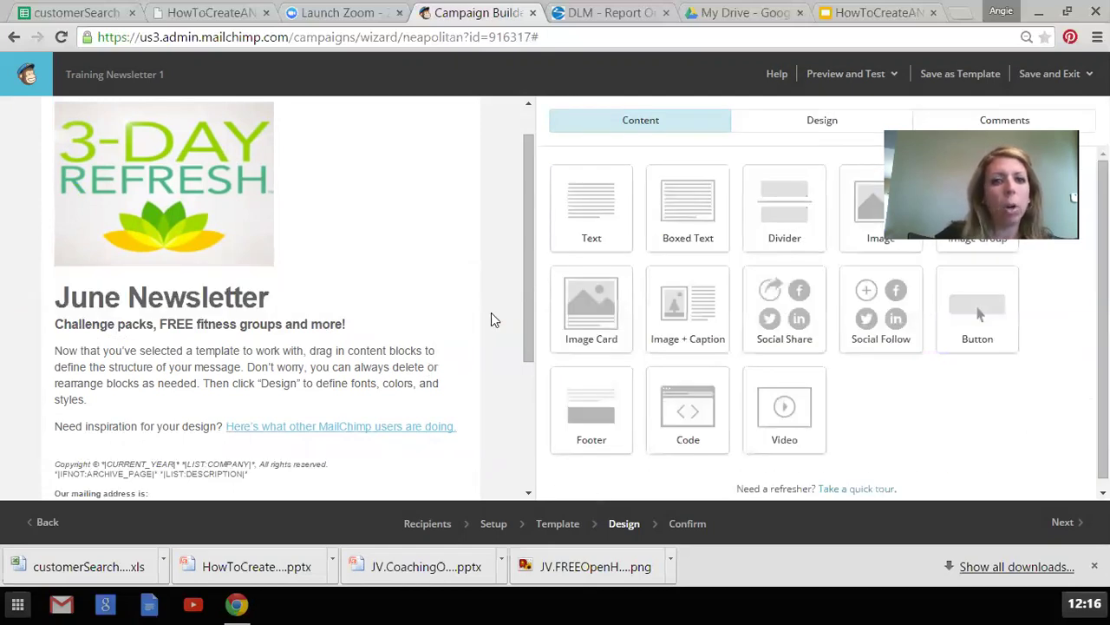
- Add an image block between the body text and the footer and fill it with the uploaded image AB.3DRBuyThis.01
drag(527, 302, 533, 366)
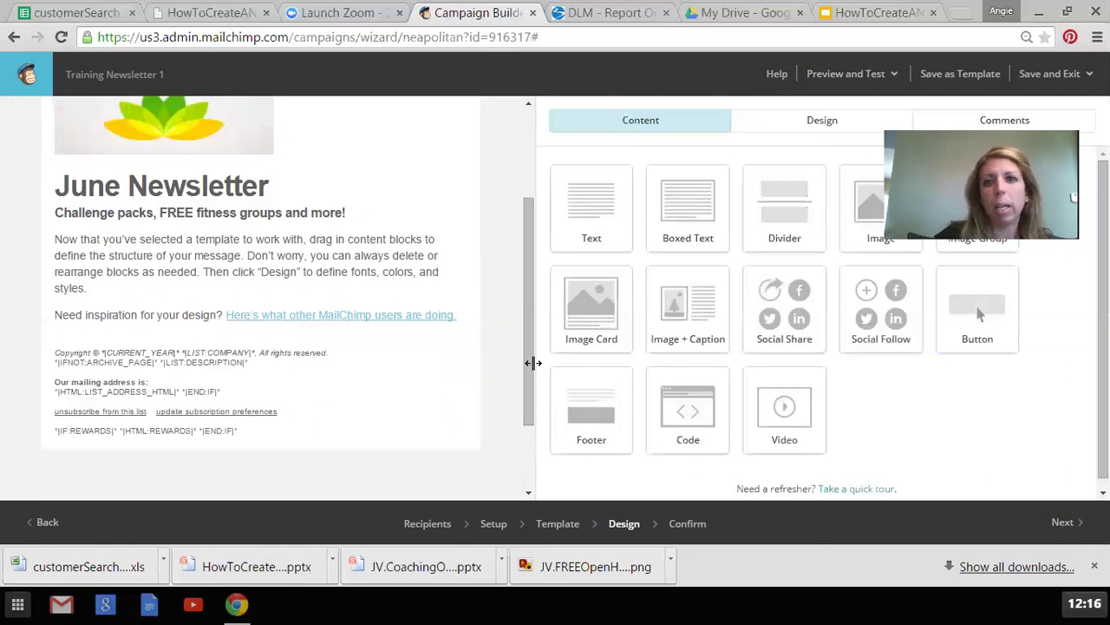
drag(877, 217, 338, 329)
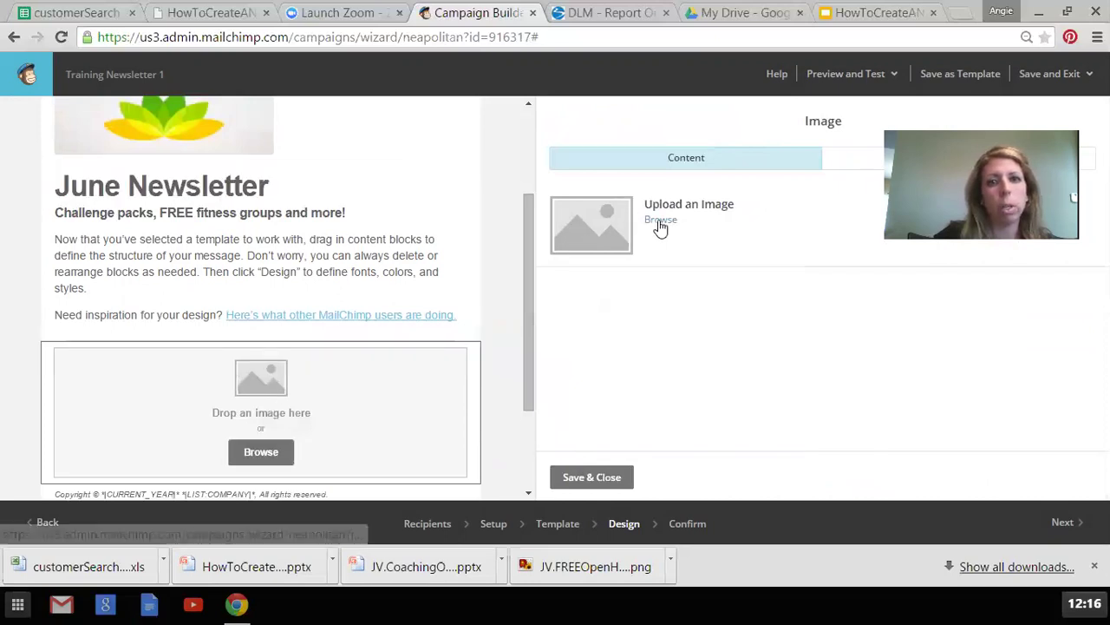
click(657, 221)
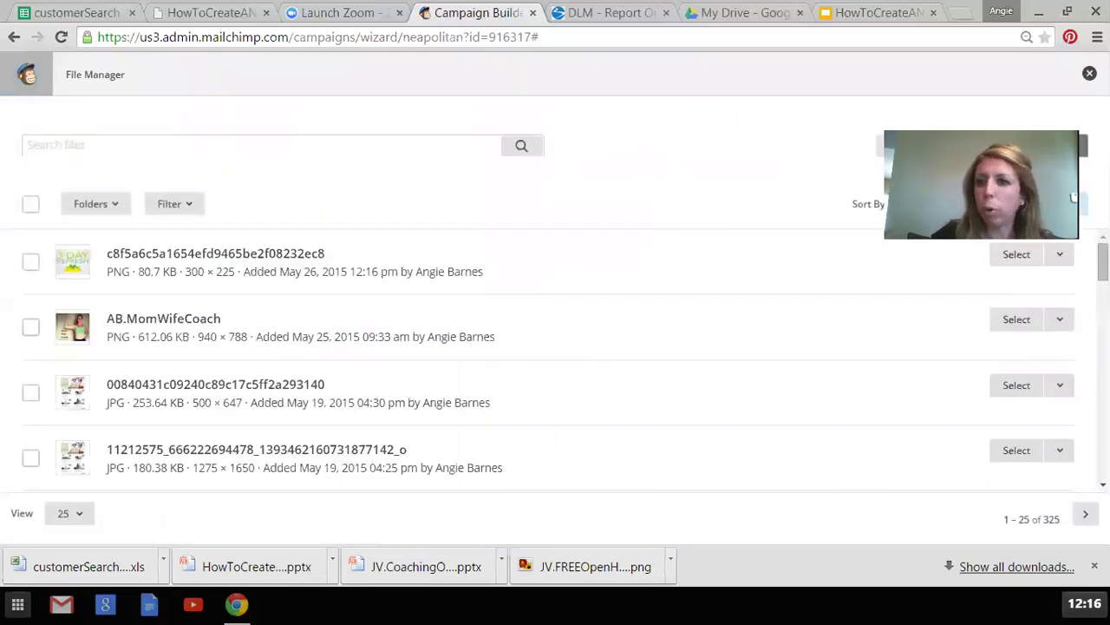
scroll(555, 355, down, 3)
scroll(555, 355, down, 2)
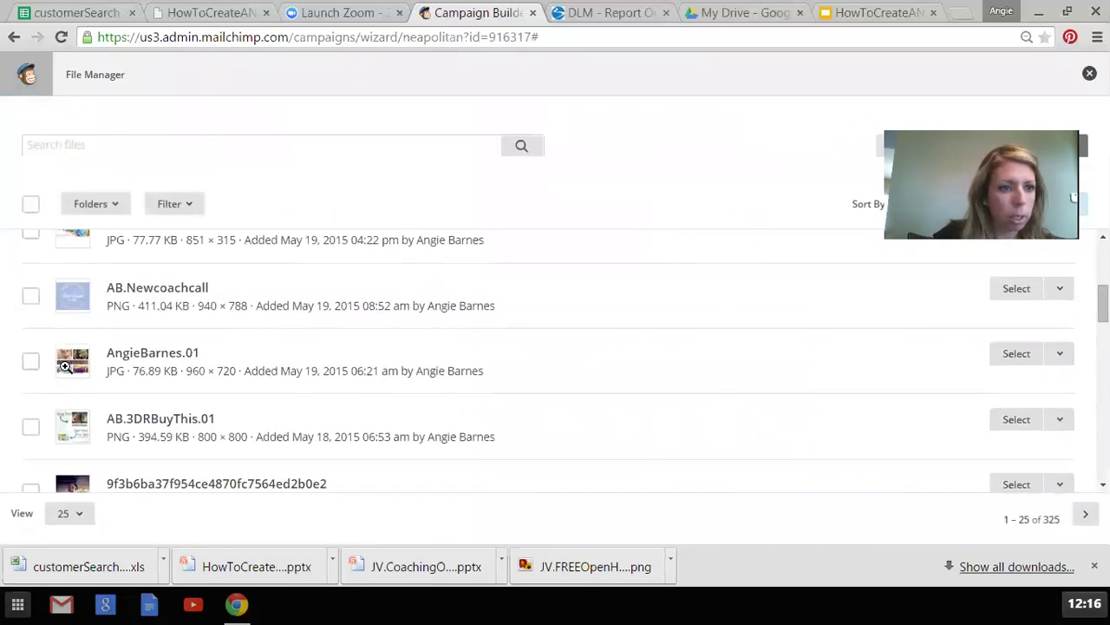
click(73, 436)
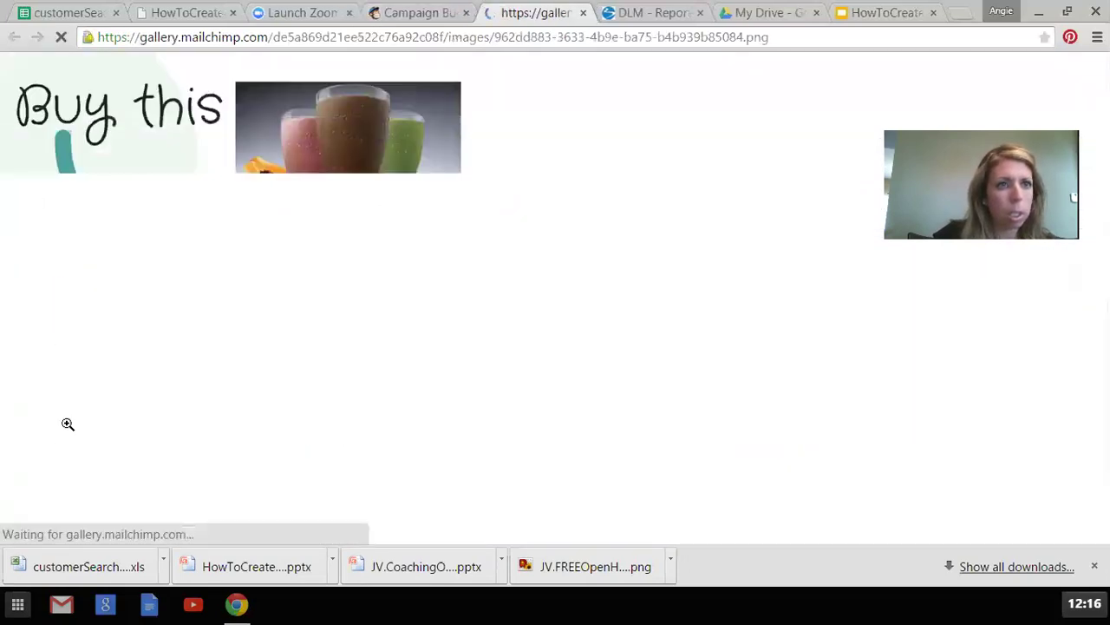
click(583, 13)
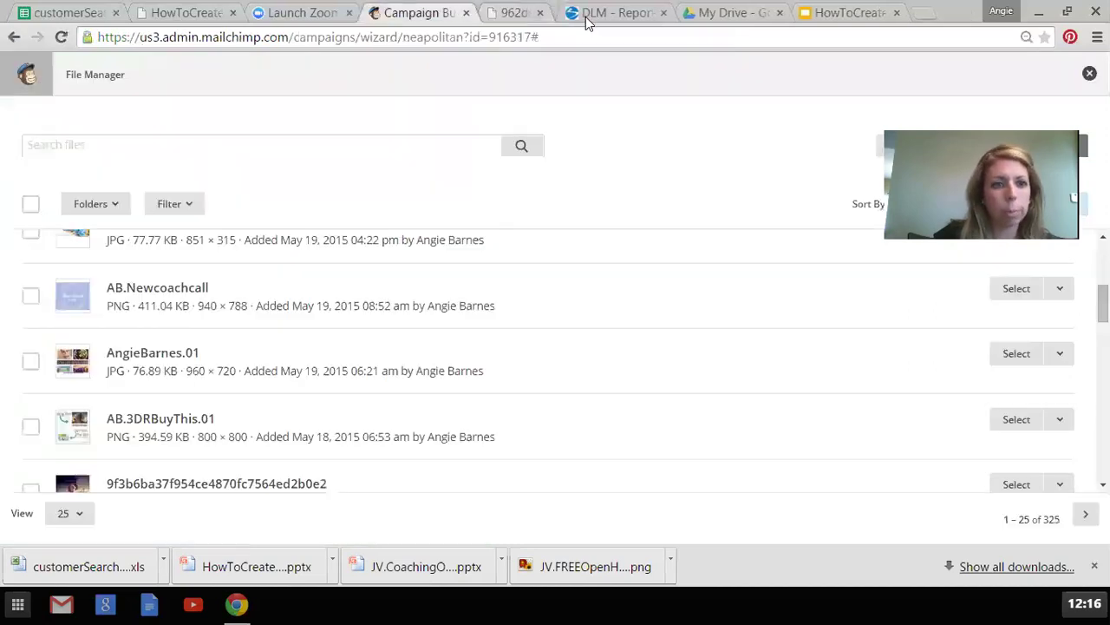
click(32, 426)
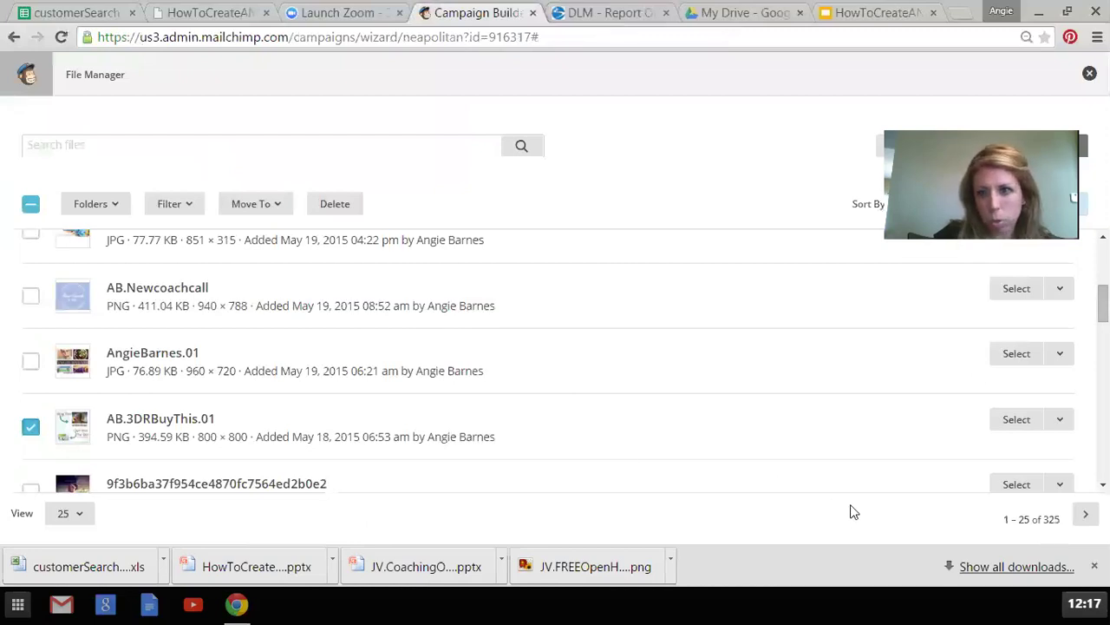
click(1019, 414)
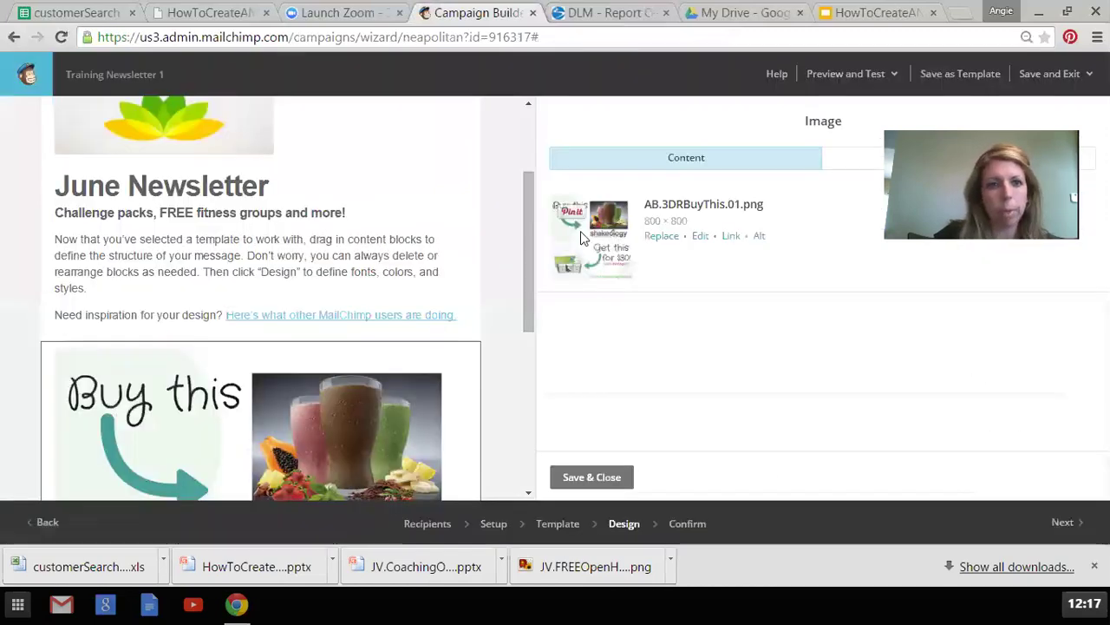
drag(530, 252, 535, 295)
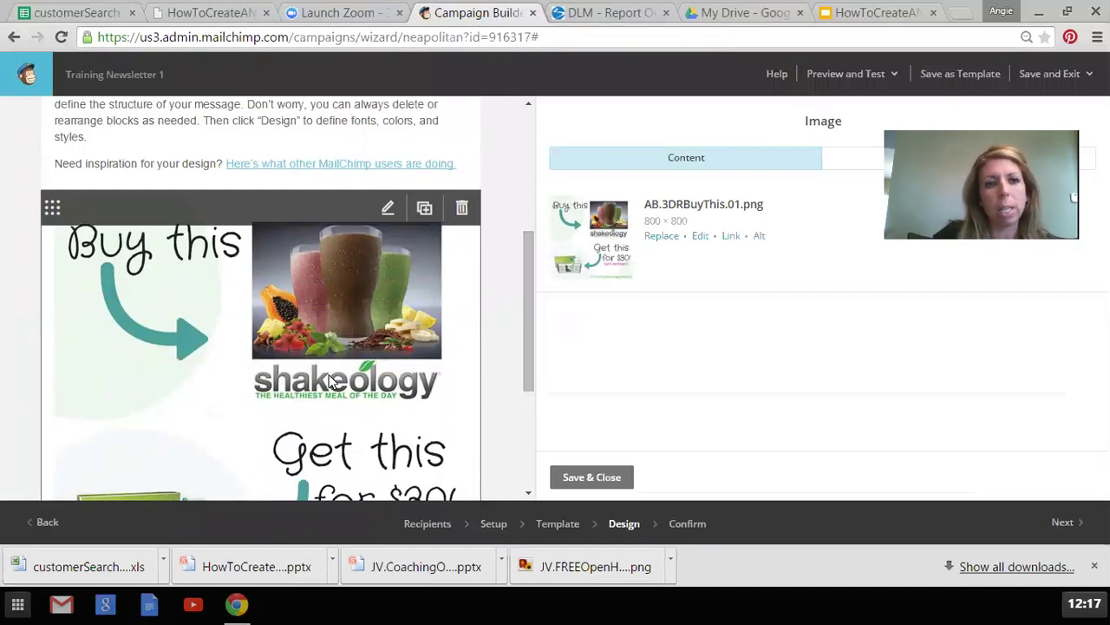
click(731, 236)
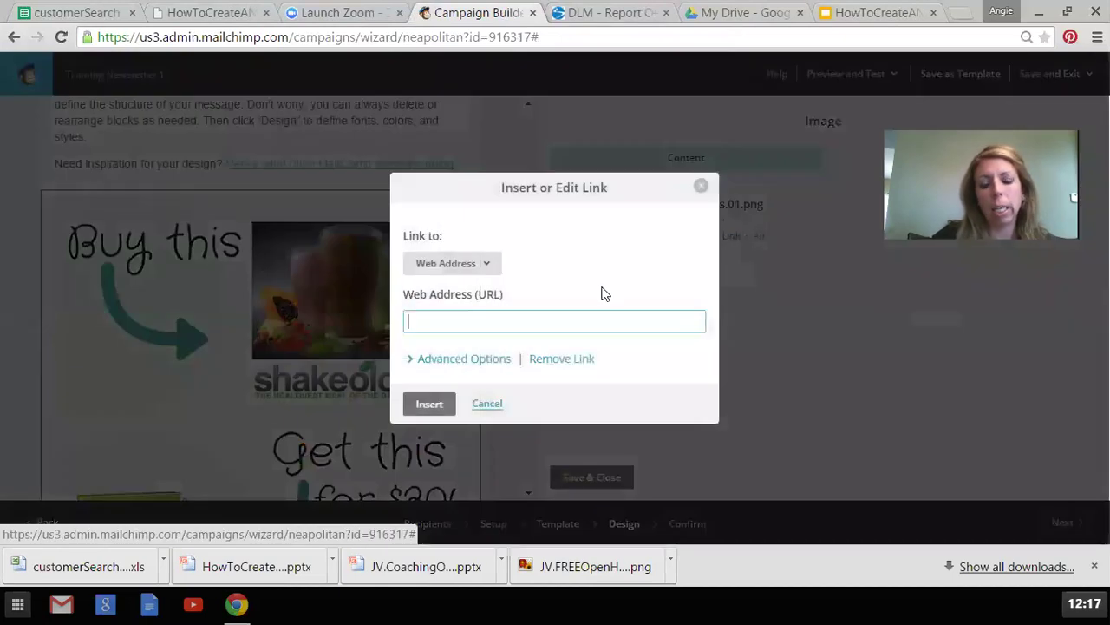
text(www.teambod)
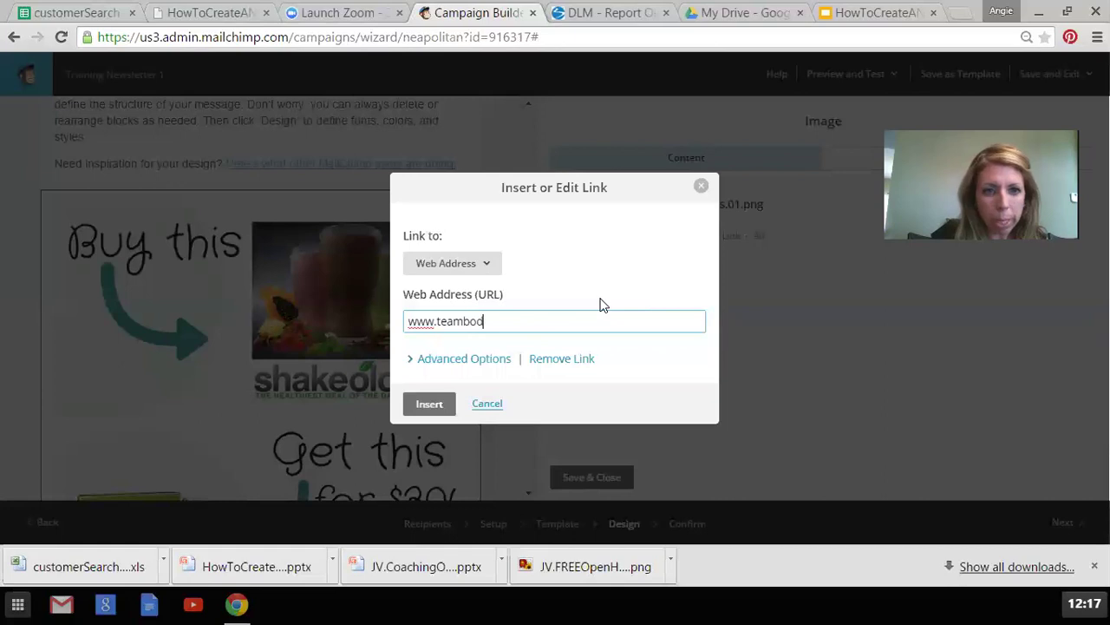
text(y.c)
key(BackSpace)
text(.co)
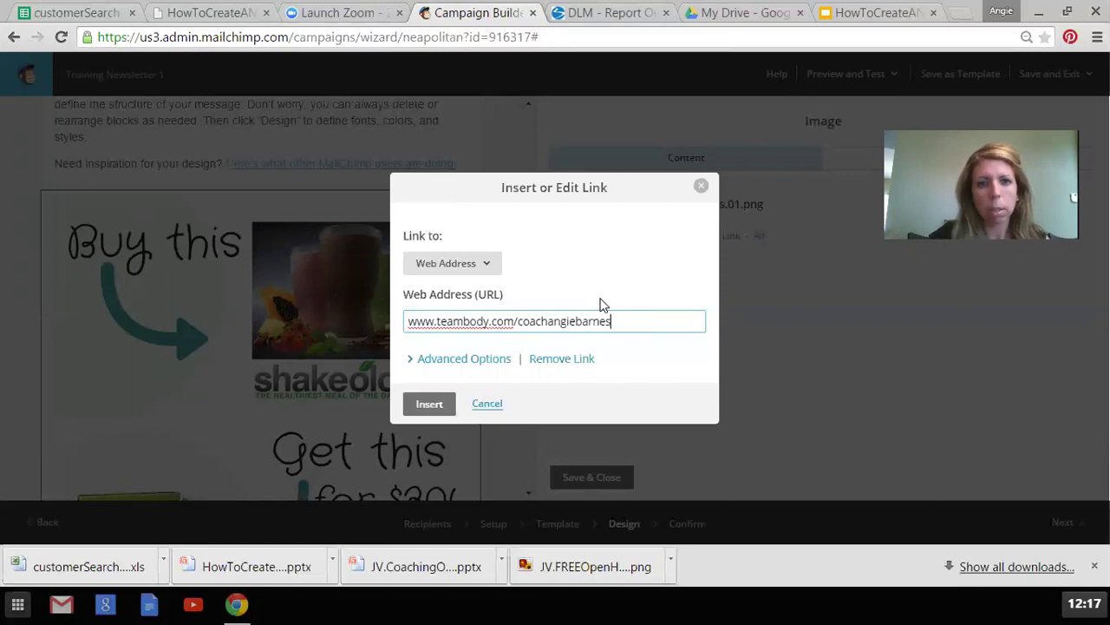
click(445, 401)
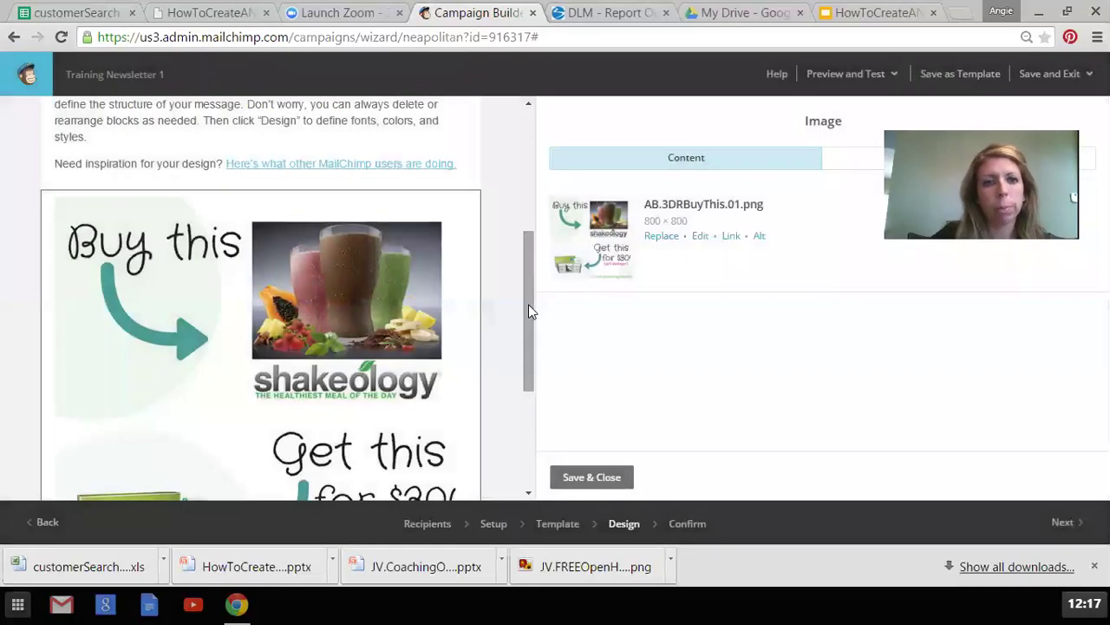
drag(528, 310, 531, 396)
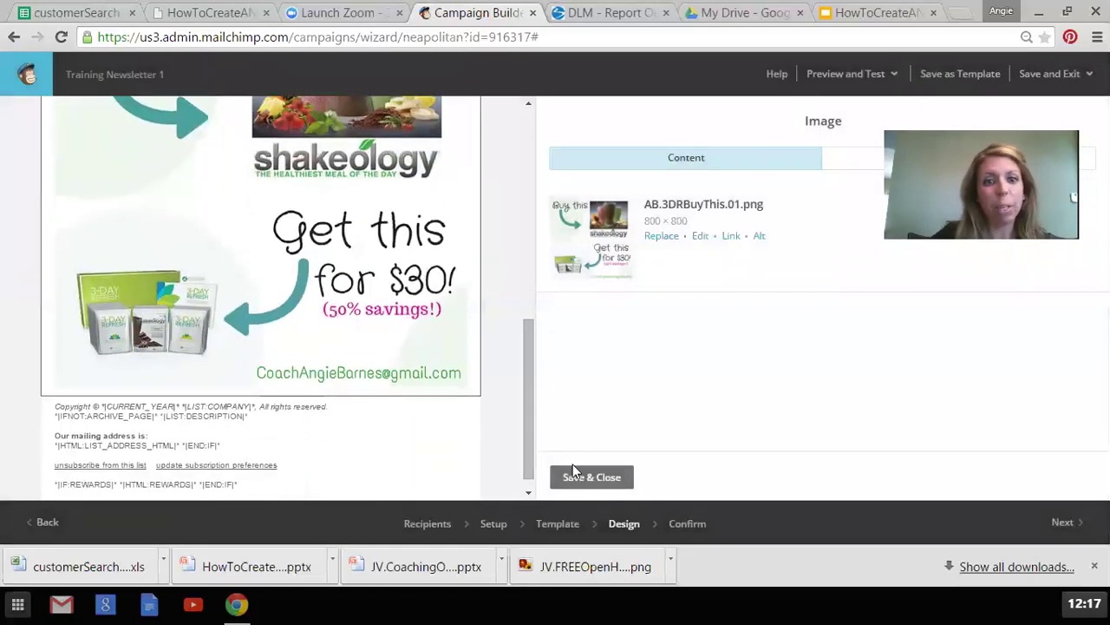
click(576, 473)
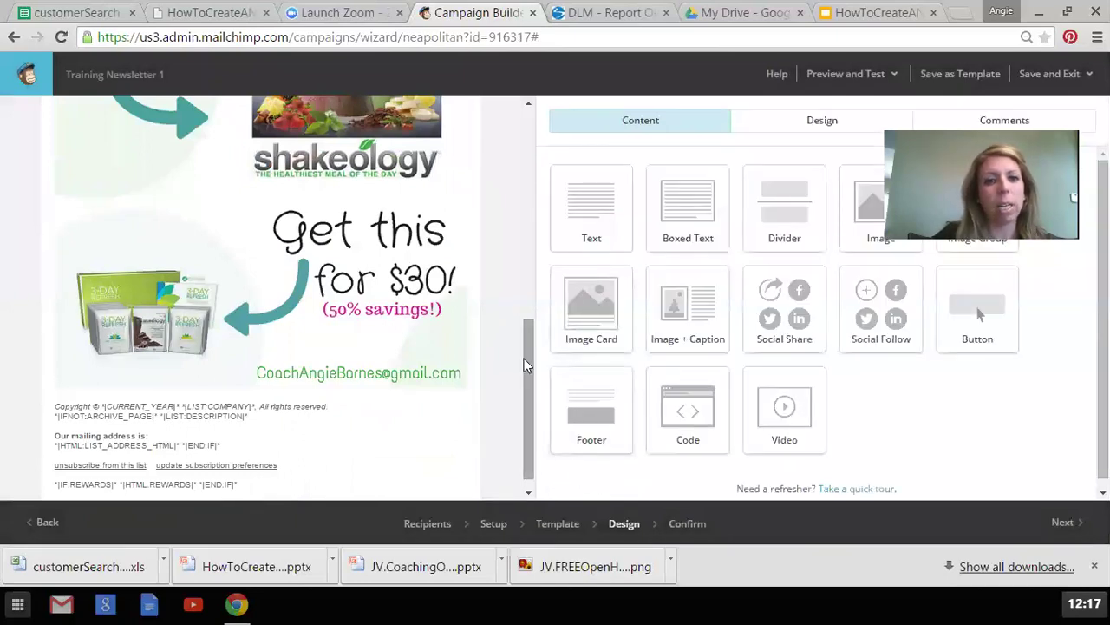
- Add a button block between the Shakeology image and the footer with the text "GET YOUR REFRESH TODAY!"
drag(985, 349, 355, 396)
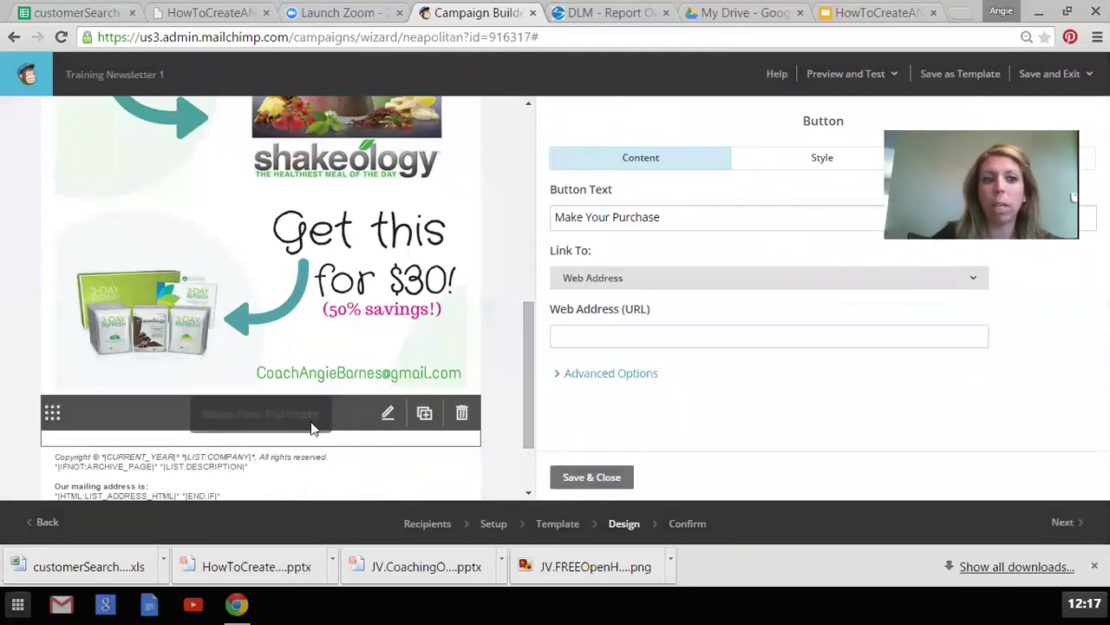
drag(684, 217, 440, 234)
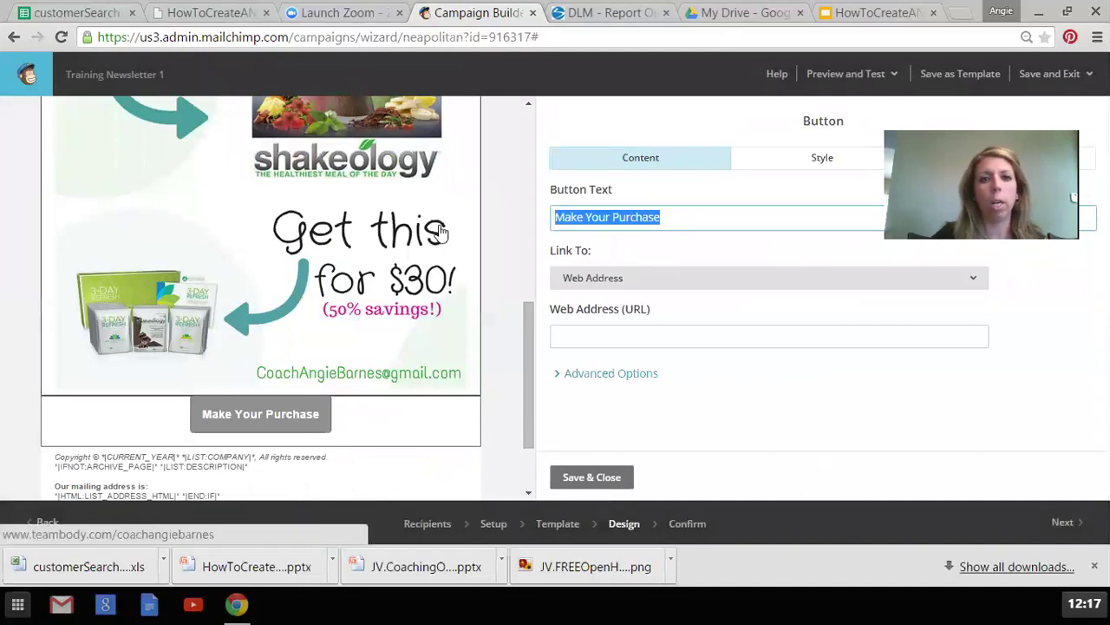
text(GET YOUR REFRESH TODAY!)
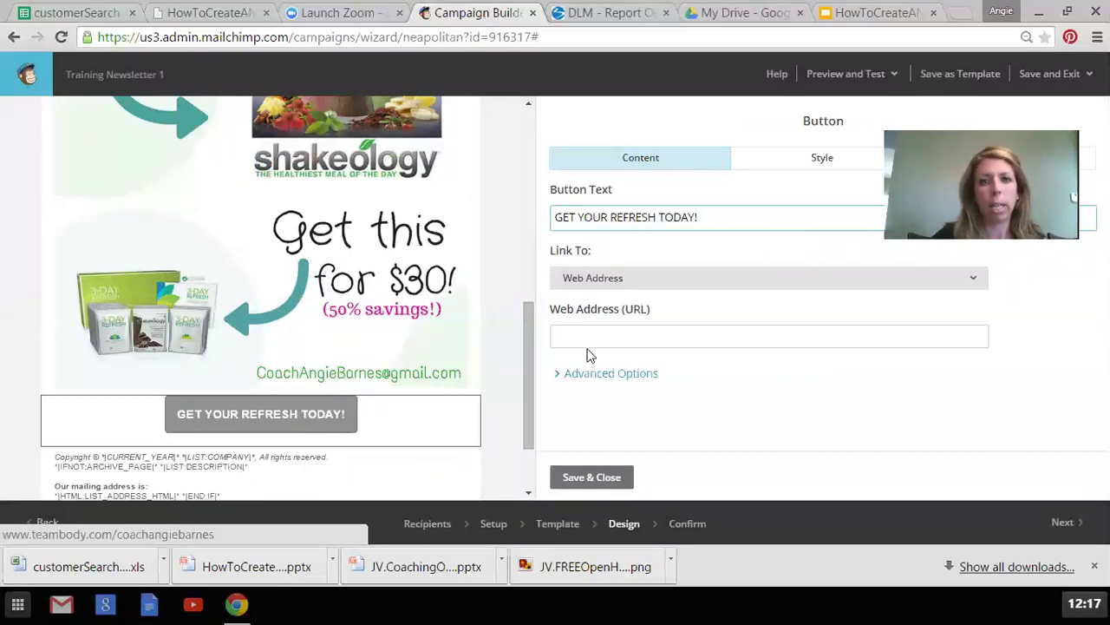
click(593, 340)
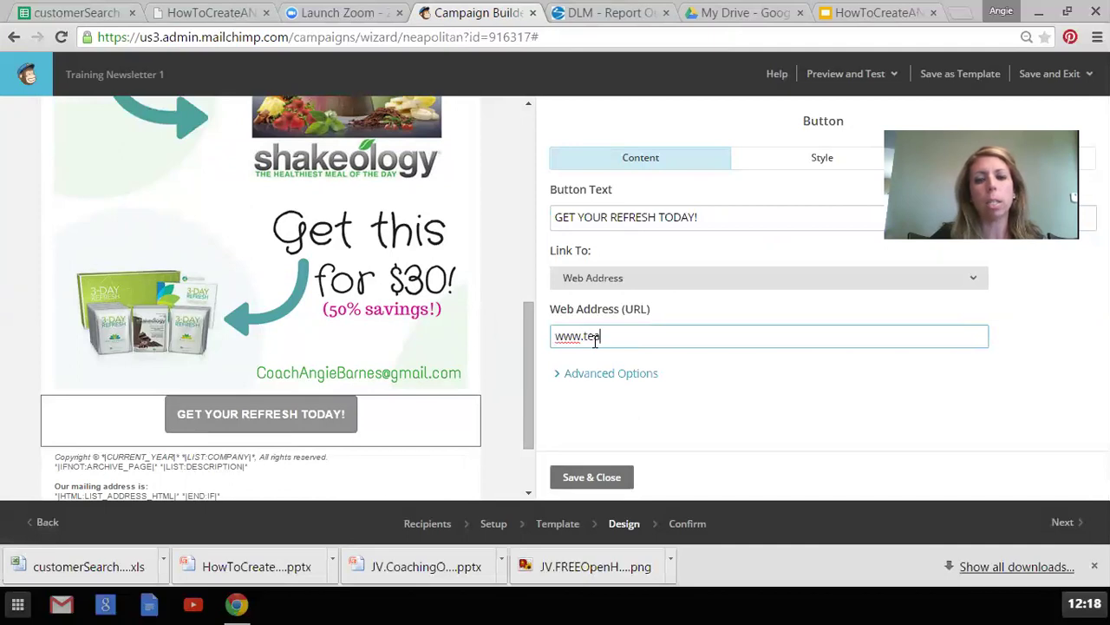
text(www.teambeachbody.co)
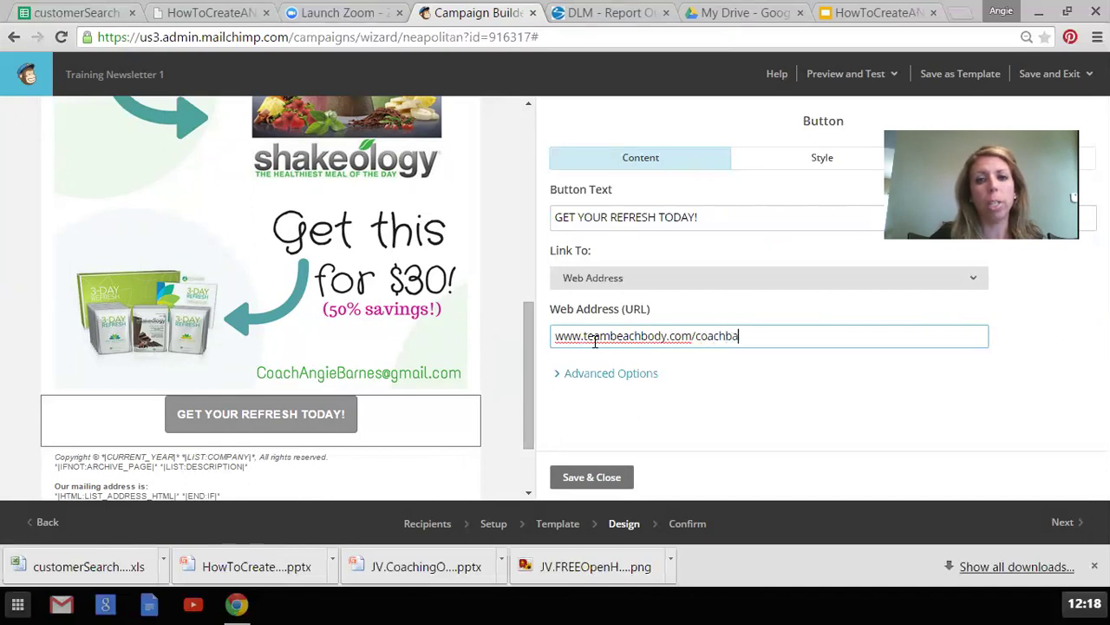
text(m/coachangiebarnes)
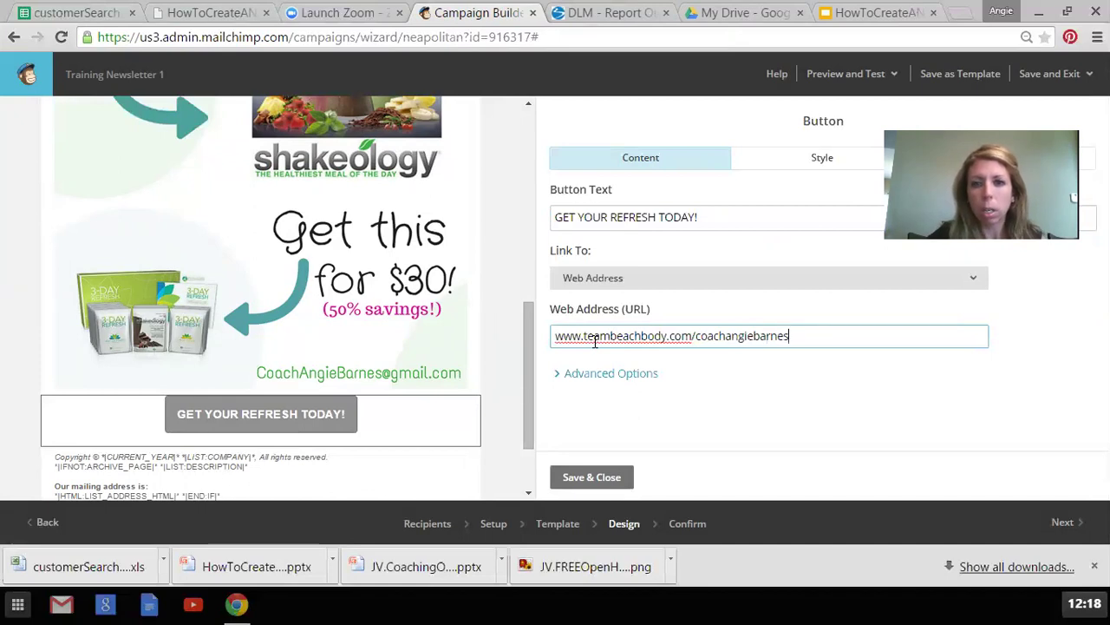
click(607, 476)
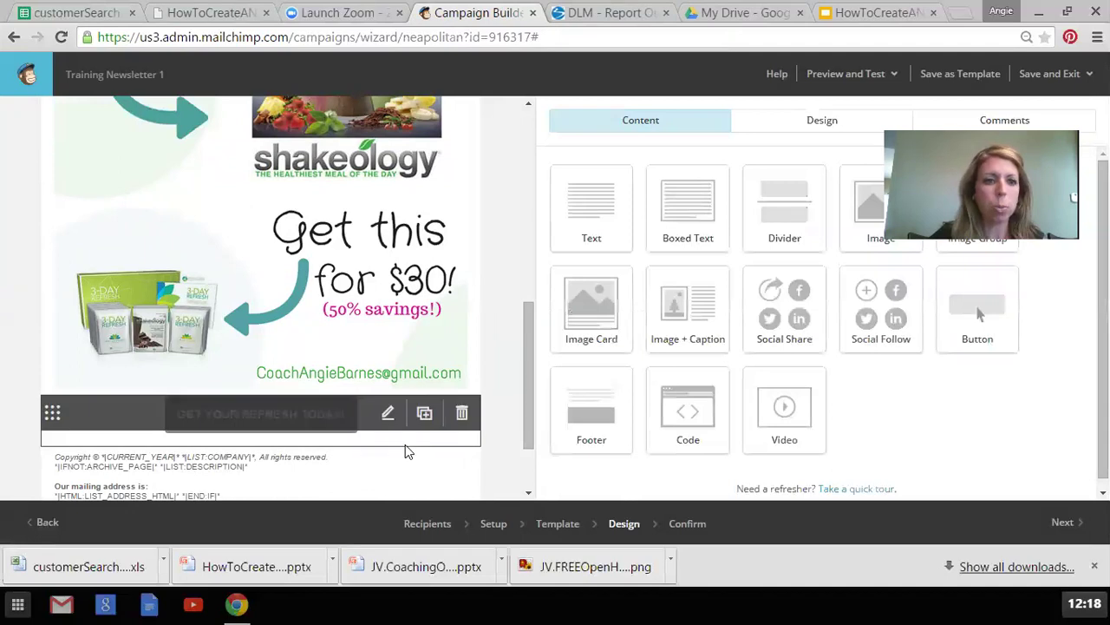
- Change the background of the "GET YOUR REFRESH TODAY!" button to bright pink and save the block
click(337, 444)
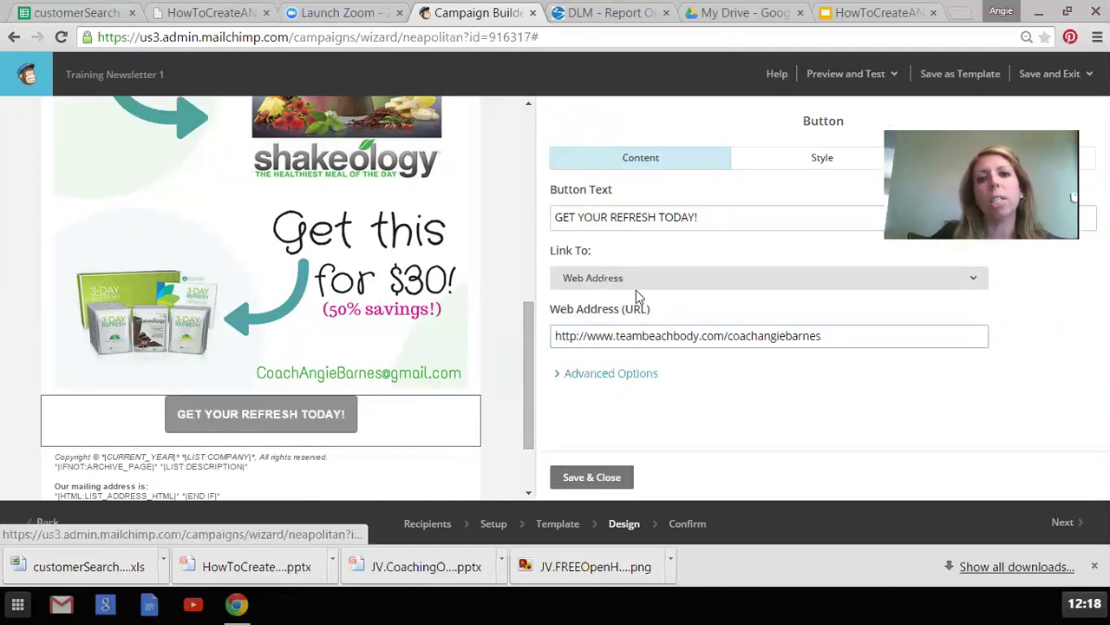
click(844, 163)
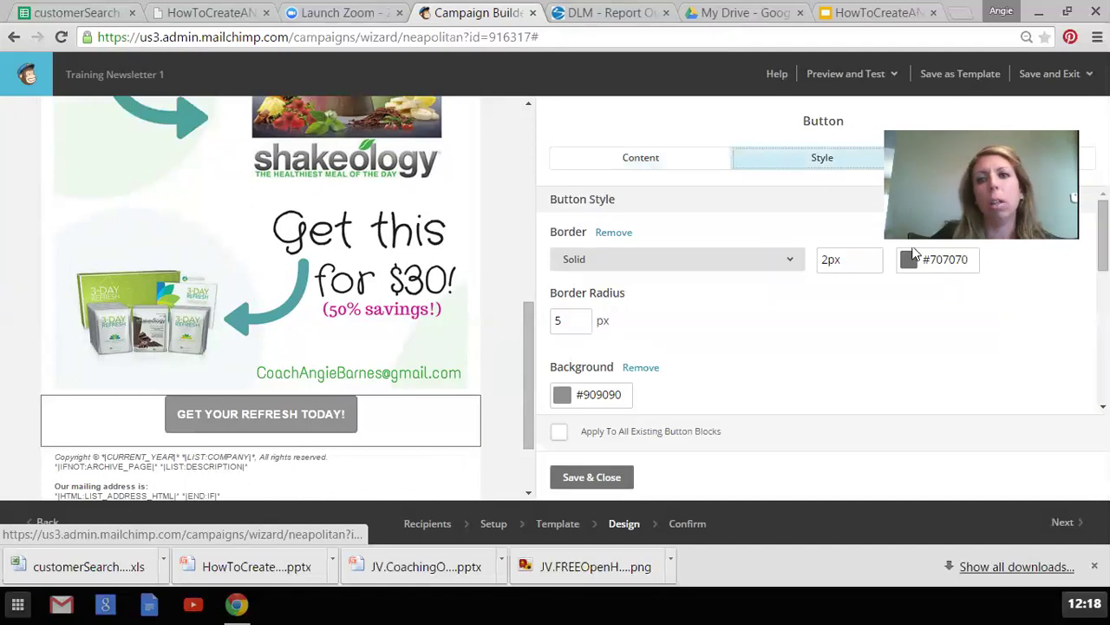
click(563, 397)
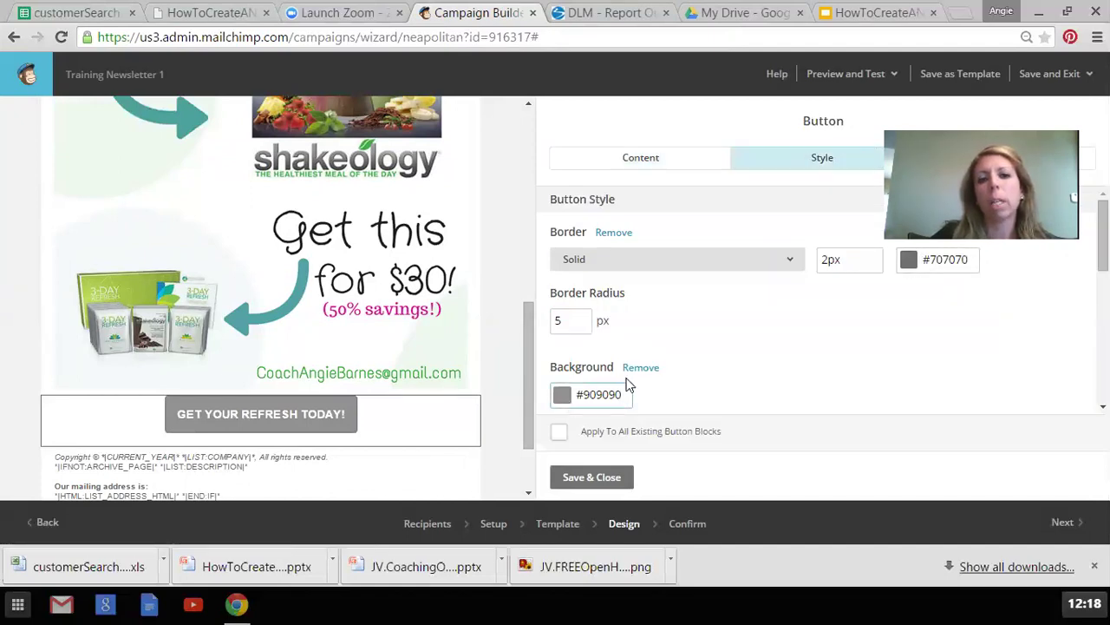
scroll(808, 338, down, 5)
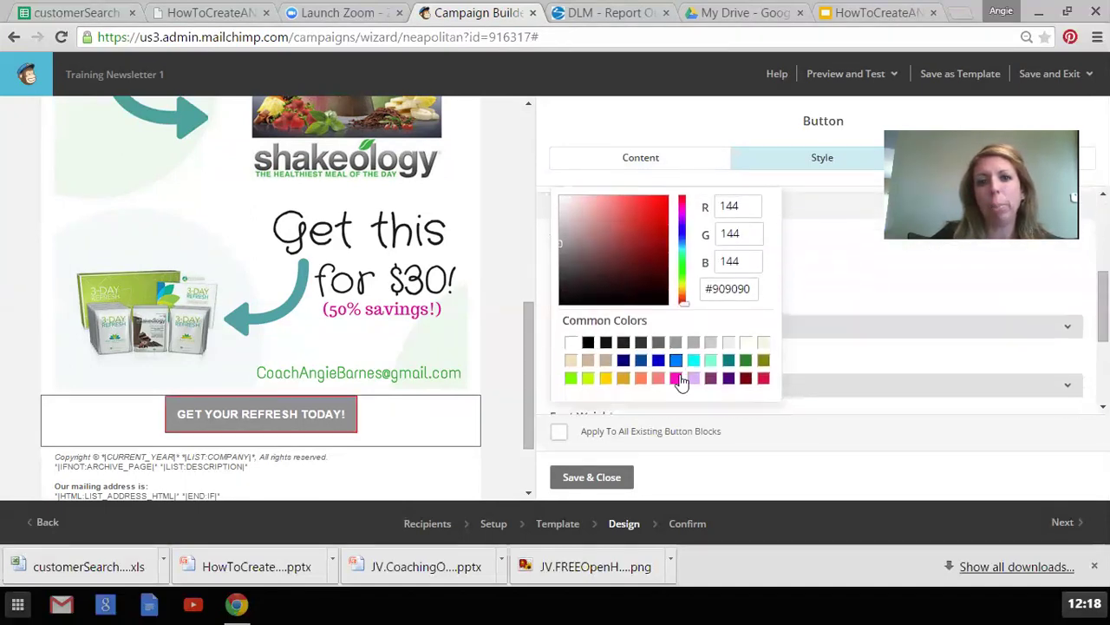
click(680, 382)
click(578, 476)
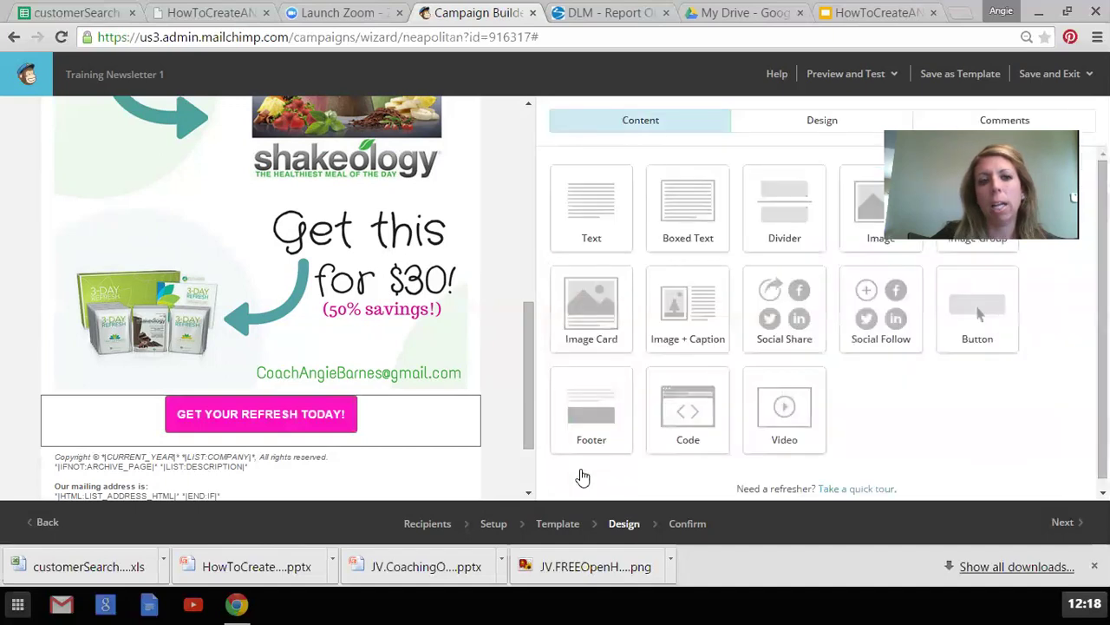
- Add a text block between the button and the footer and replace its placeholder with "Make it a great day!"
drag(527, 413, 528, 227)
scroll(526, 306, down, 8)
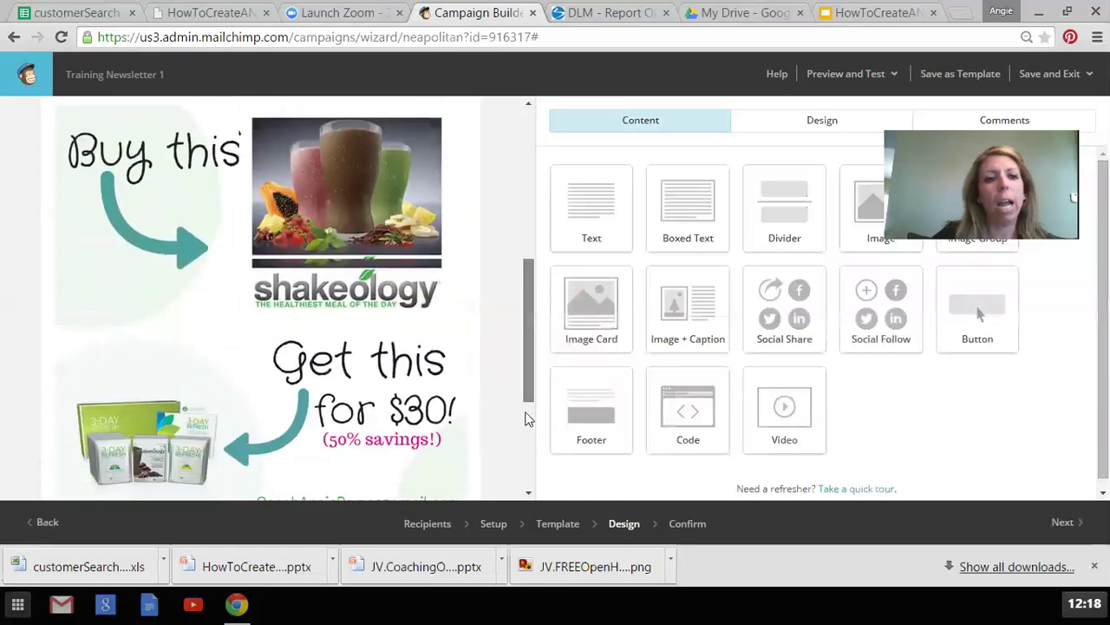
drag(591, 208, 409, 376)
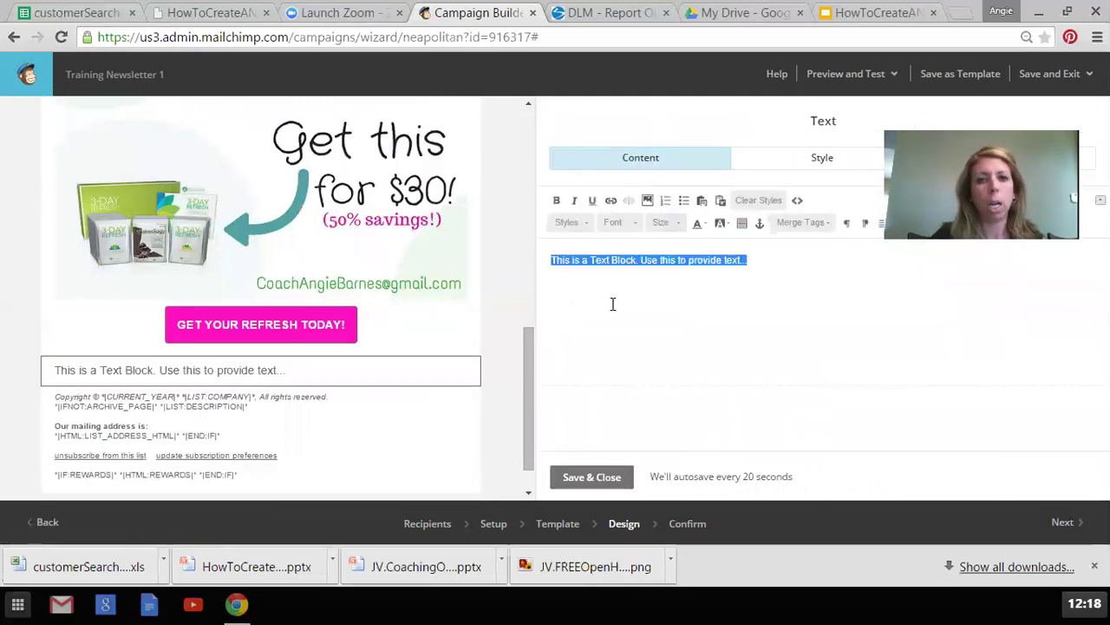
text(Make it a great day!)
key(Return)
- Sign off with the sender's full name and the filler lines "ldkfjdslfjsd", "blkdjfkljdf" and "blkfjdlj", and save the text block
text(Abgie B)
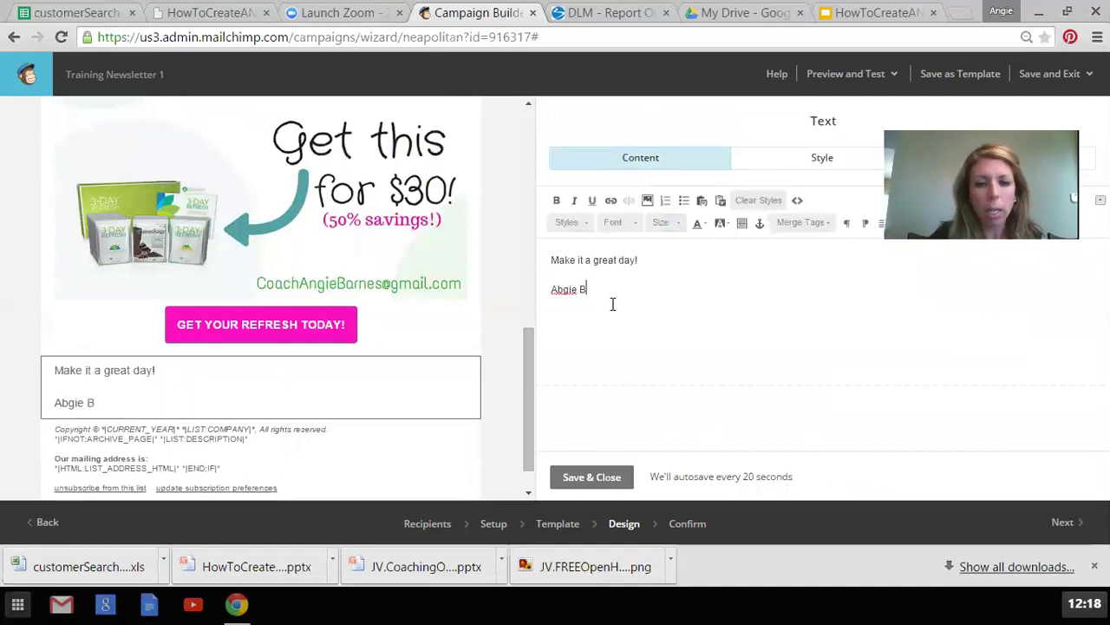
key(BackSpace)
key(BackSpace)
key(BackSpace)
key(BackSpace)
key(BackSpace)
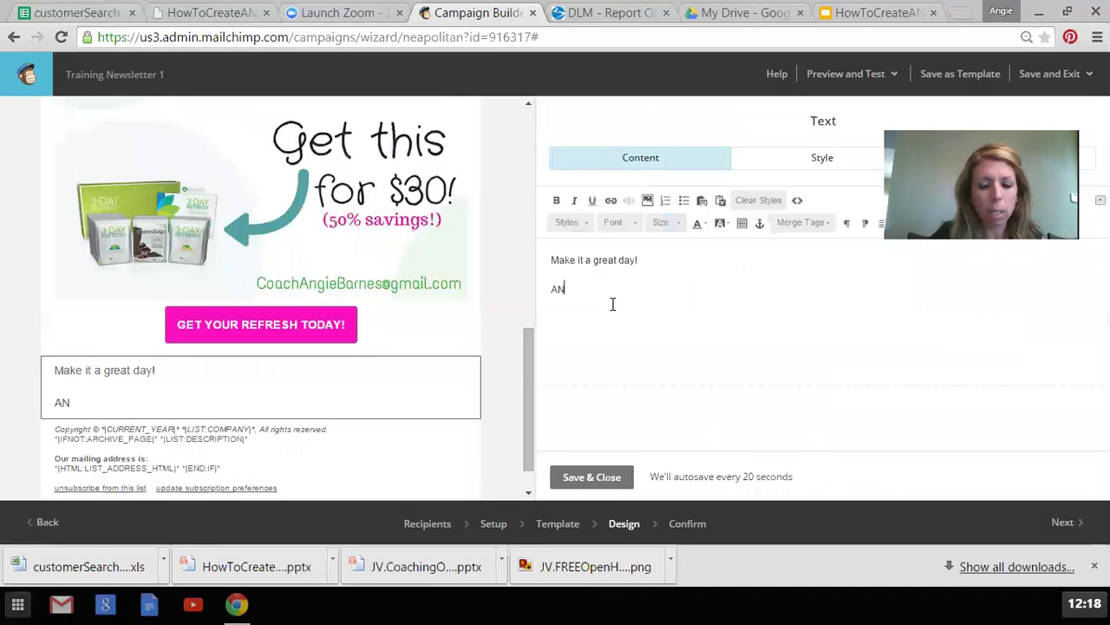
text(arnes)
key(Return)
text(ldkfjdslfjsd)
key(Return)
text(blkdjfkljdf)
key(Return)
text(blkfjdlj)
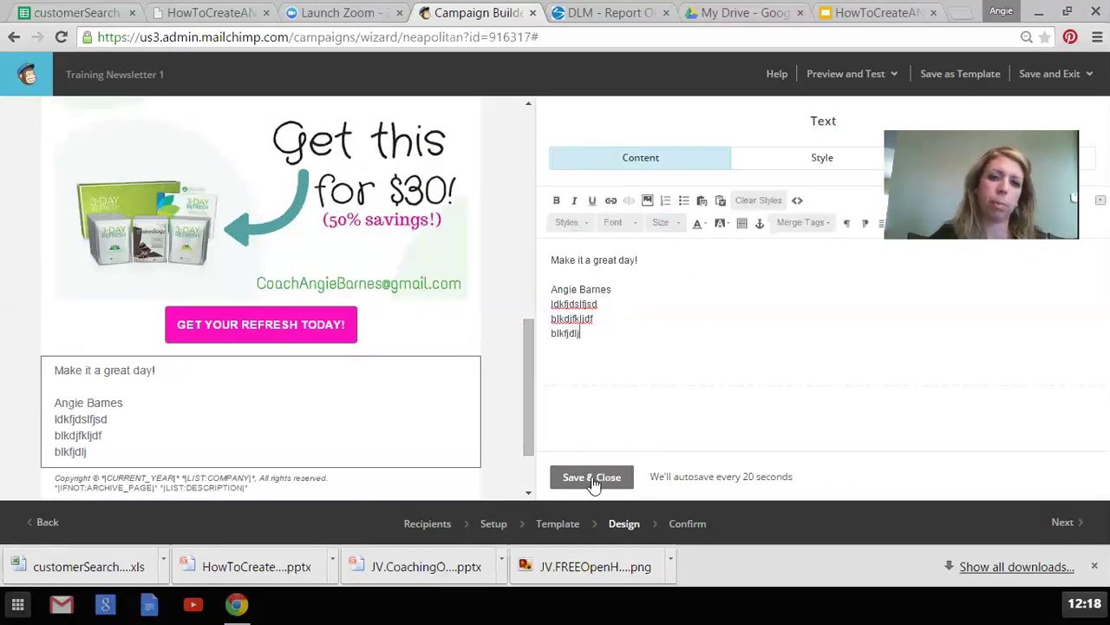
click(593, 479)
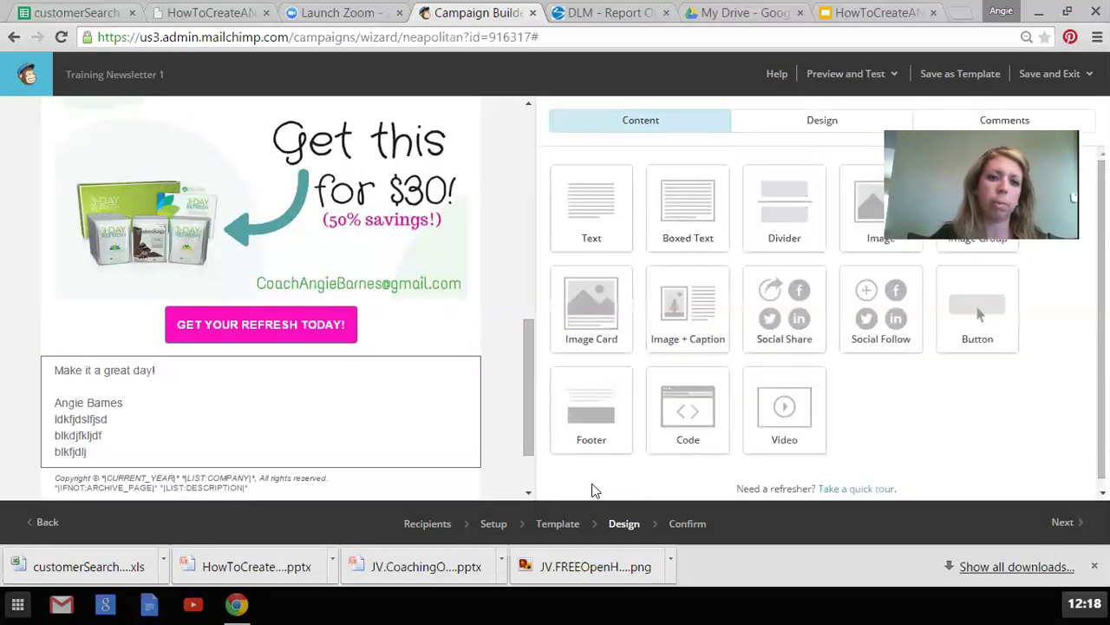
- Preview the newsletter in its desktop and mobile layouts, and return to the editor
drag(529, 441, 525, 238)
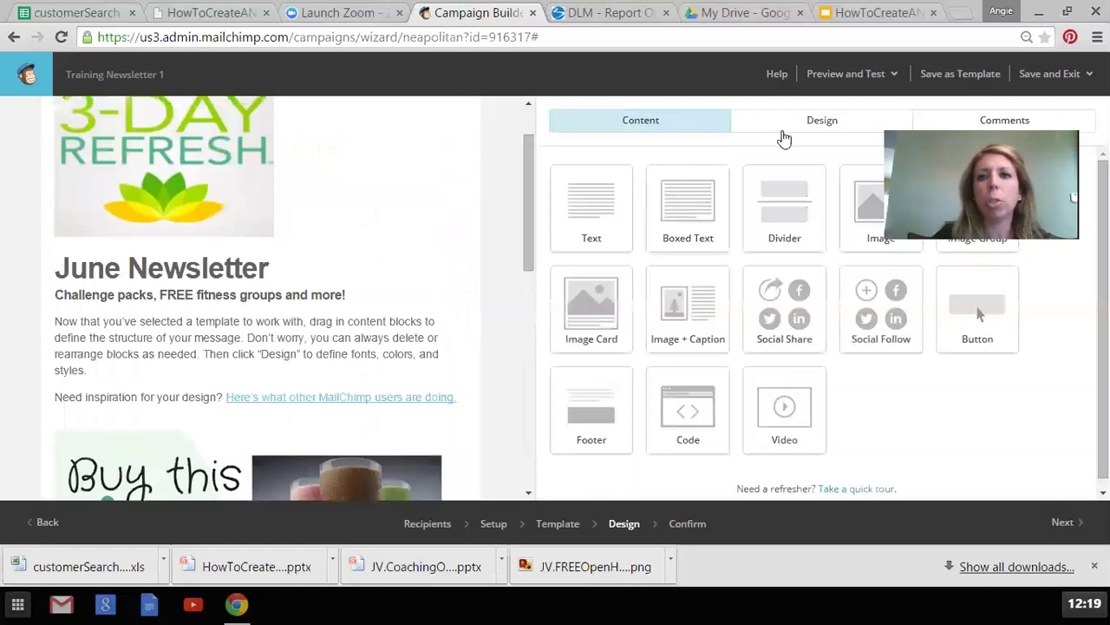
click(850, 84)
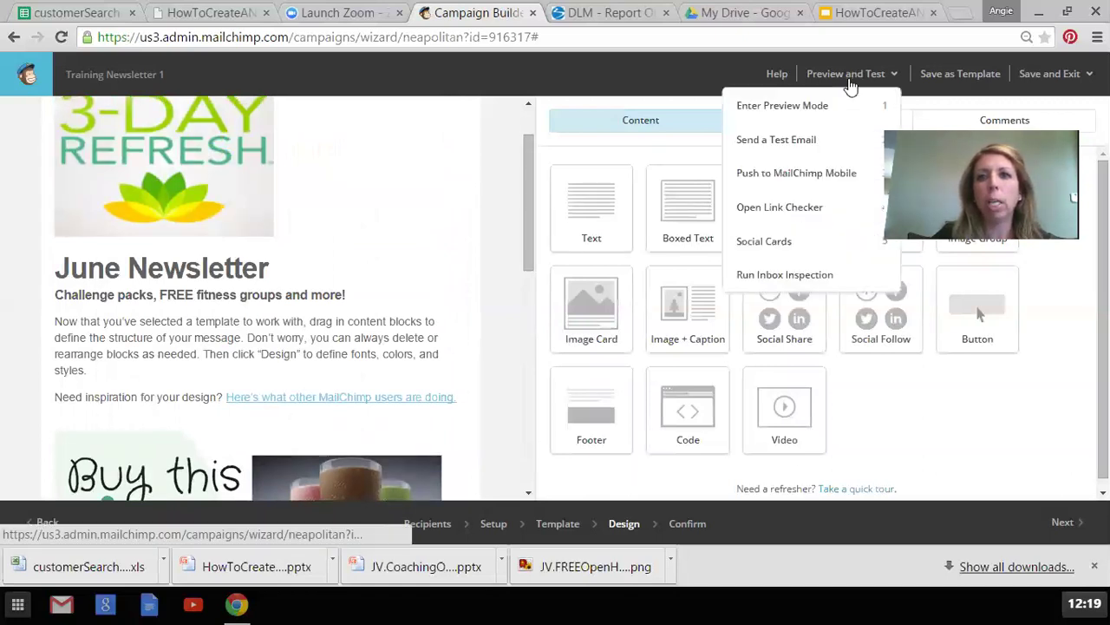
click(825, 105)
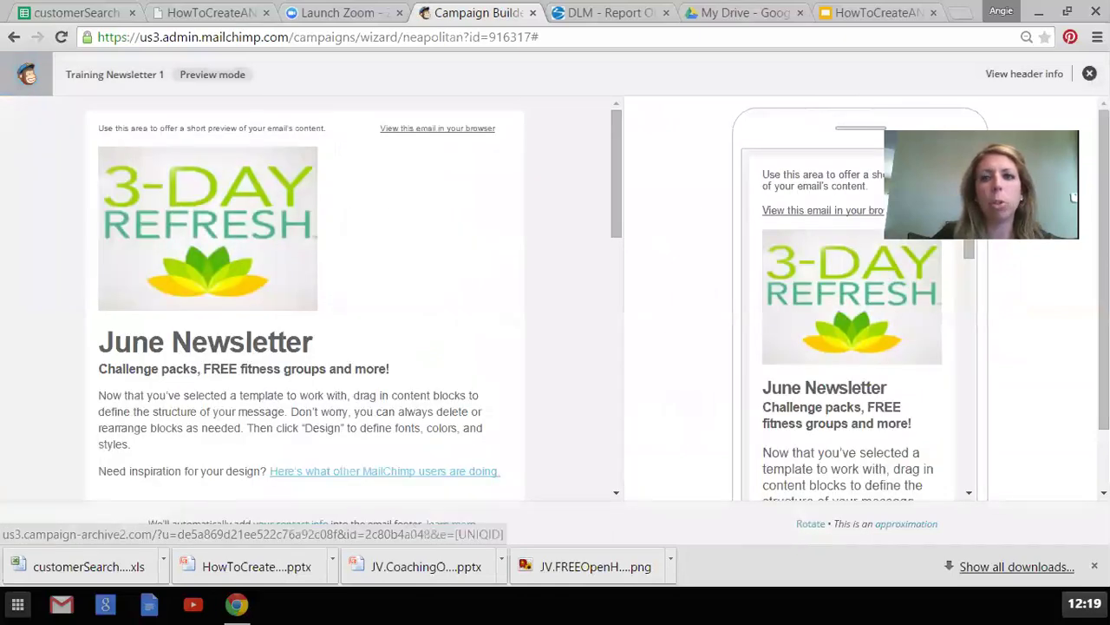
scroll(970, 250, down, 2)
mouse_move(970, 250)
mouse_down()
mouse_move(979, 372)
mouse_move(972, 173)
mouse_up()
drag(612, 154, 624, 132)
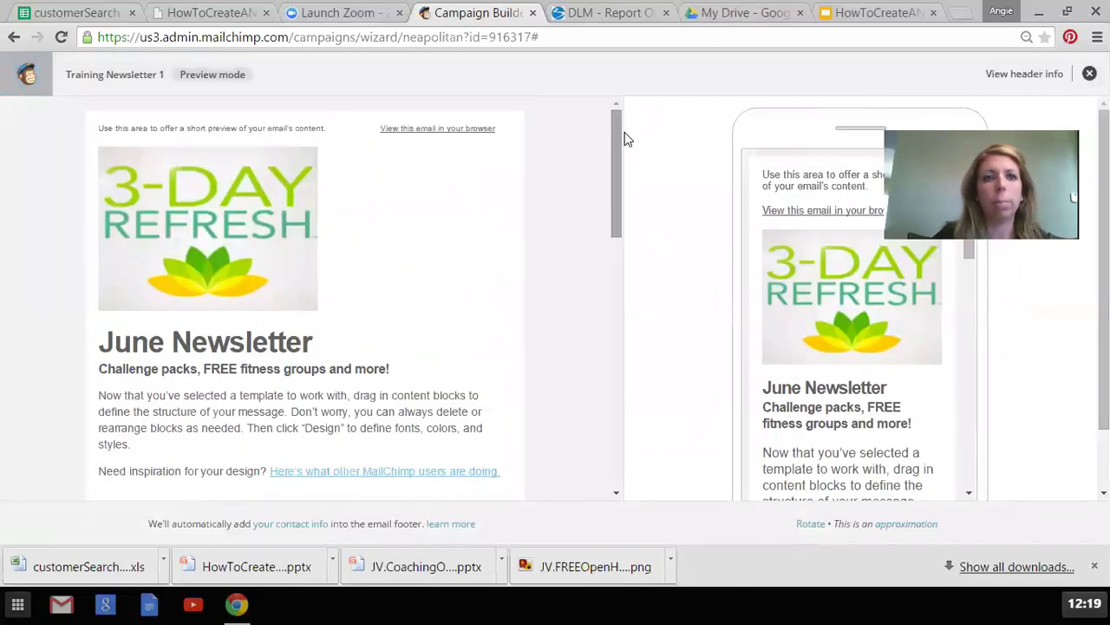
click(1090, 73)
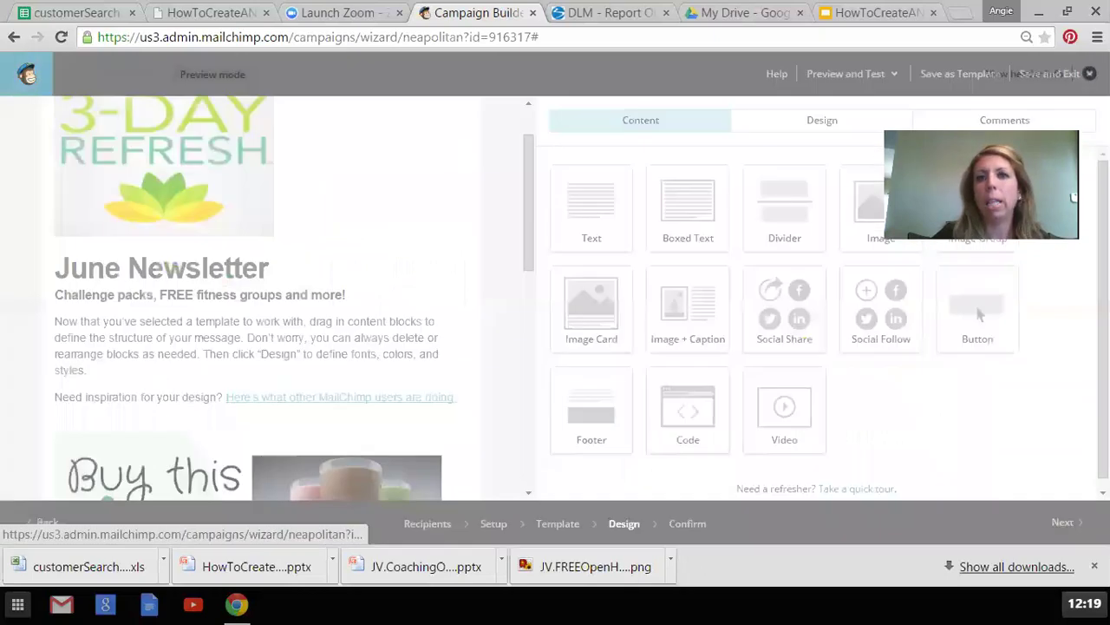
click(842, 76)
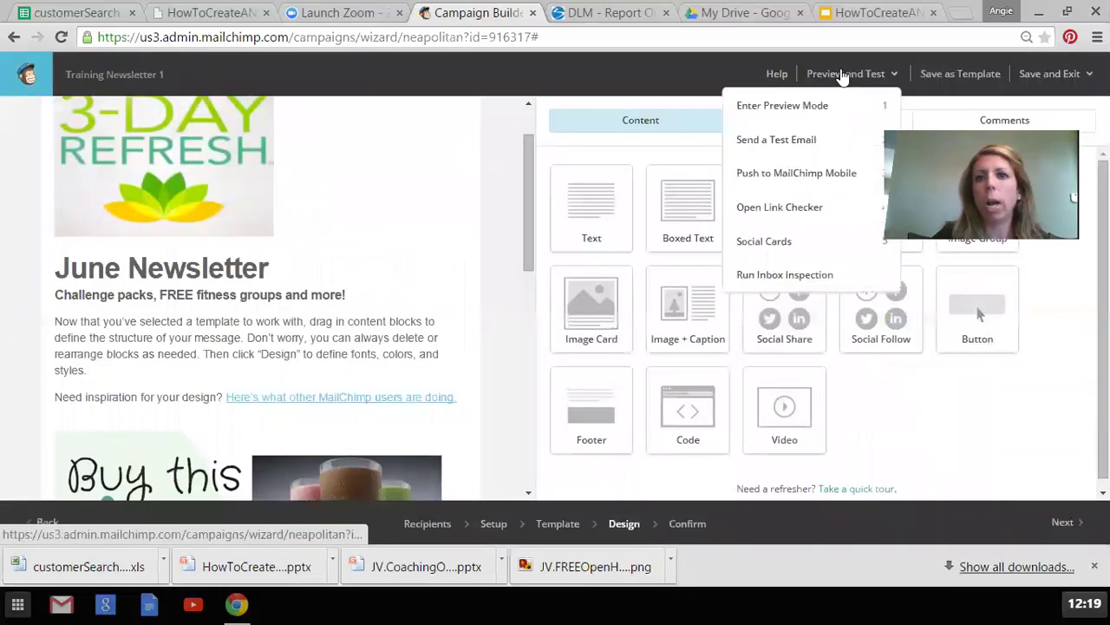
click(785, 146)
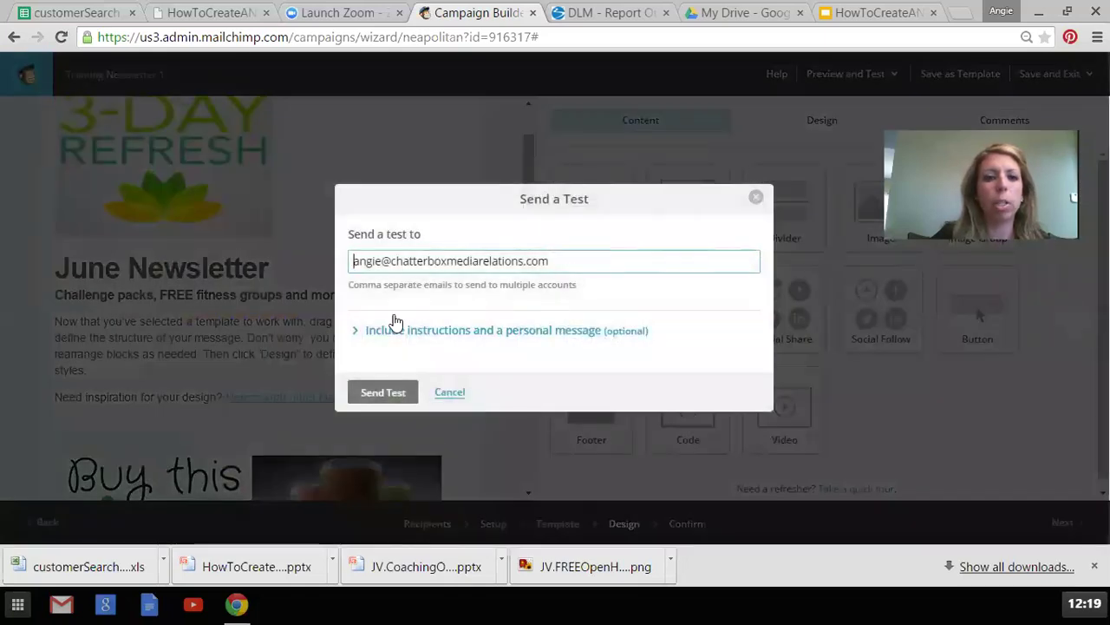
click(453, 395)
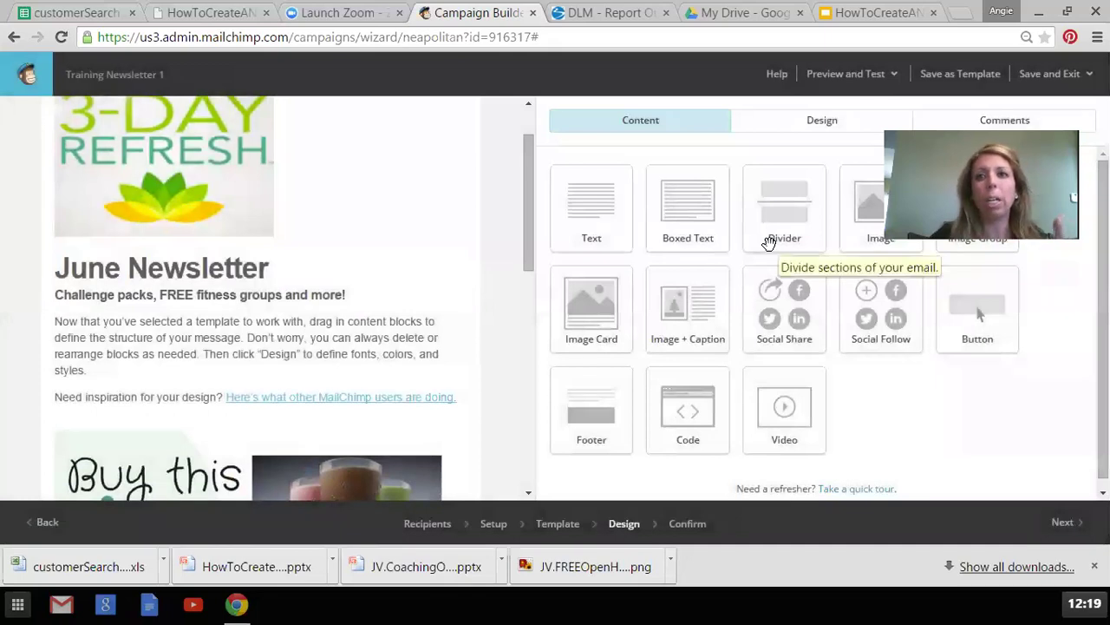
click(876, 84)
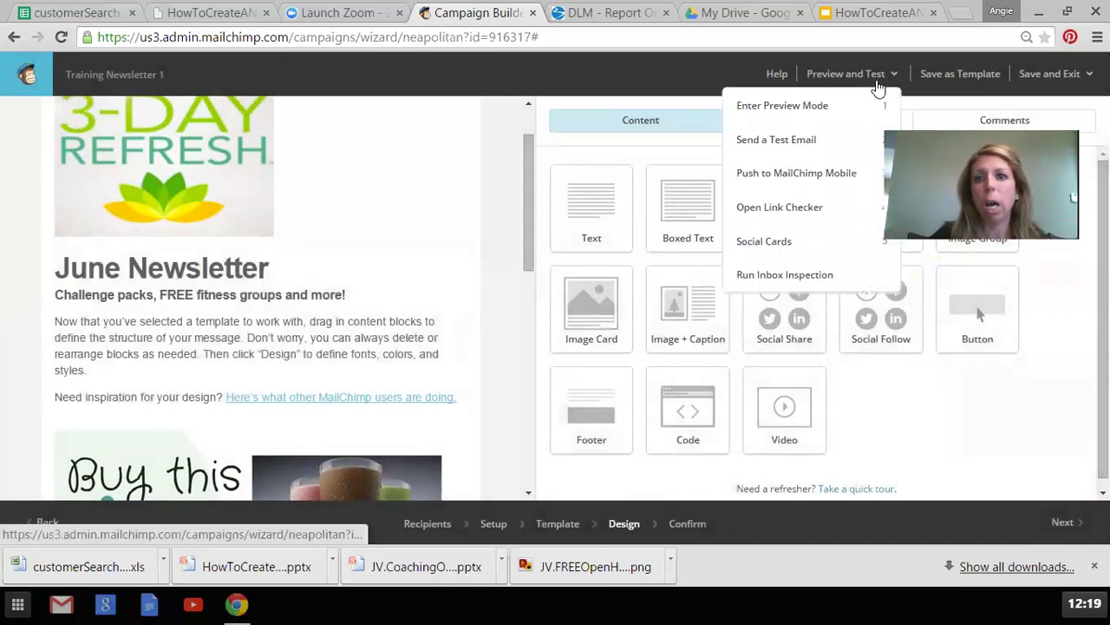
click(559, 75)
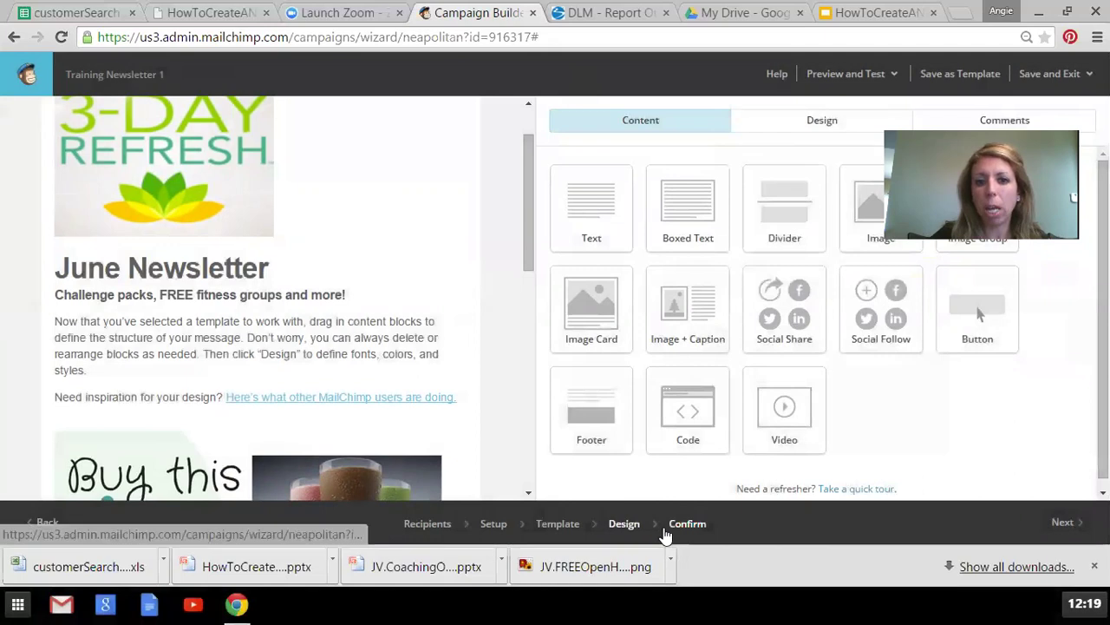
- Review the campaign's pre-send checklist on the Confirm page and open the Default Header Content item for resolving
click(1067, 530)
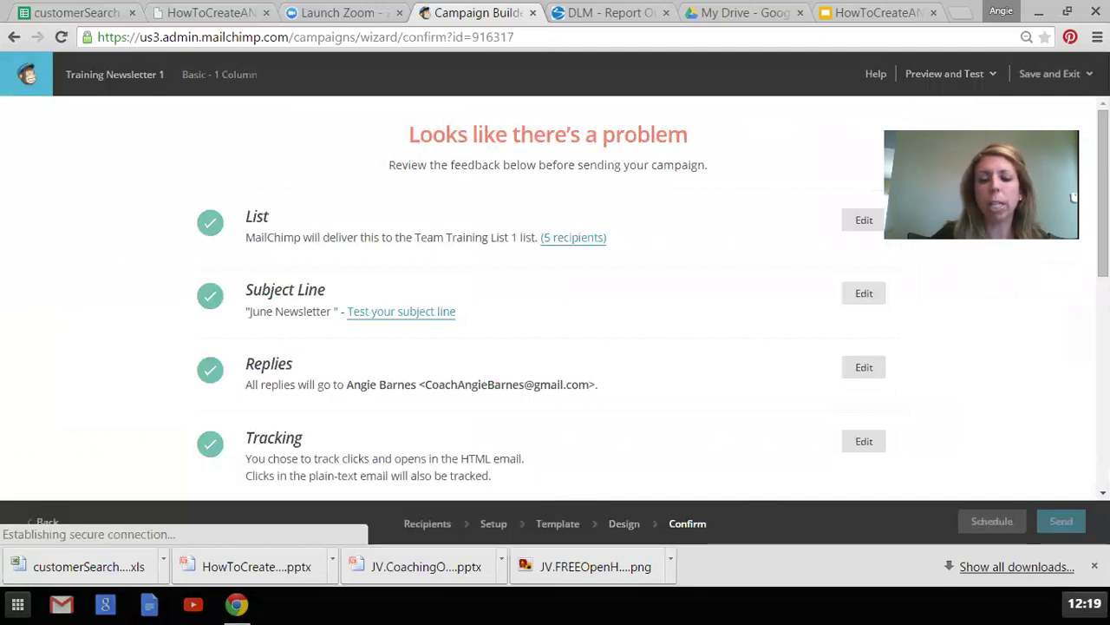
scroll(1074, 198, down, 3)
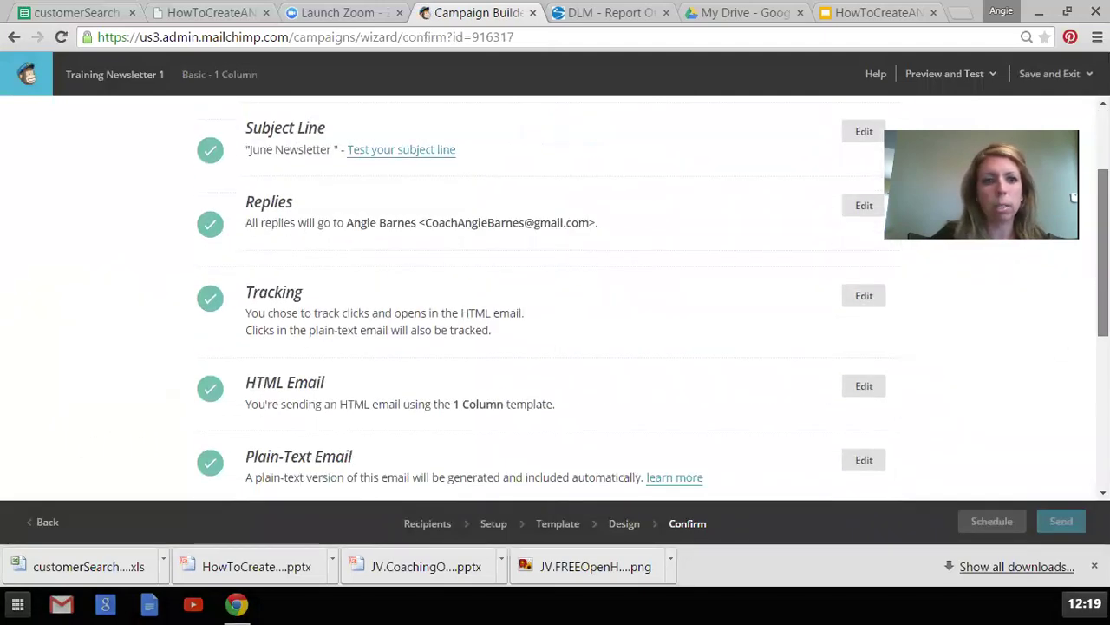
scroll(1074, 198, down, 1)
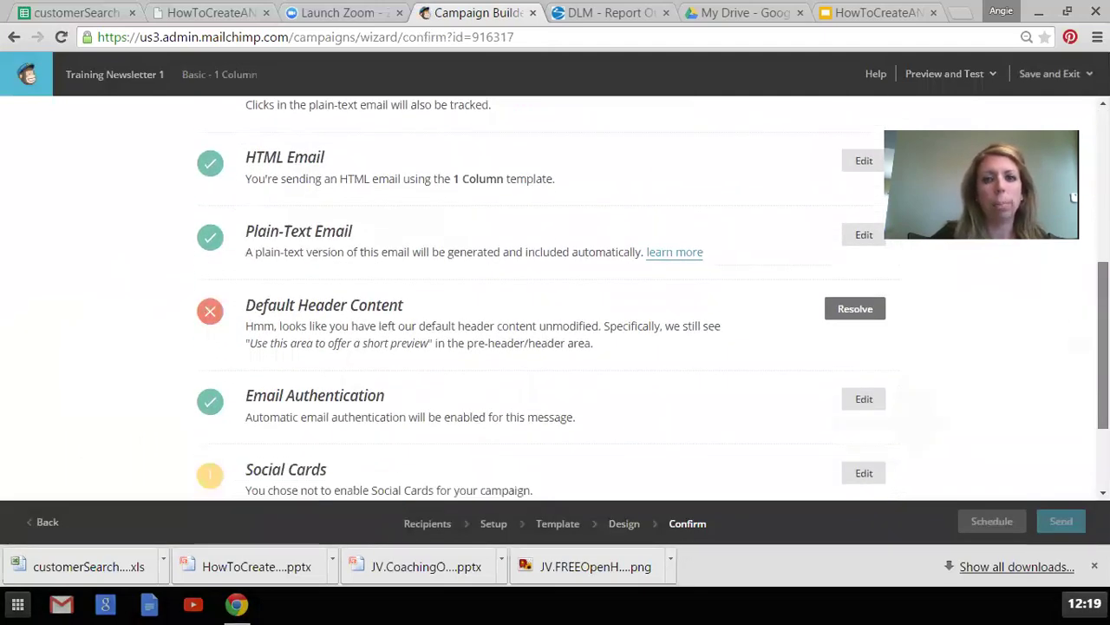
scroll(1074, 198, down, 1)
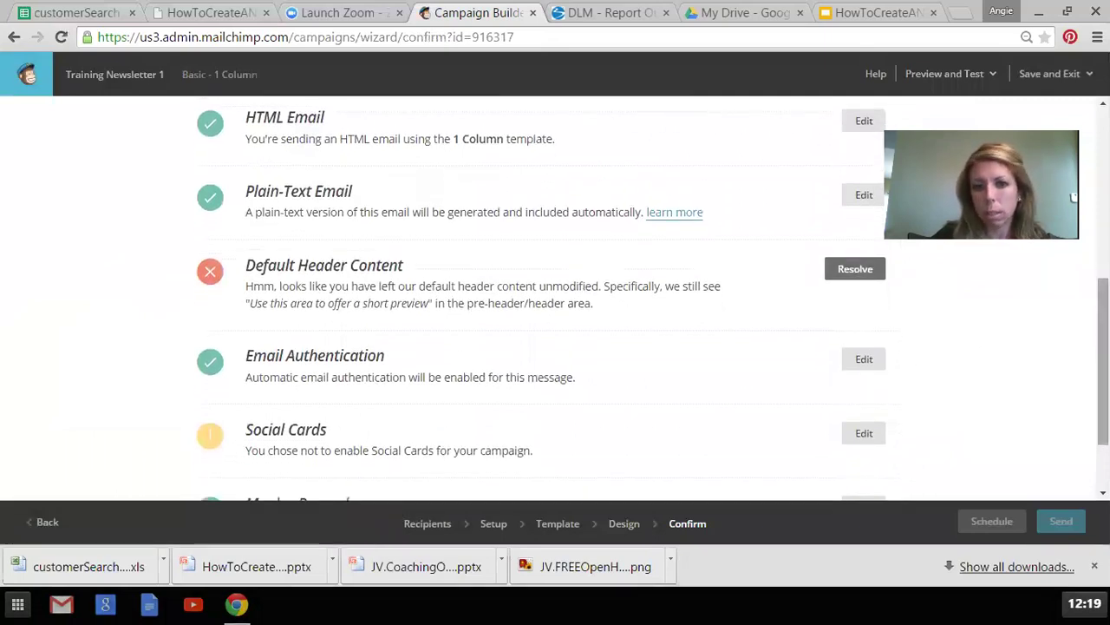
scroll(852, 288, down, 1)
scroll(850, 291, up, 1)
click(859, 253)
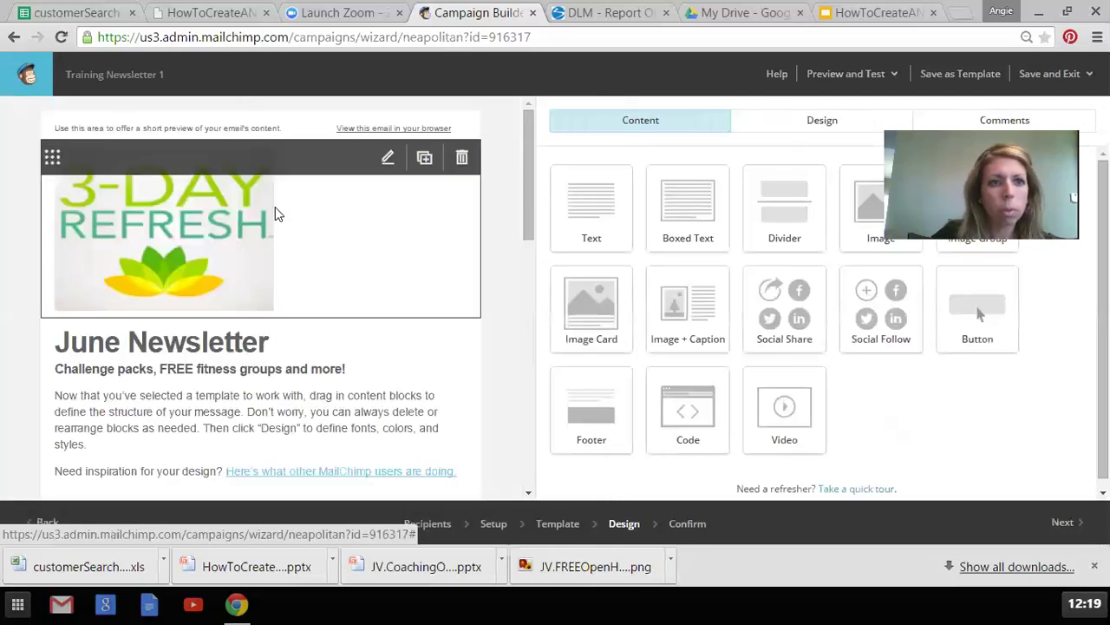
- Replace the 3-Day Refresh image at the top of the newsletter with the IM30 image from the file manager
click(236, 226)
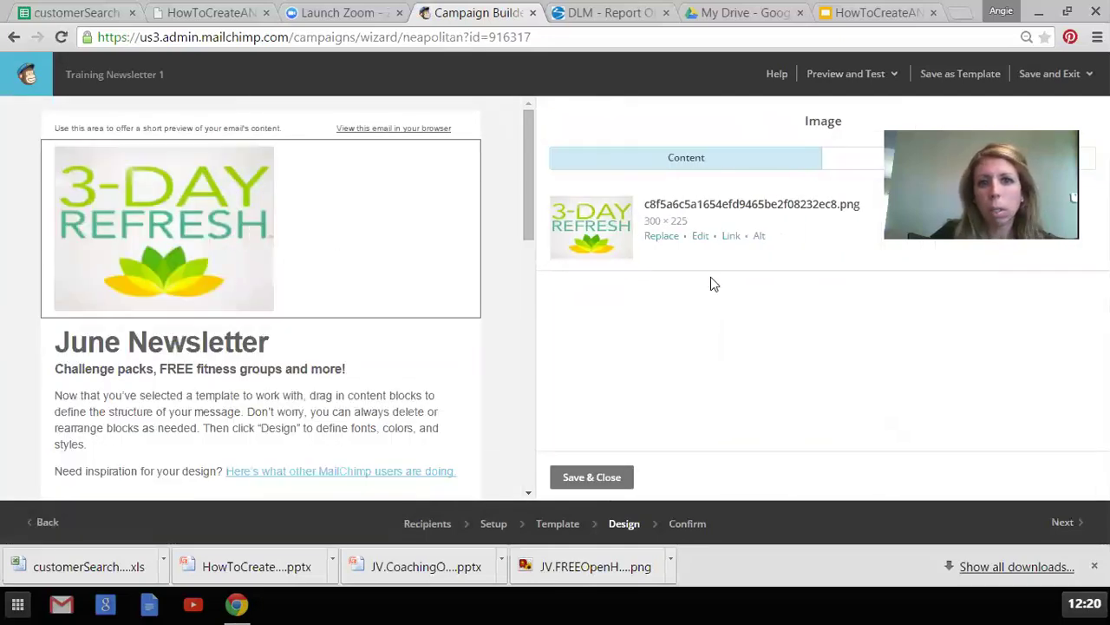
click(664, 237)
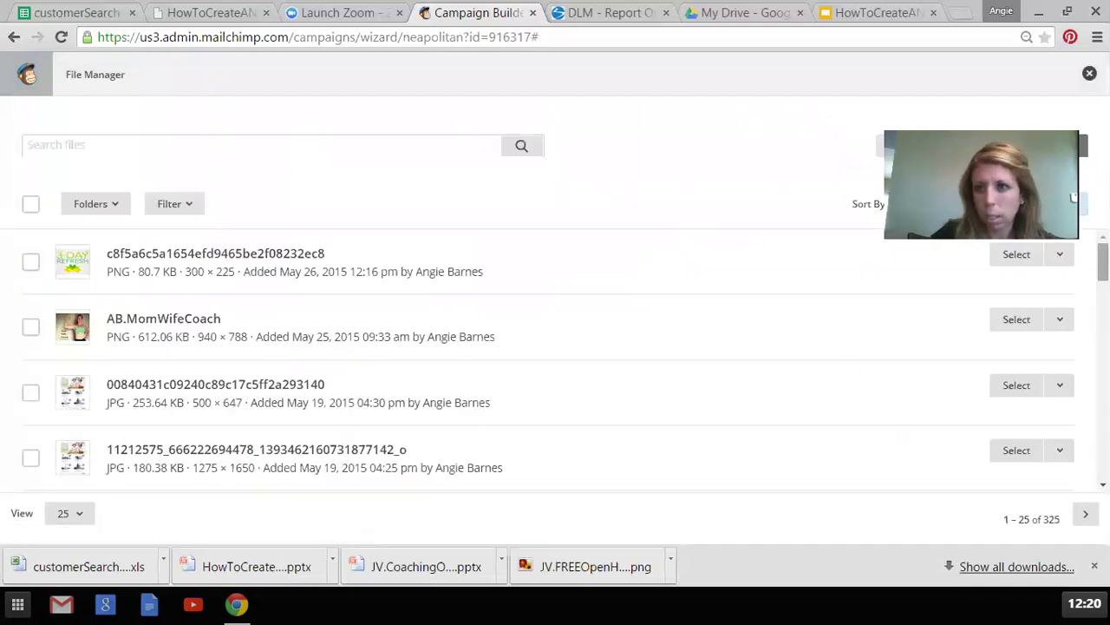
scroll(555, 360, down, 10)
scroll(555, 360, down, 5)
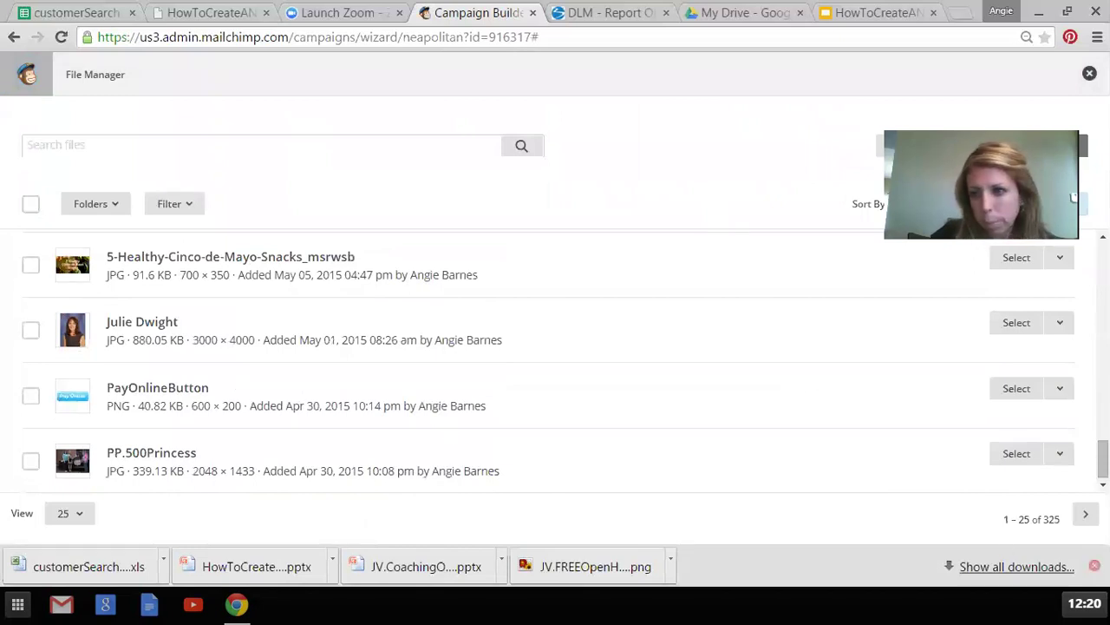
scroll(556, 360, up, 3)
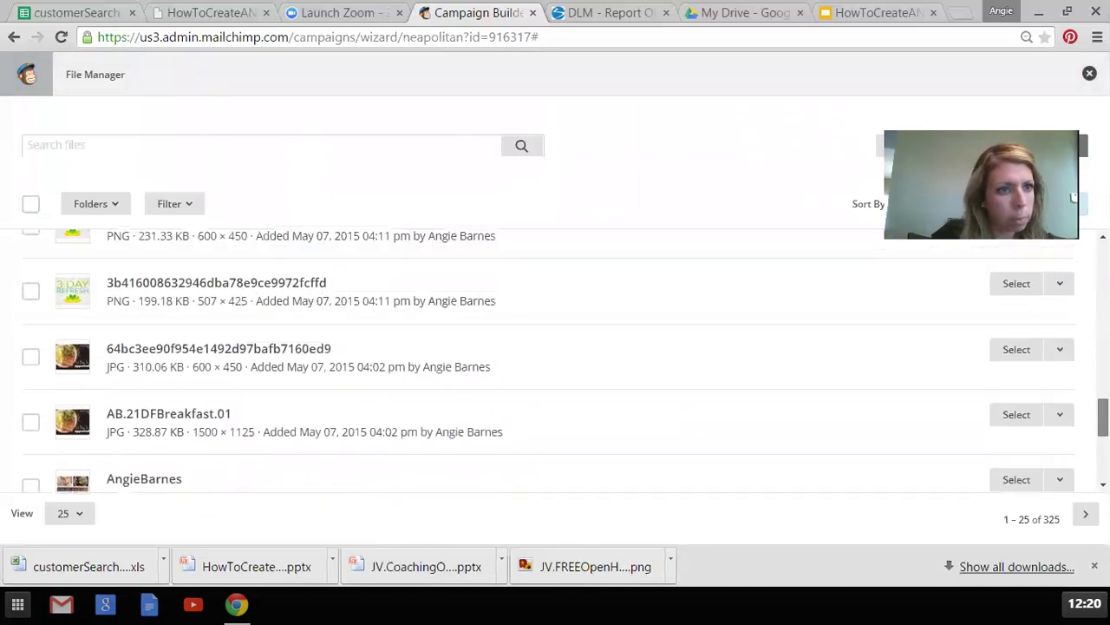
scroll(557, 442, up, 1)
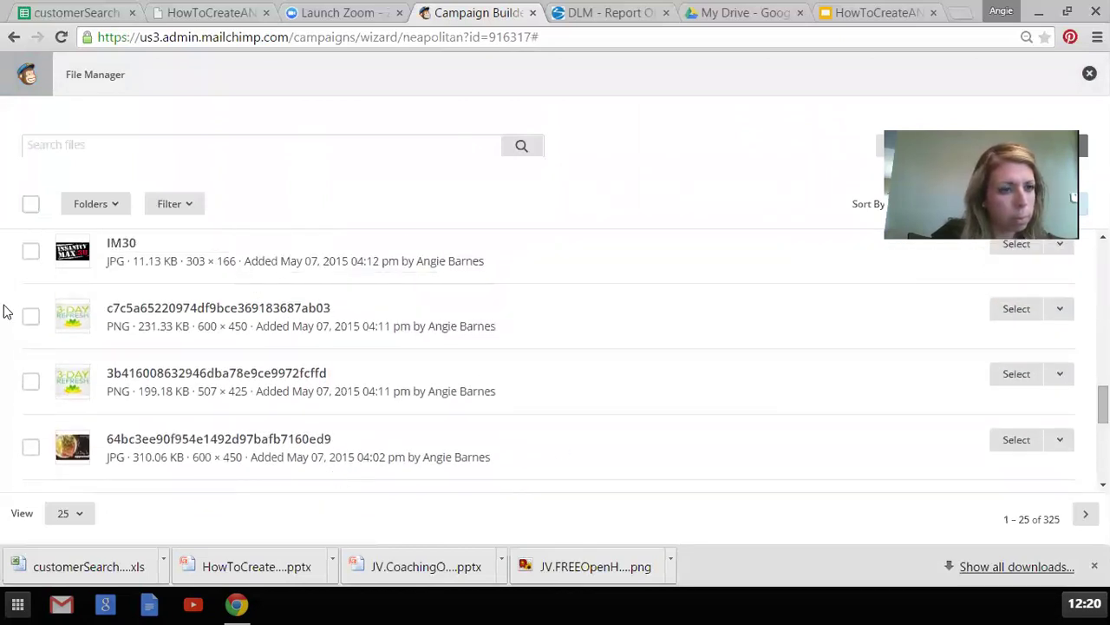
click(30, 251)
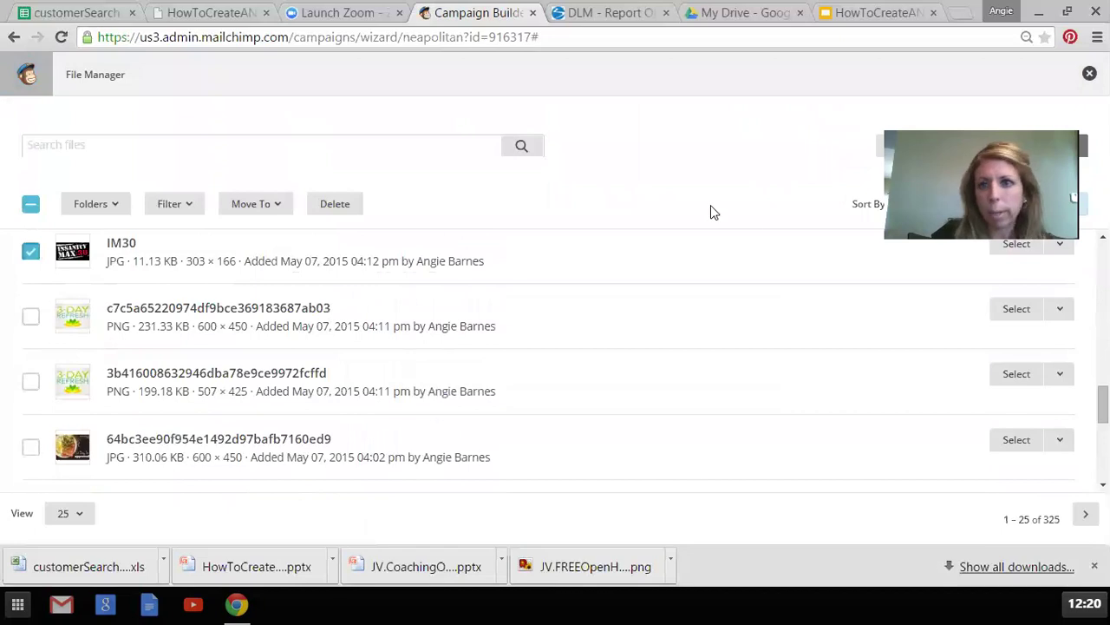
click(1019, 244)
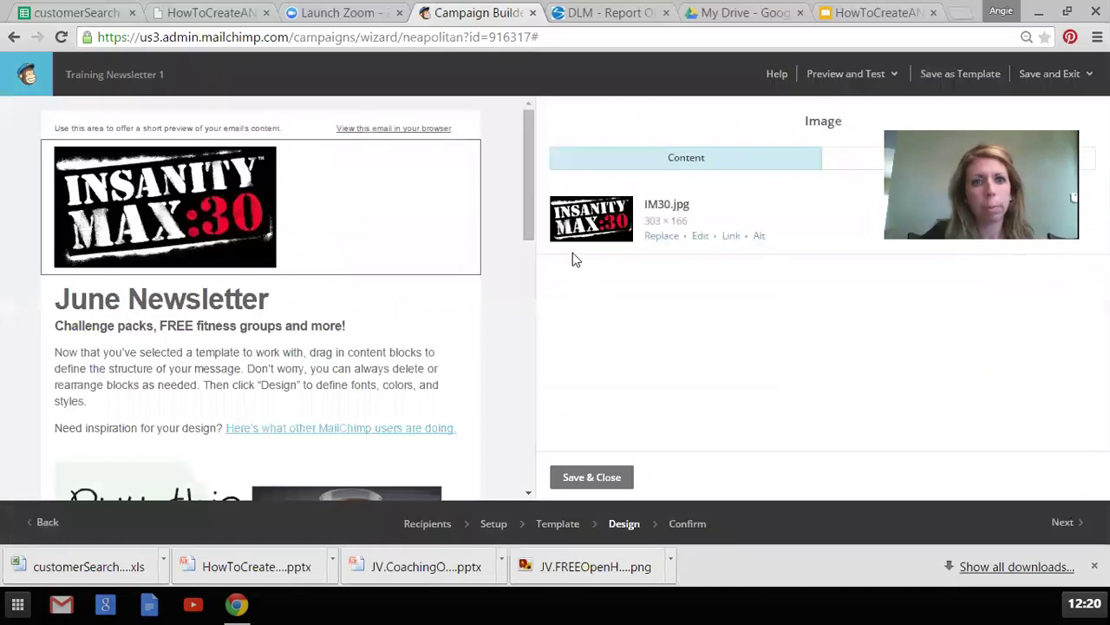
- Resize the Insanity Max:30 header image to a width of 600 with proportional height and apply the change
click(700, 240)
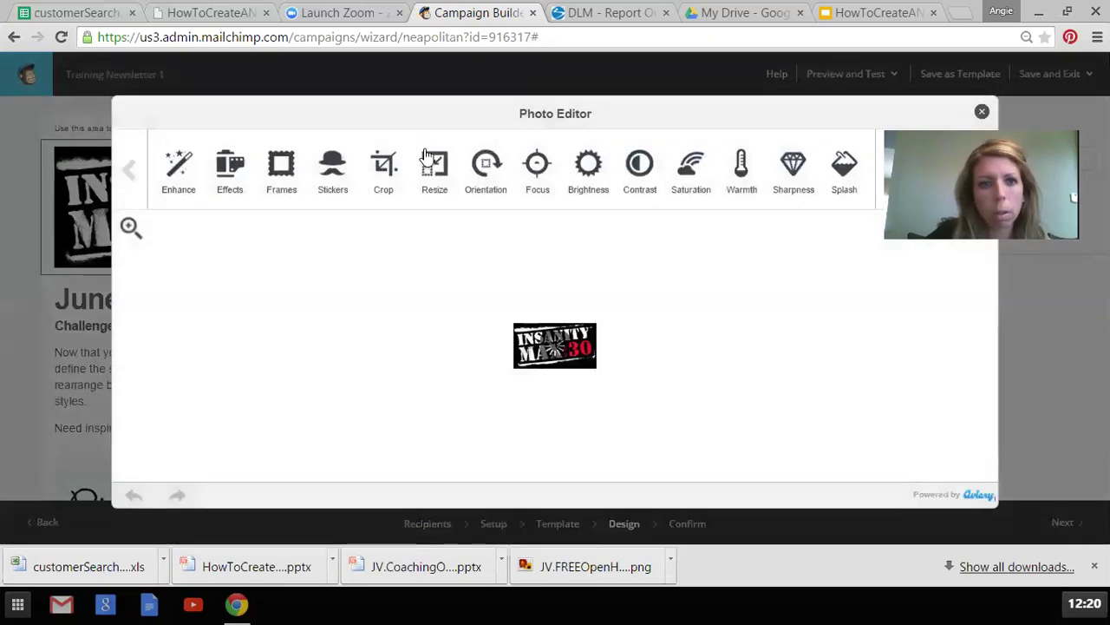
click(452, 189)
text(600)
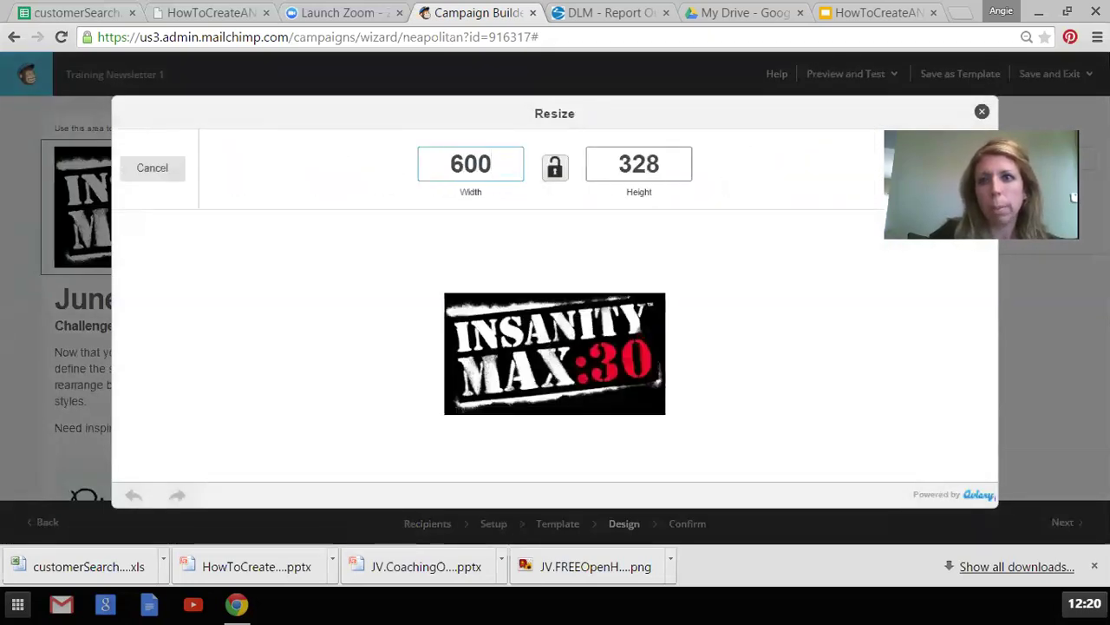
click(954, 167)
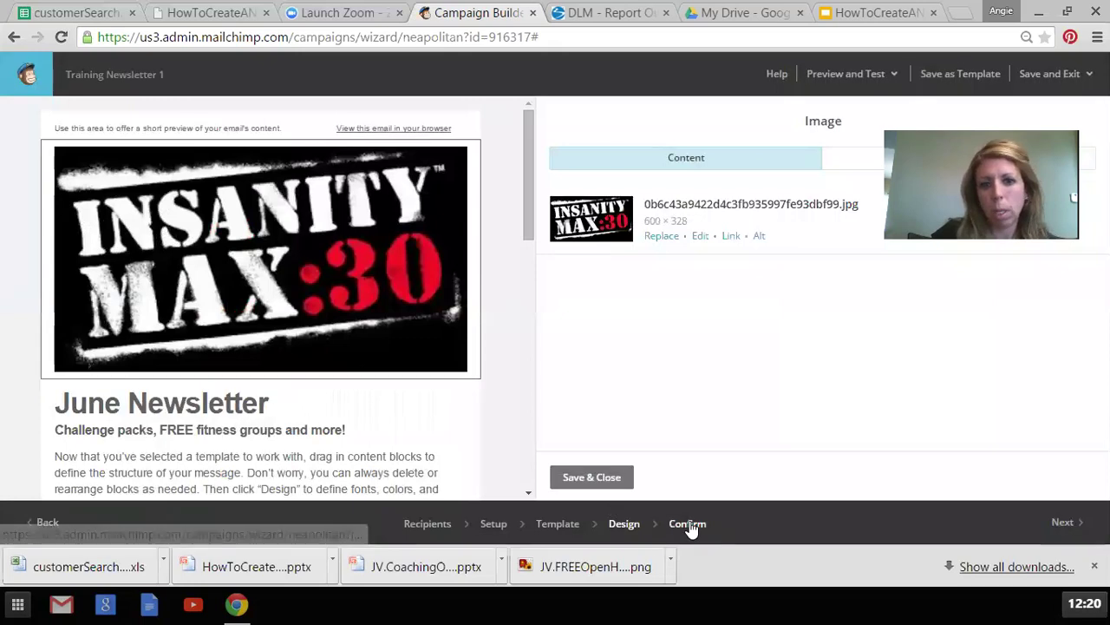
- Return to the Confirm page and check the campaign's pre-send checklist again down to MonkeyRewards
click(689, 526)
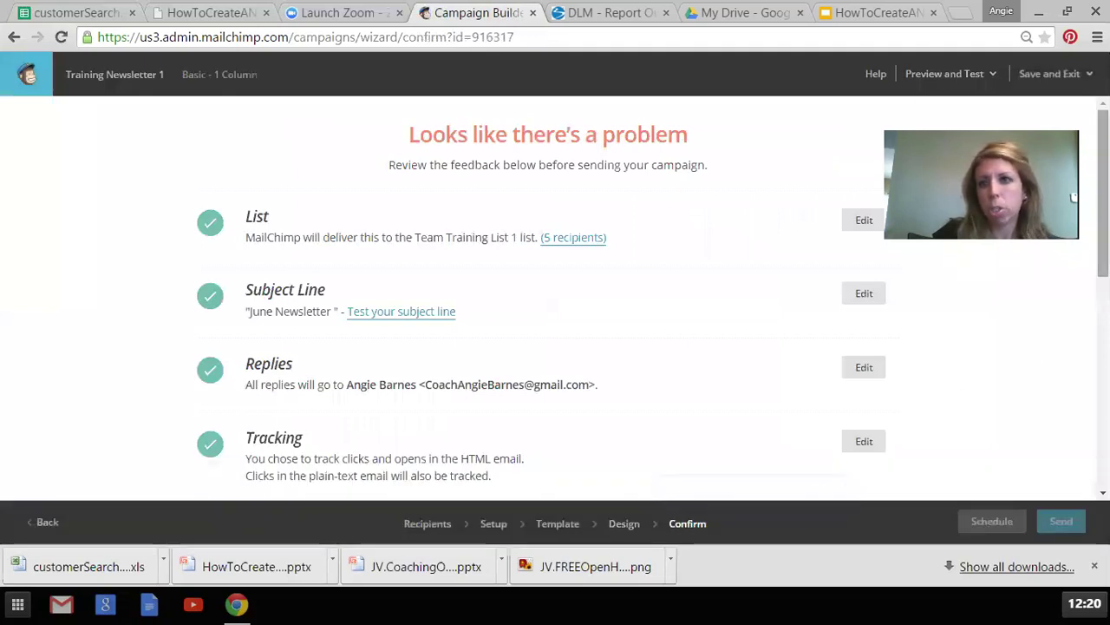
scroll(1073, 198, down, 5)
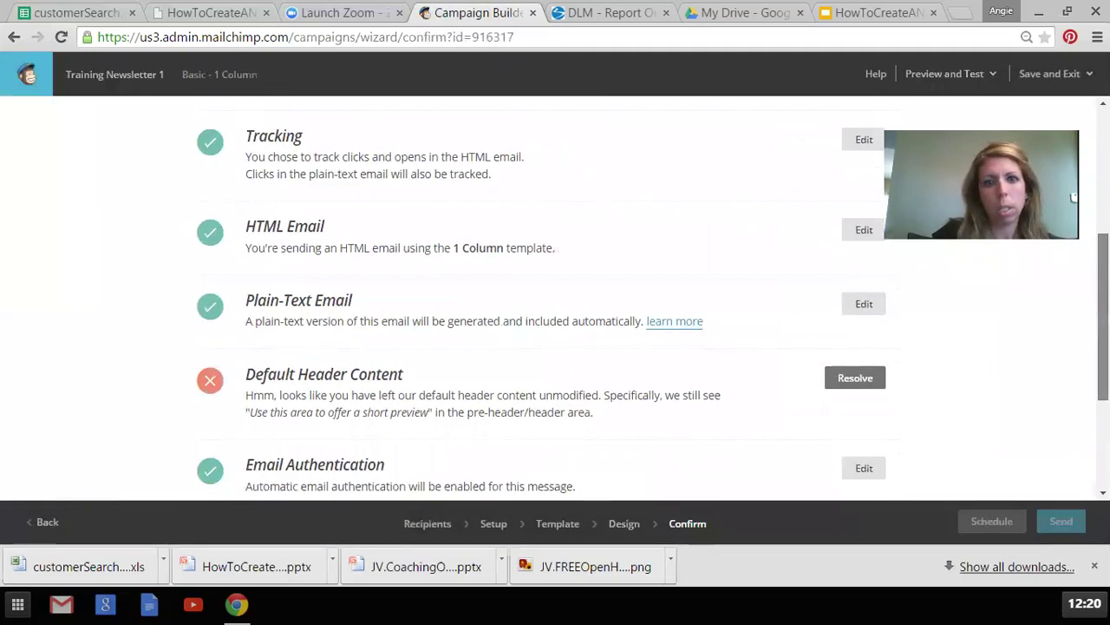
scroll(1074, 198, down, 1)
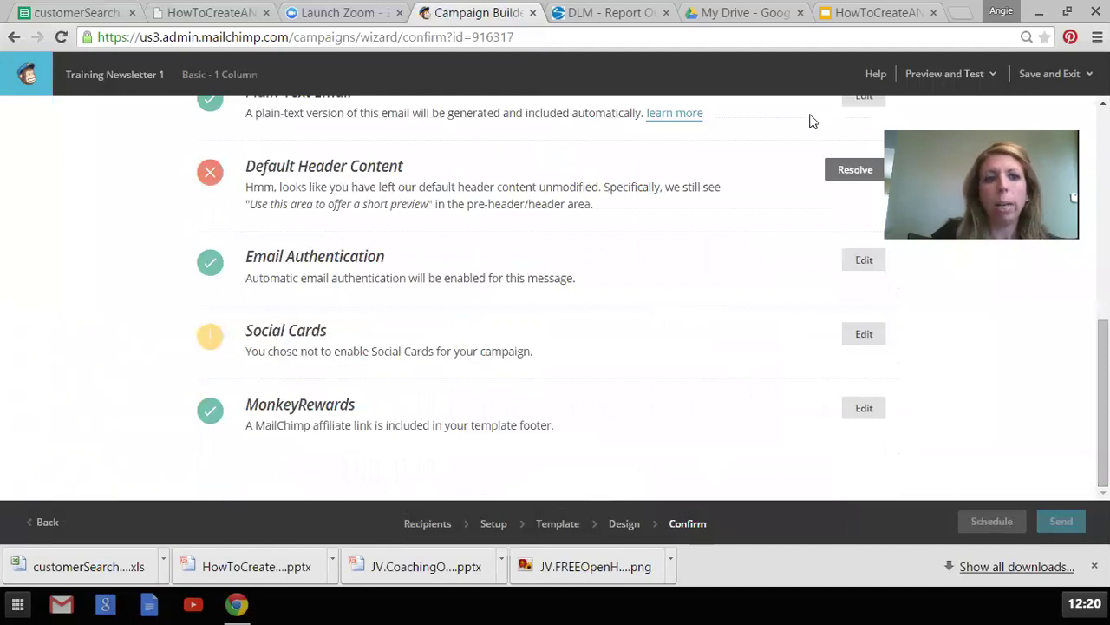